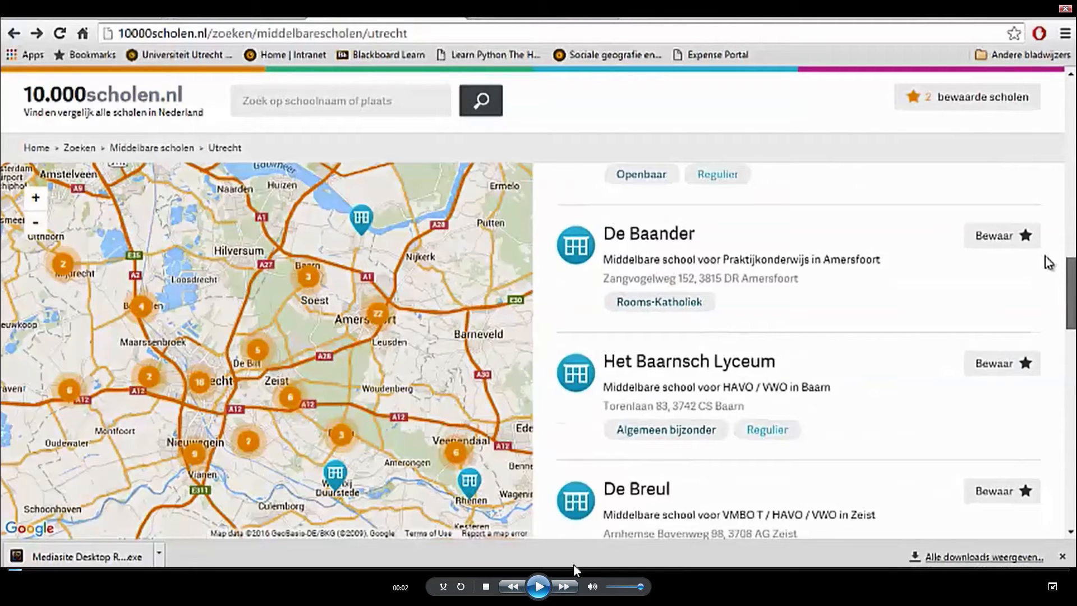
Switch to Excel and move "Middelbare school voor HAVO / VWO in Baarn" from A21 to D10, in the Het Baarnsch Lyceum row
left_click(552, 589)
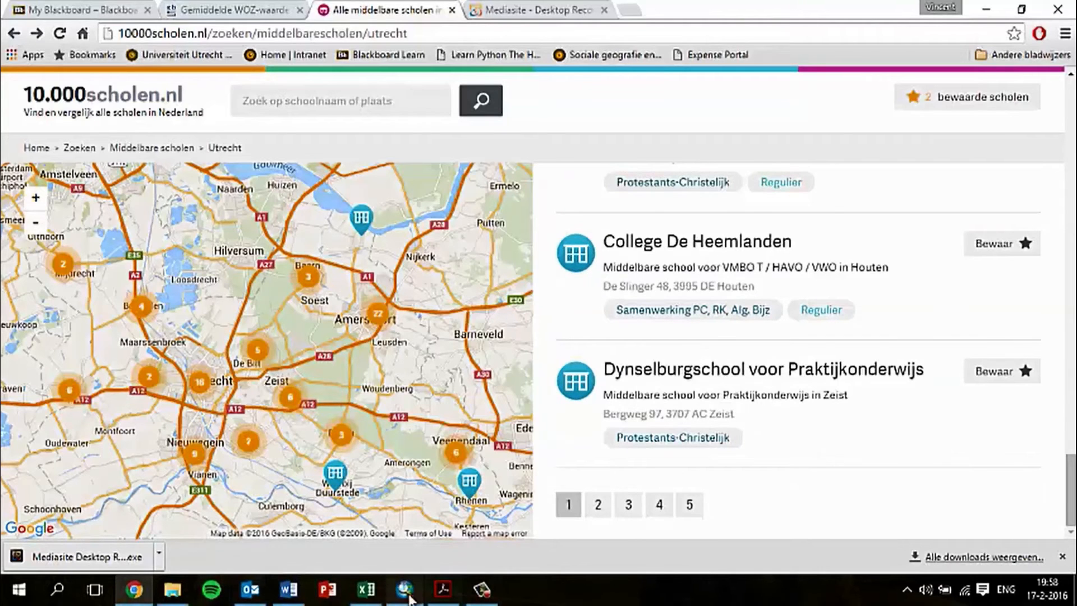
left_click(366, 589)
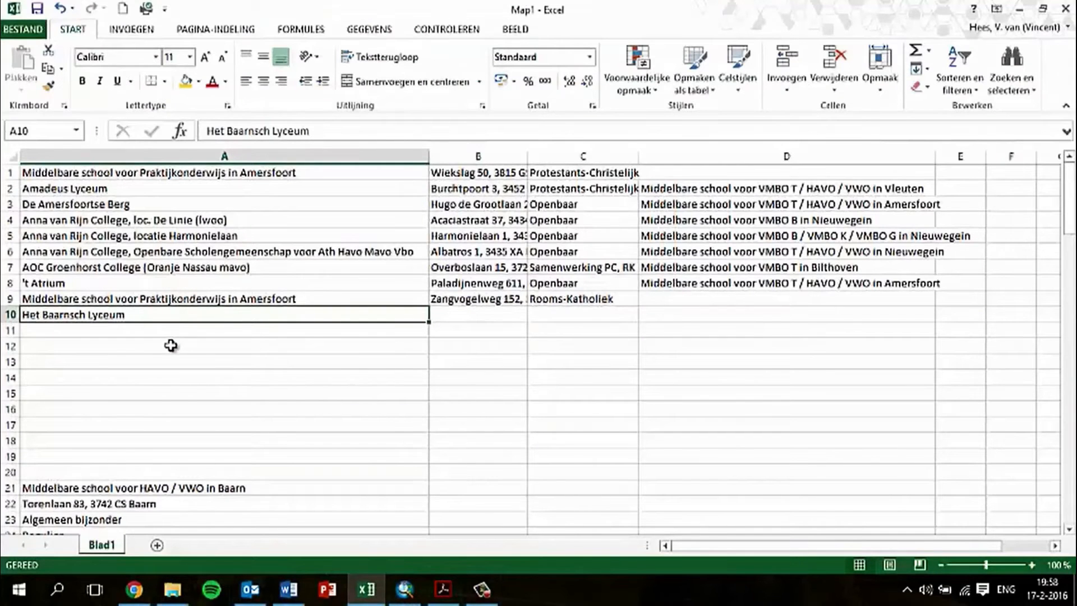
left_click(147, 493)
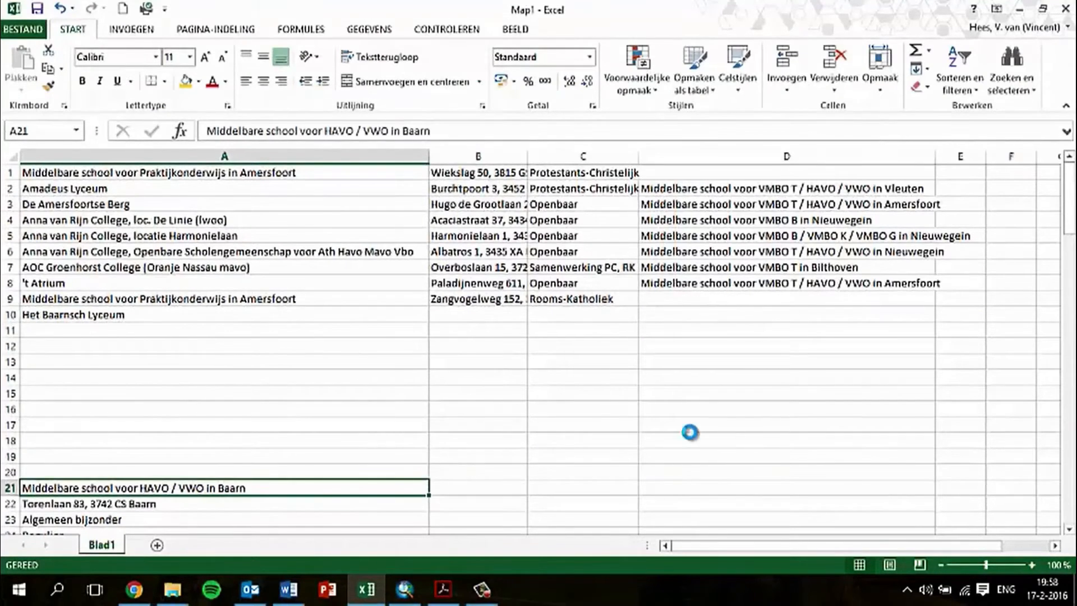
key("ctrl+c")
left_click(493, 318)
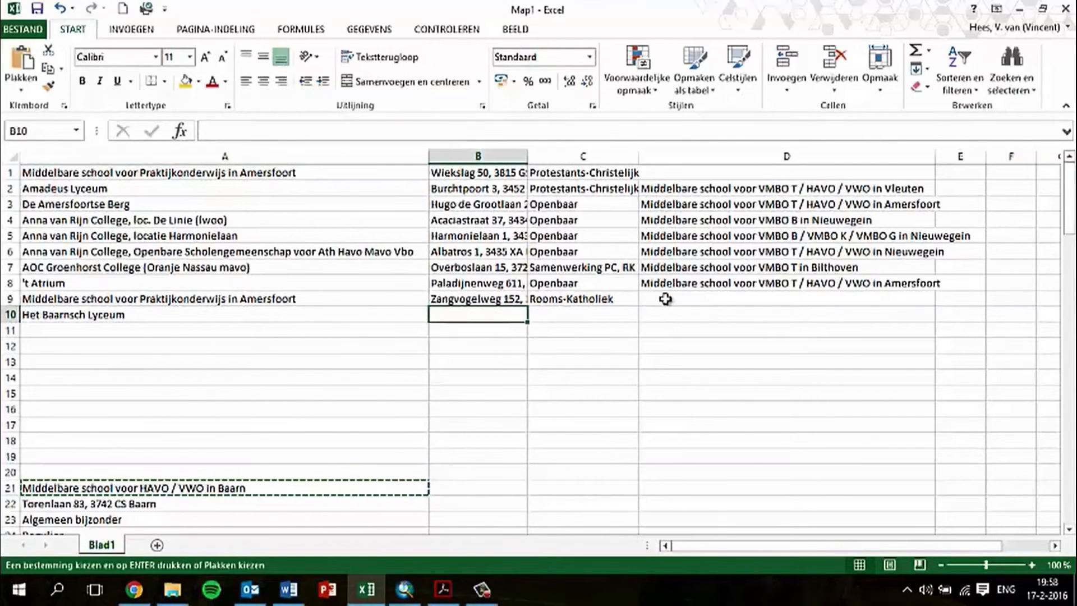
key("ctrl+v")
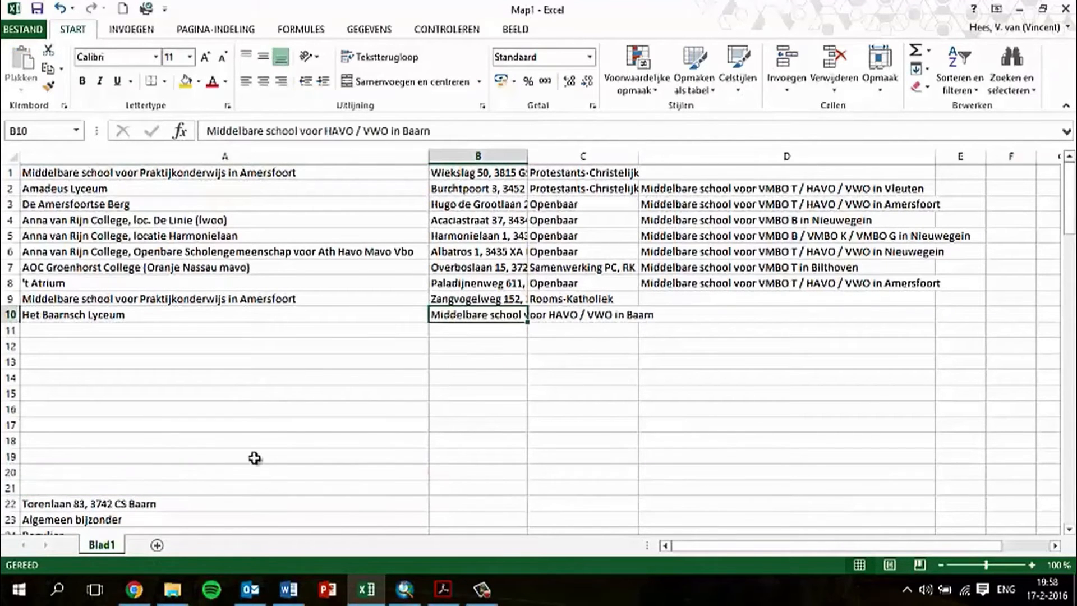
key("ctrl+x")
left_click(748, 312)
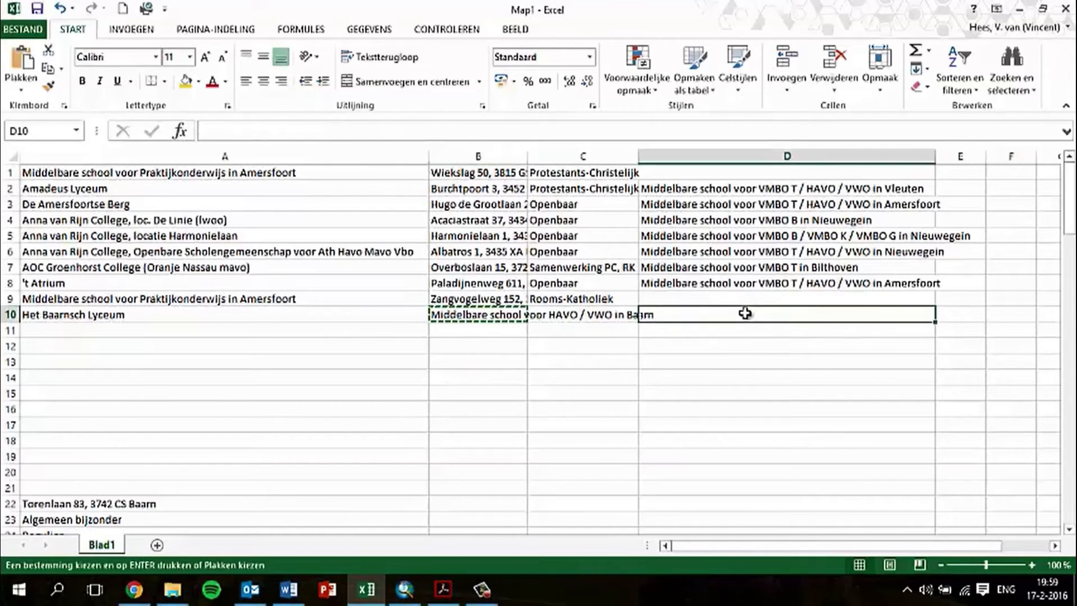
key("ctrl+v")
Move Het Baarnsch Lyceum's address from A22 to B10 and its denomination "Algemeen bijzonder" from A23 to C10
left_click(82, 497)
key("ctrl+x")
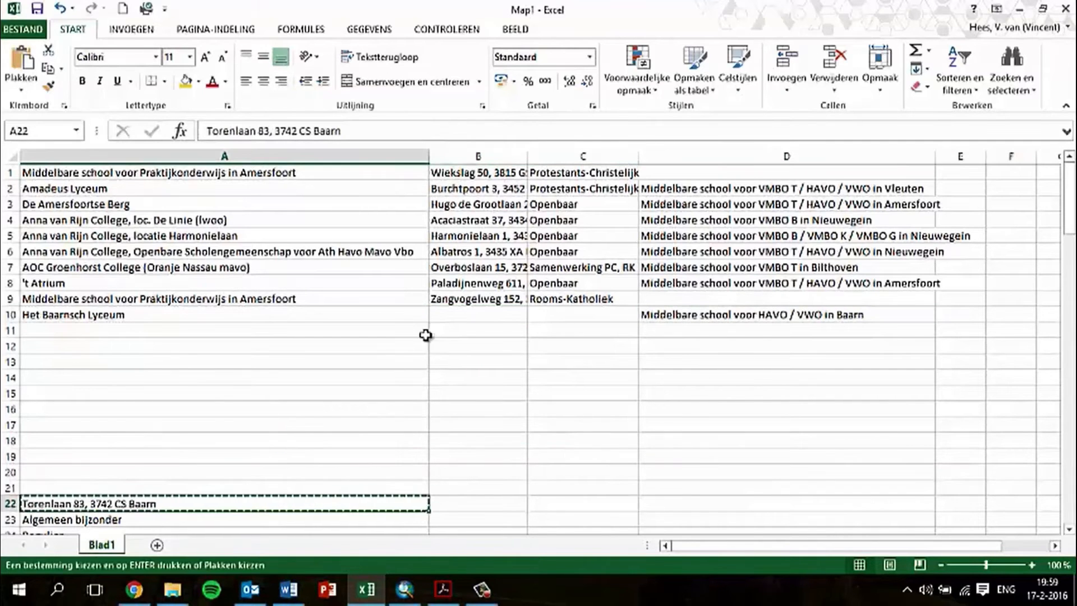
left_click(468, 316)
key("ctrl+v")
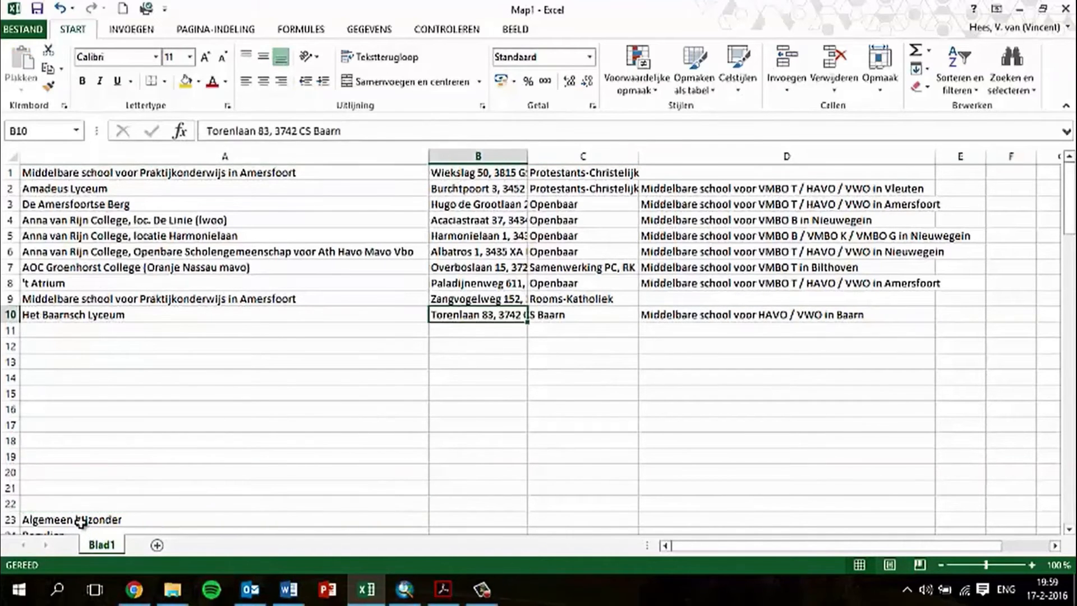
left_click(79, 523)
key("ctrl+x")
left_click(577, 315)
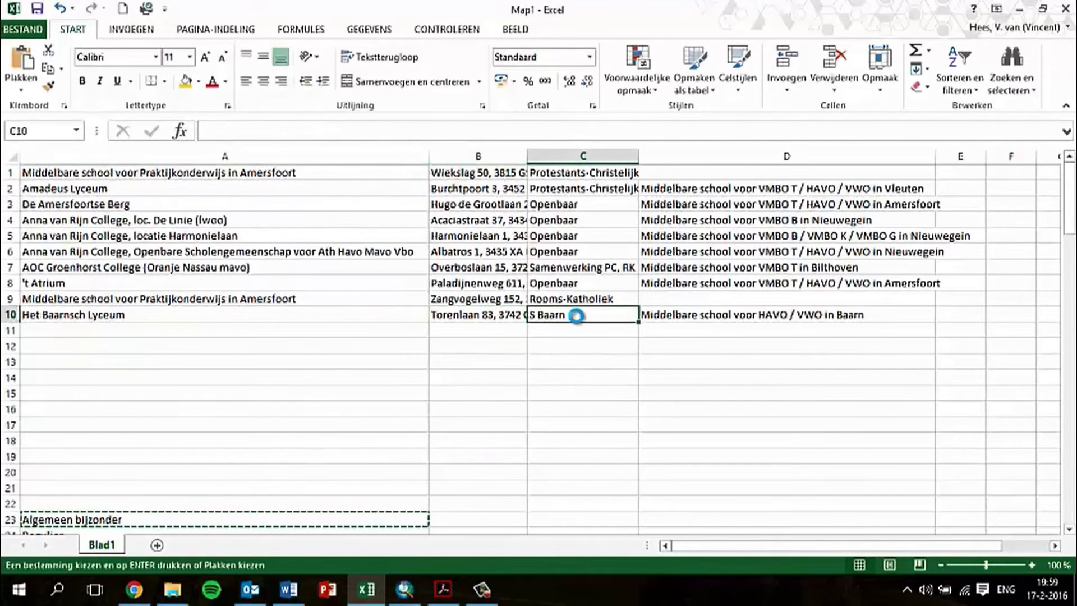
key("ctrl+v")
Delete the leftover "Regulier" and "Bewaar" entries in A24 and A25
scroll(85, 387, "down", 3)
left_click(48, 392)
left_click(49, 405, "ctrl")
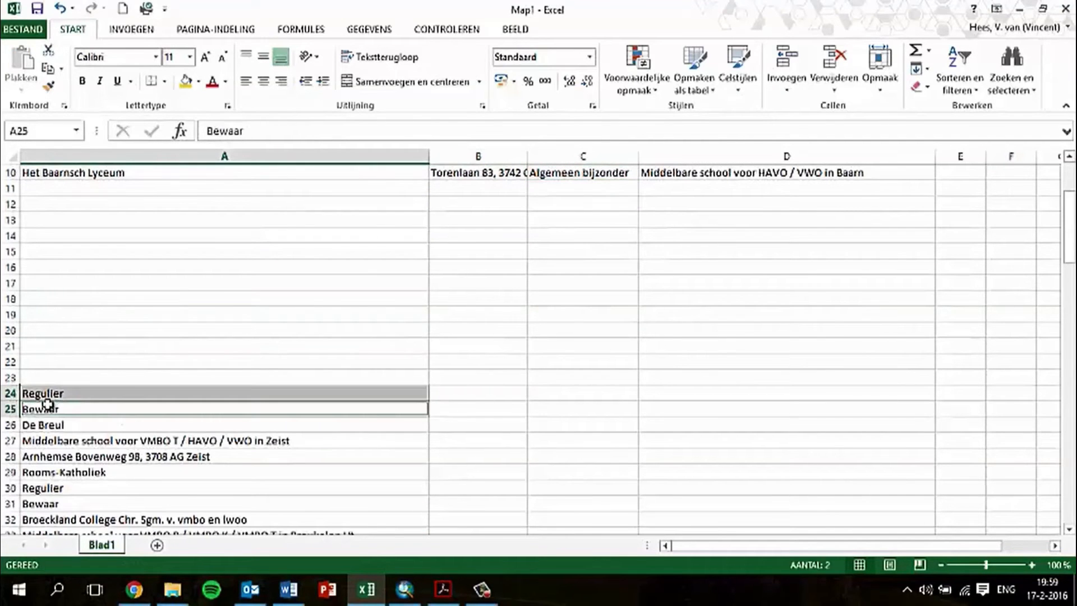
key("Delete")
Move "De Breul" from A26 to A11 and its school type "Middelbare school voor VMBO T / HAVO / VWO in Zeist" from A27 to D11
left_click(55, 428)
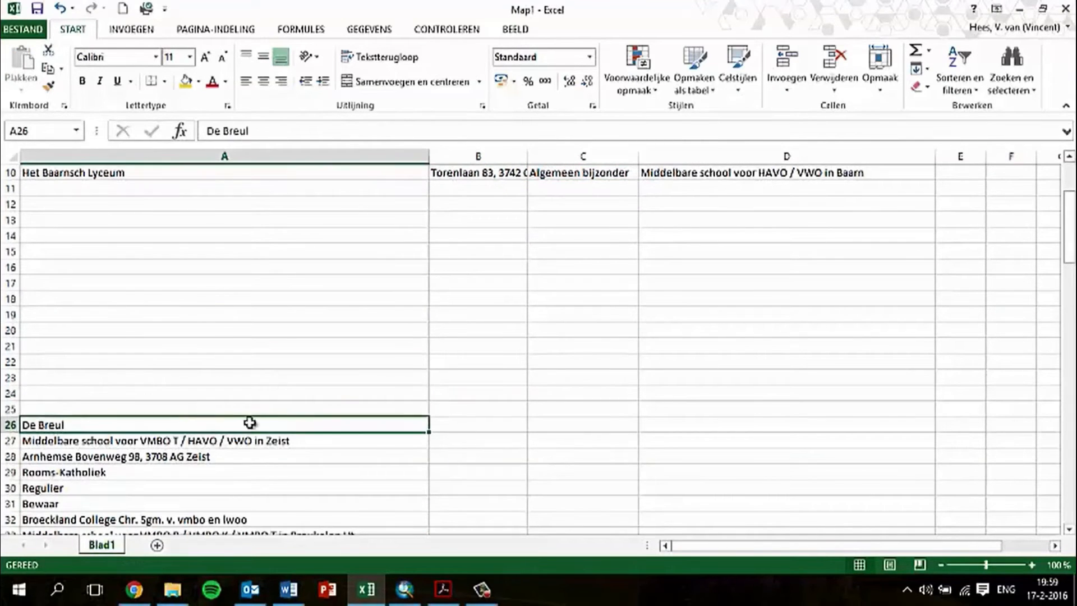
left_click_drag(242, 419, 72, 283)
scroll(193, 404, "down", 3)
left_click(86, 404)
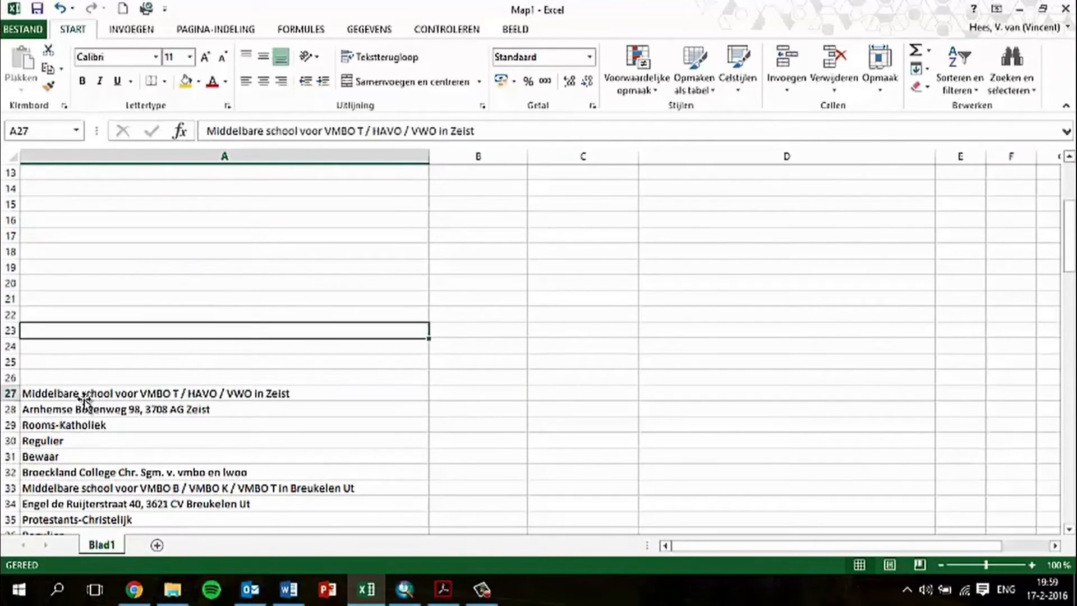
key("ctrl+c")
scroll(446, 366, "up", 1)
left_click(693, 278)
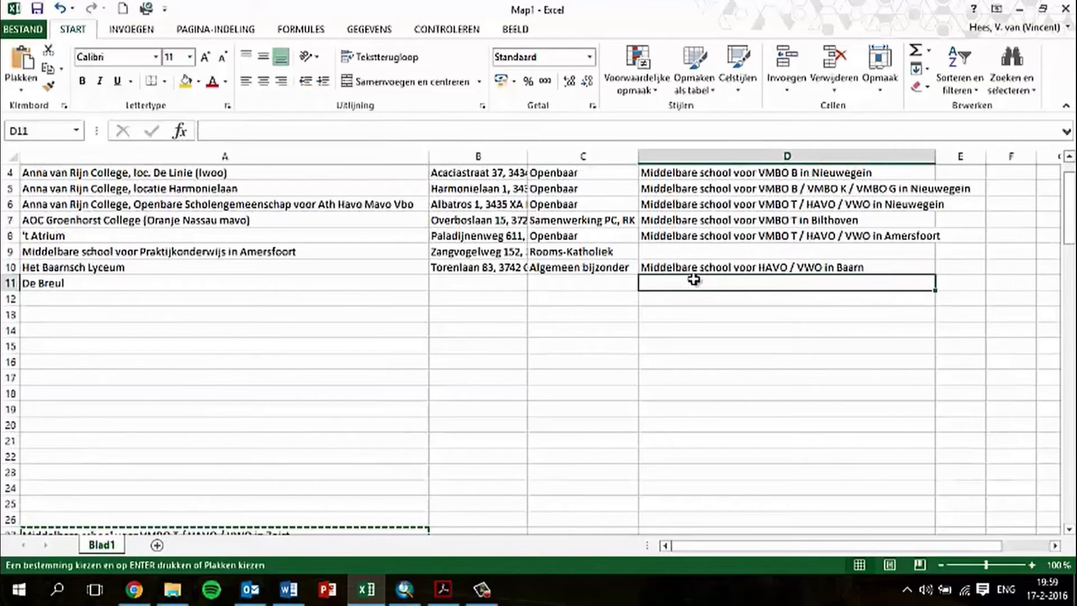
key("Return")
Move De Breul's address from A28 to B11
scroll(393, 337, "down", 3)
left_click(173, 402)
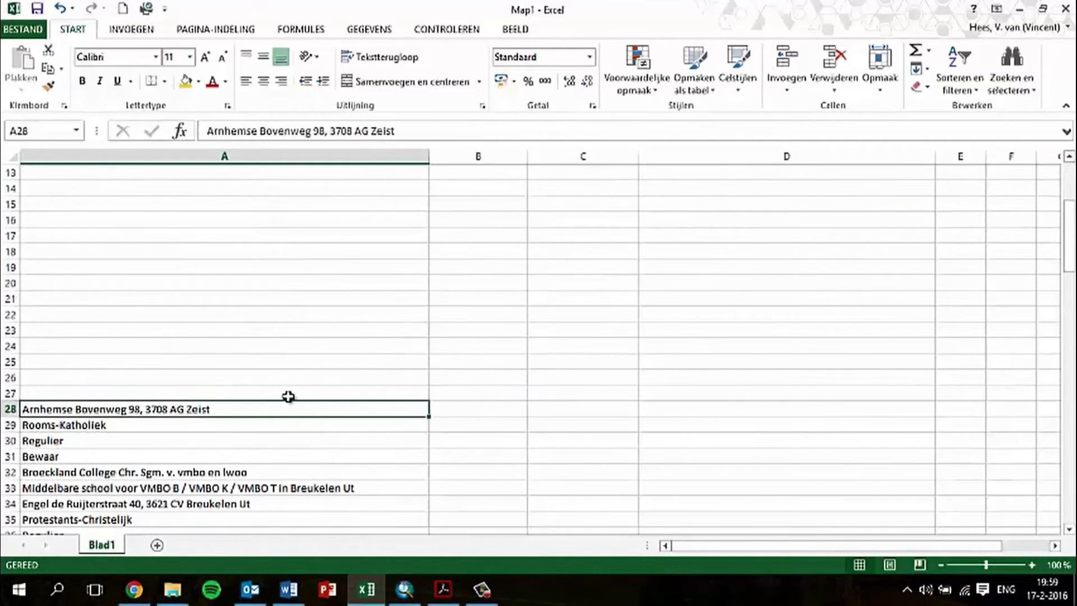
key("ctrl+c")
scroll(447, 358, "up", 1)
left_click(475, 188)
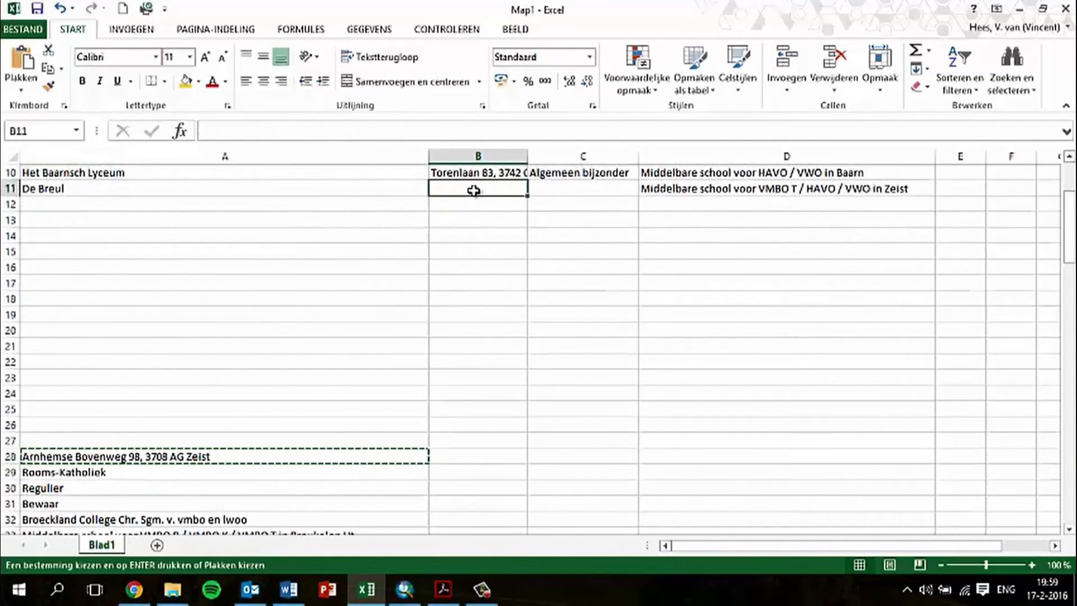
left_click(999, 527)
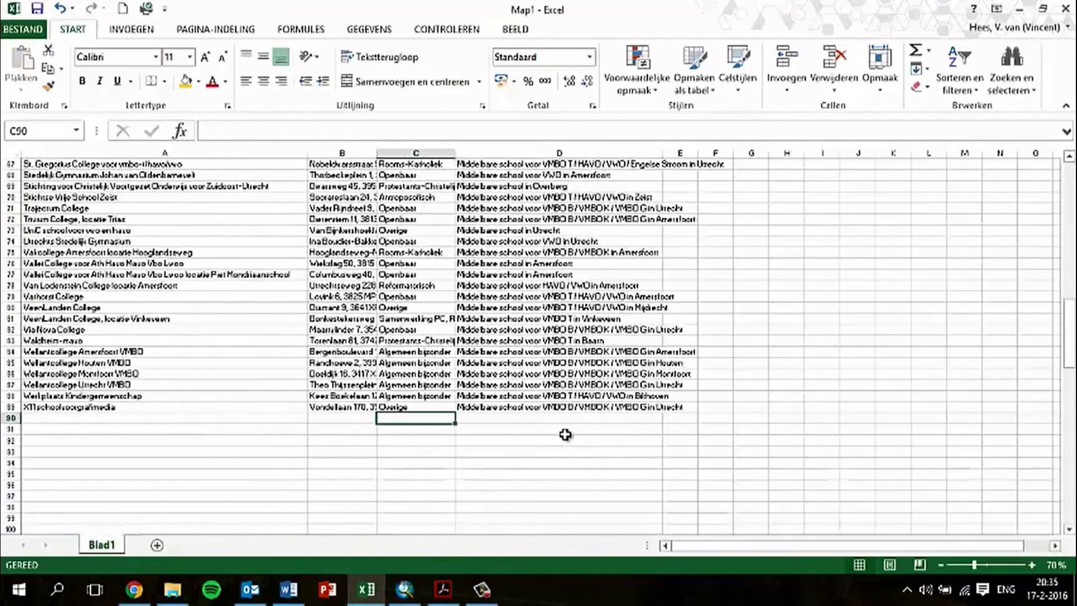
Make the header row in row 1 bold
scroll(566, 432, "up", 20)
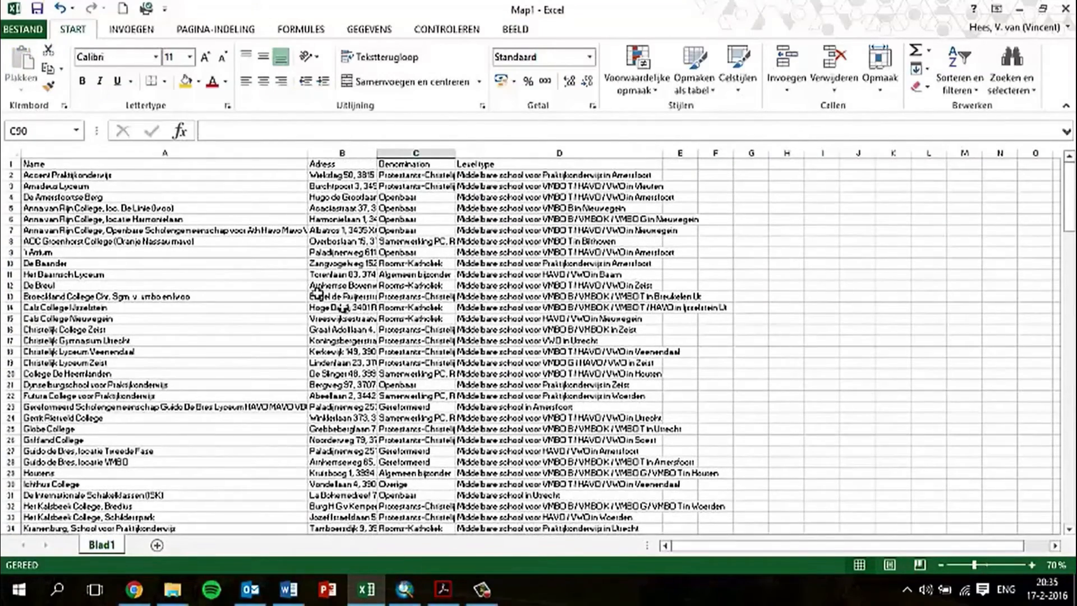
left_click(10, 164)
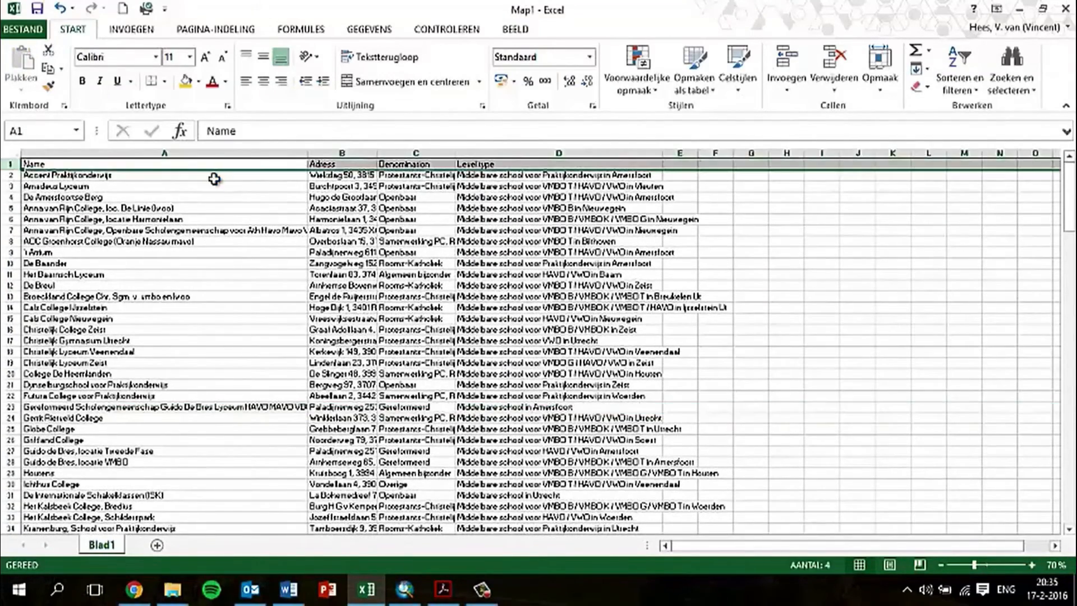
key("ctrl+b")
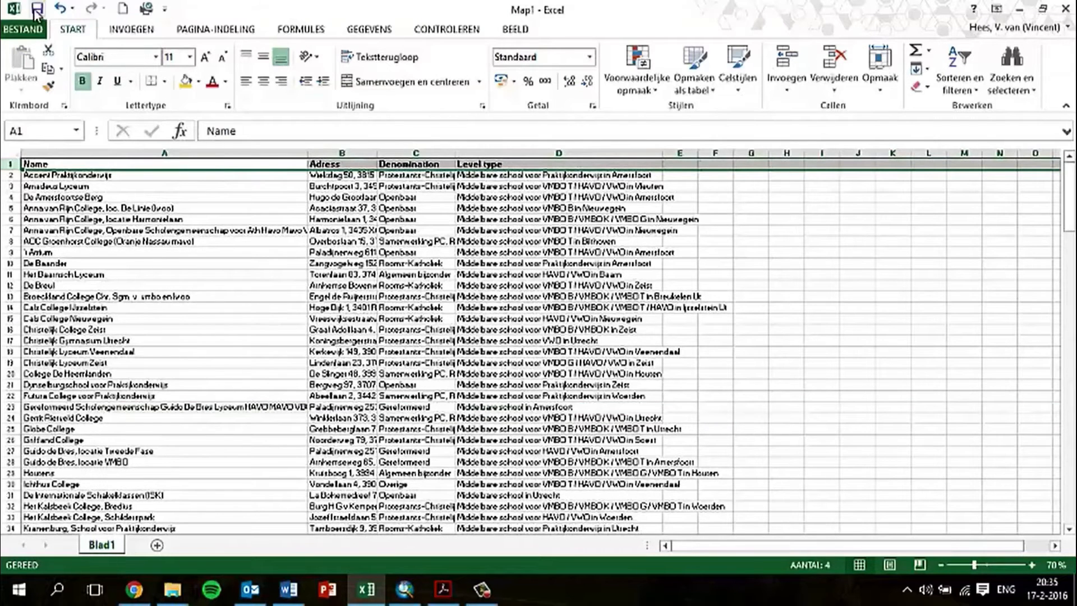
Start saving the workbook on the computer and choose the Documenten folder as its location
key("ctrl+s")
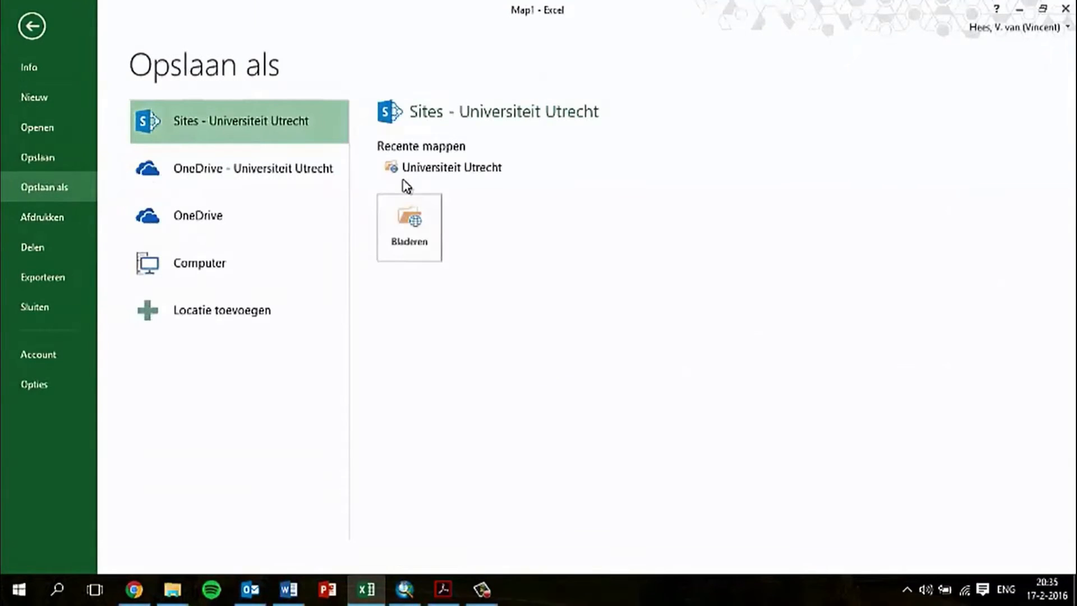
left_click(224, 283)
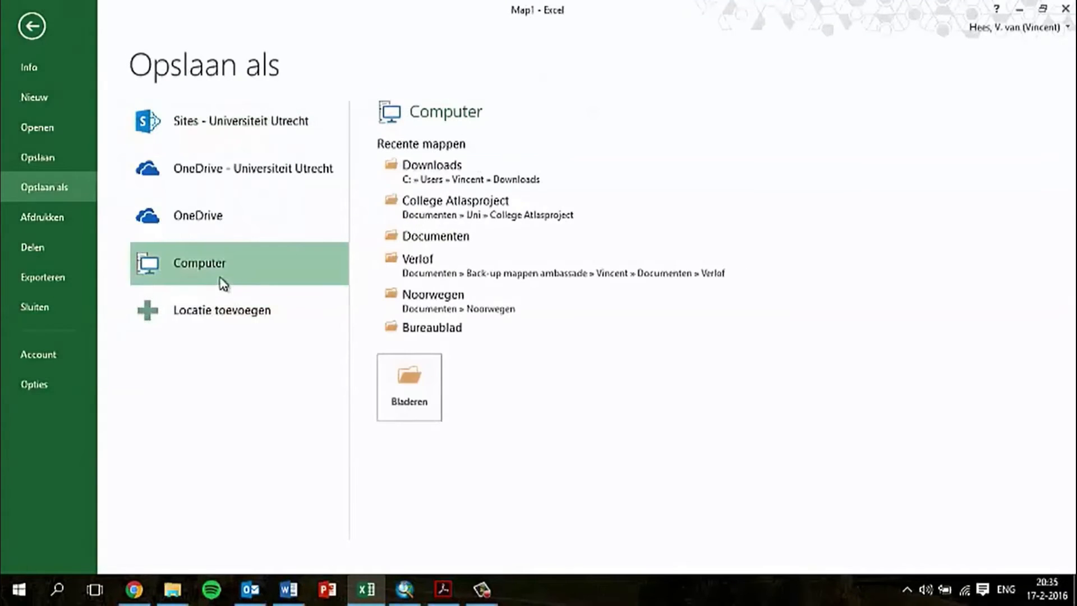
left_click(419, 371)
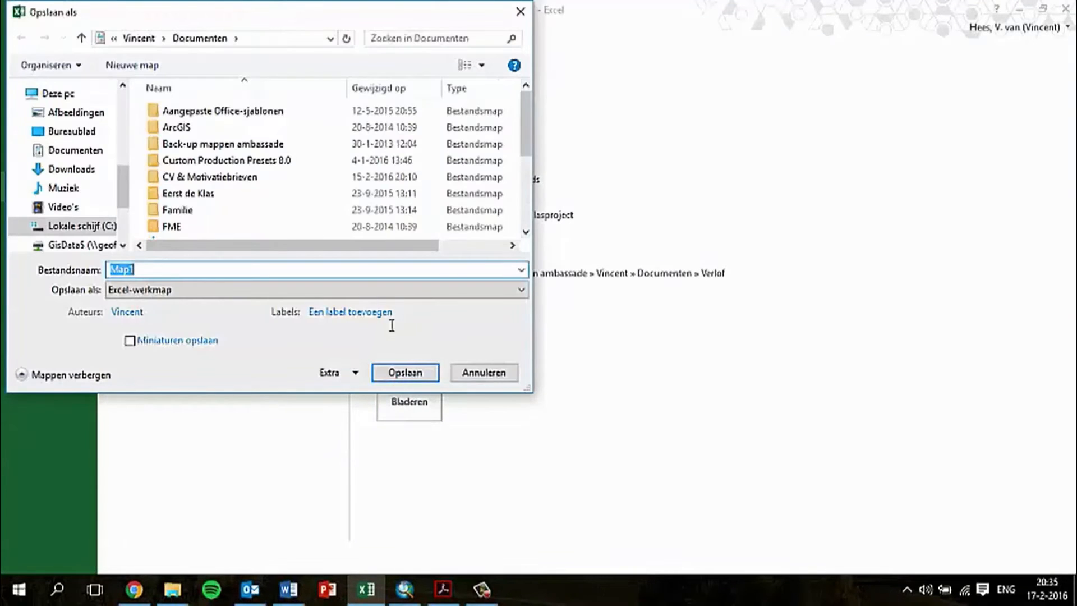
left_click(69, 155)
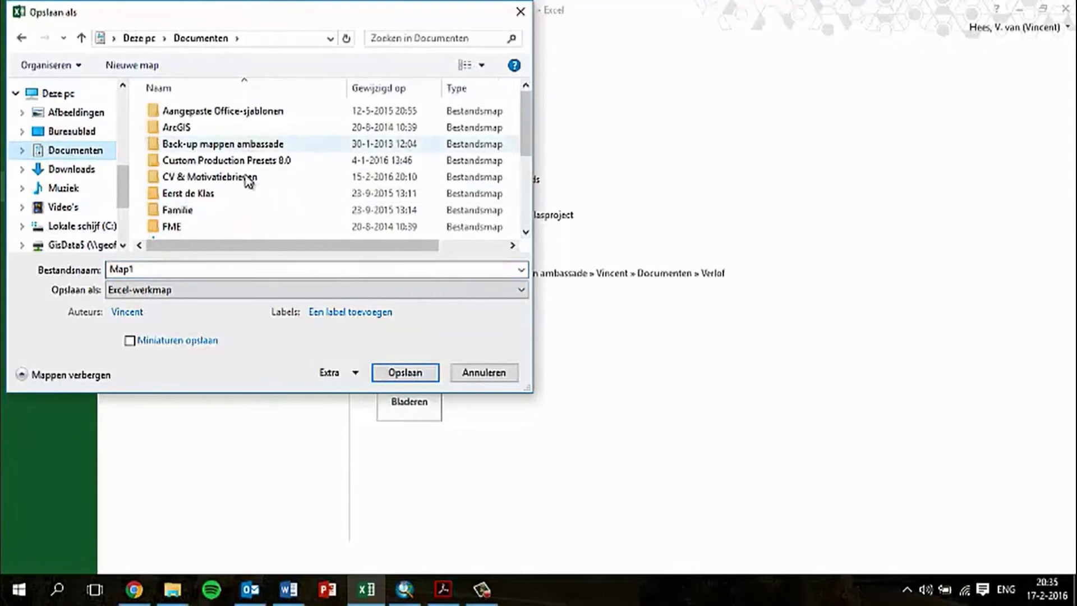
Name the file Schools_Utrecht and save it as an Excel 97-2003-werkmap
left_click(192, 269)
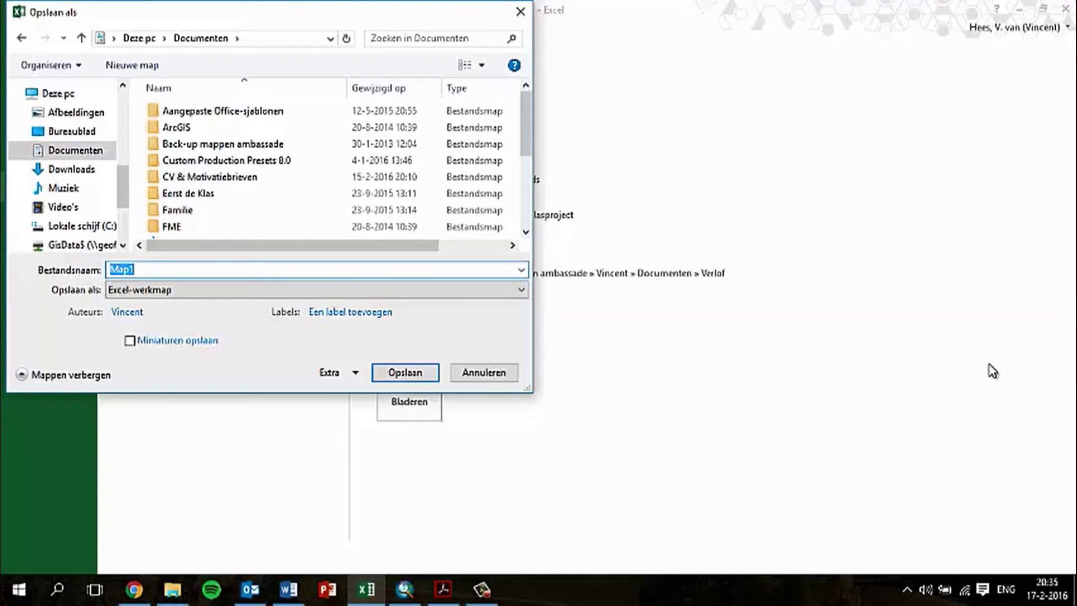
type("Fre")
key("BackSpace")
key("BackSpace")
key("BackSpace")
type("Schools_Utrecht")
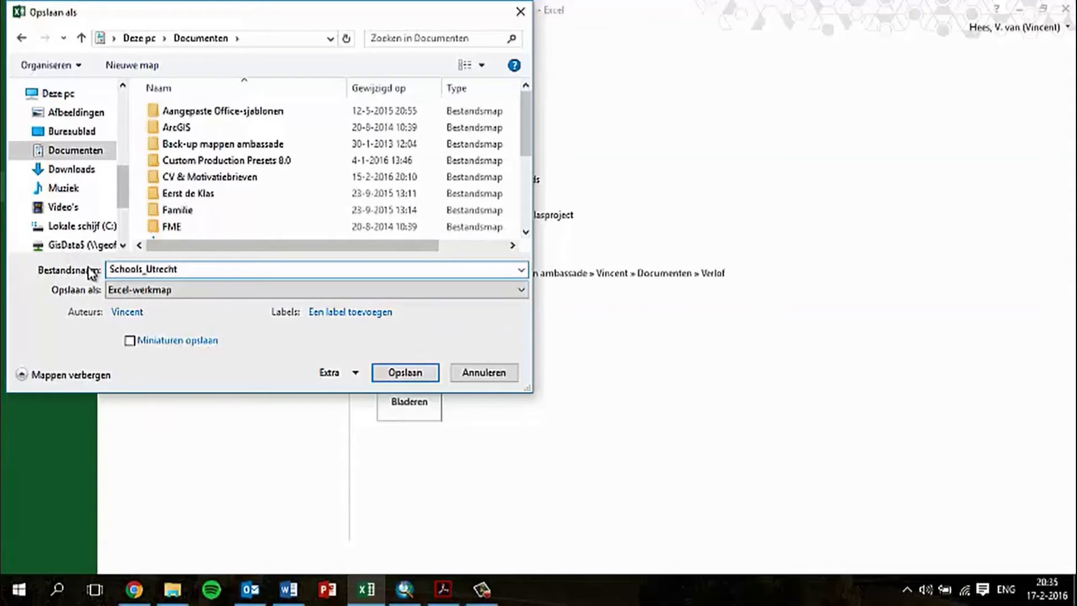
left_click(144, 292)
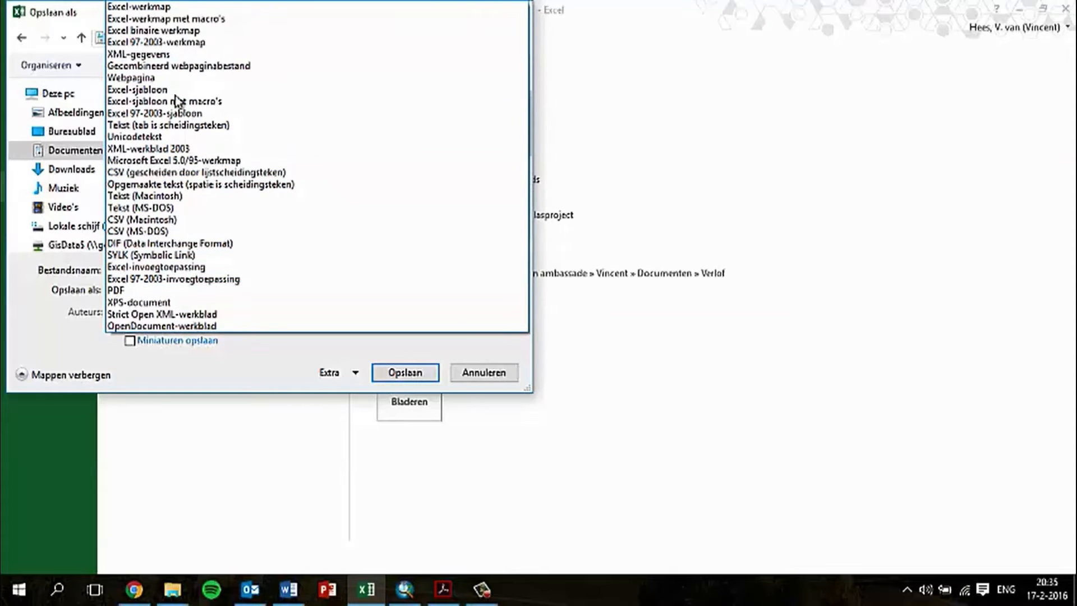
left_click(195, 42)
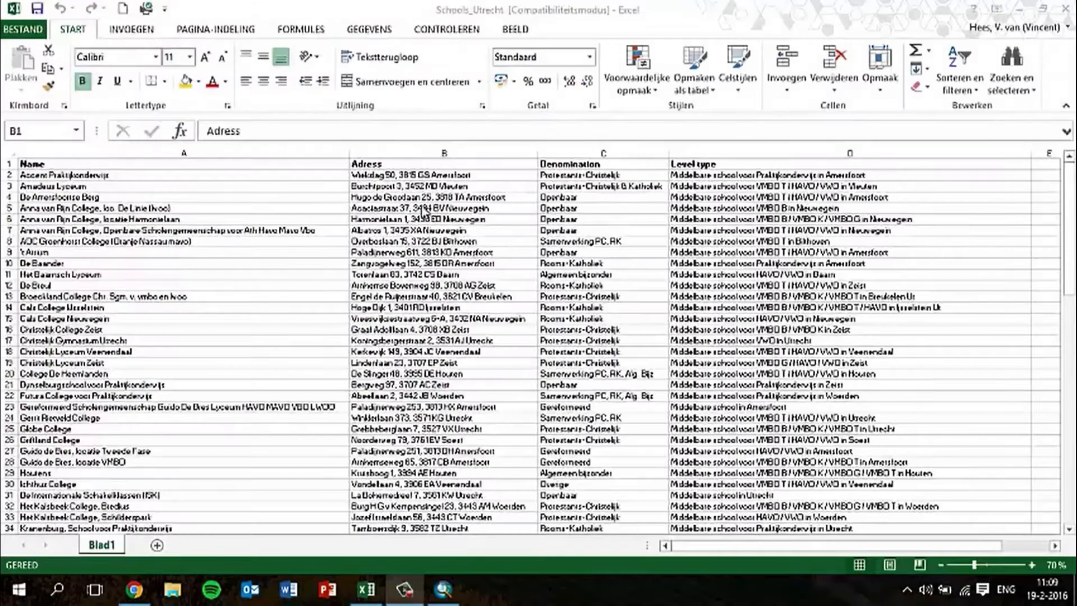
Copy all school addresses in the Adress column, from B2 to B89
left_click(374, 162)
left_click(426, 176)
left_click_drag(437, 184, 493, 502)
key("ctrl+c")
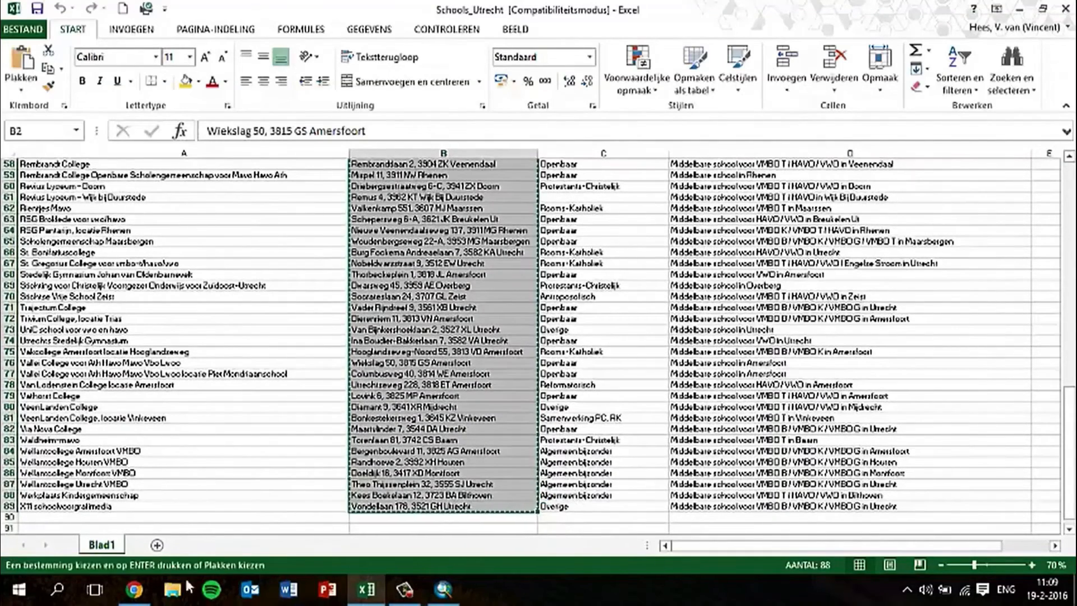
Switch to GPS Visualizer in Chrome, open the tool for geocoding multiple addresses and paste the copied addresses as its input
left_click(136, 592)
left_click(231, 12)
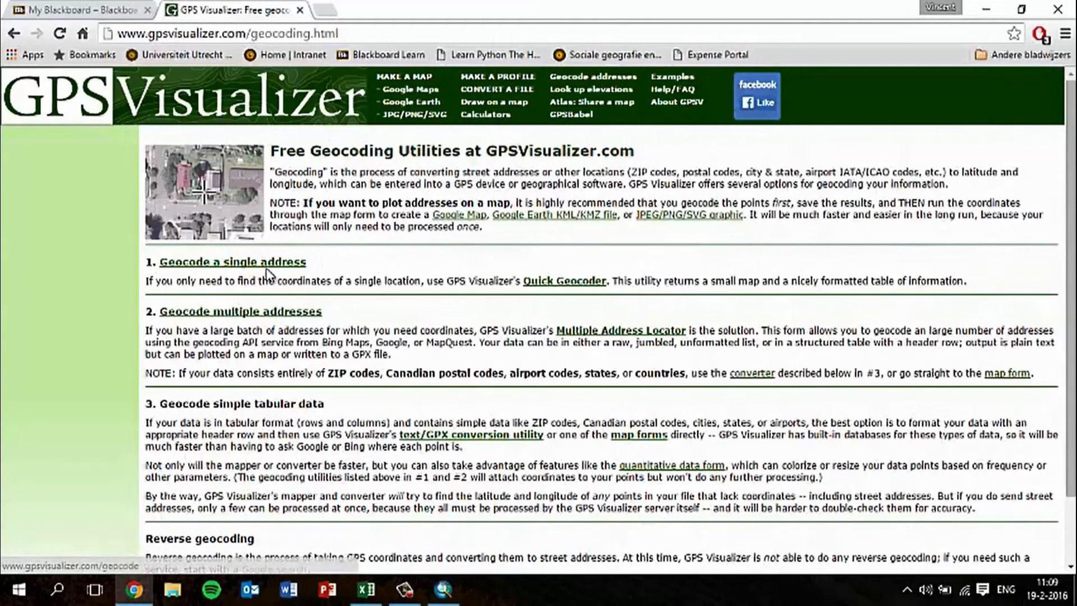
left_click(276, 311)
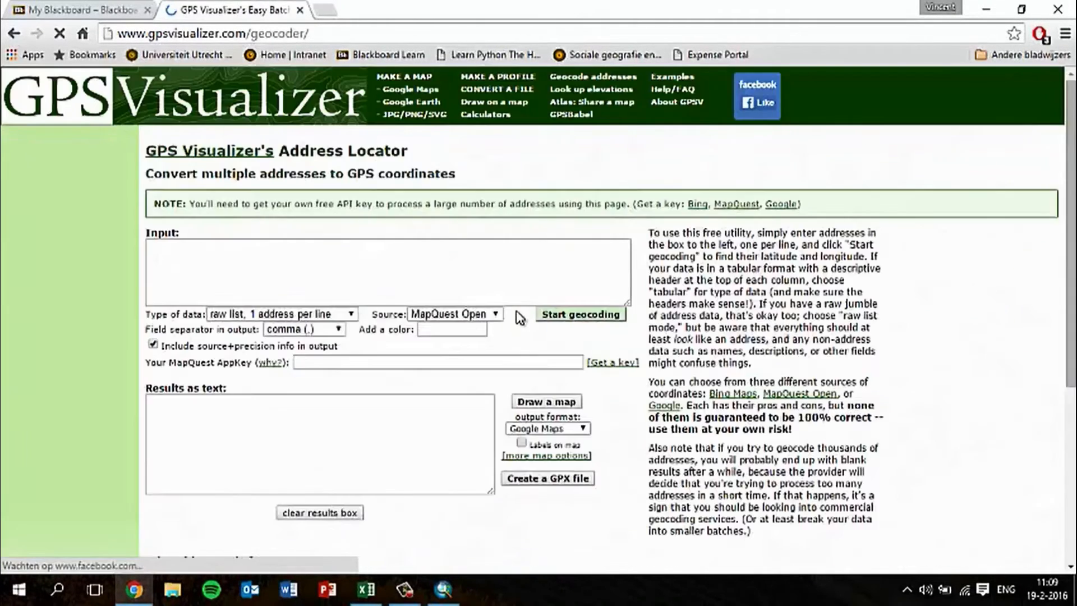
left_click(234, 289)
key("ctrl+v")
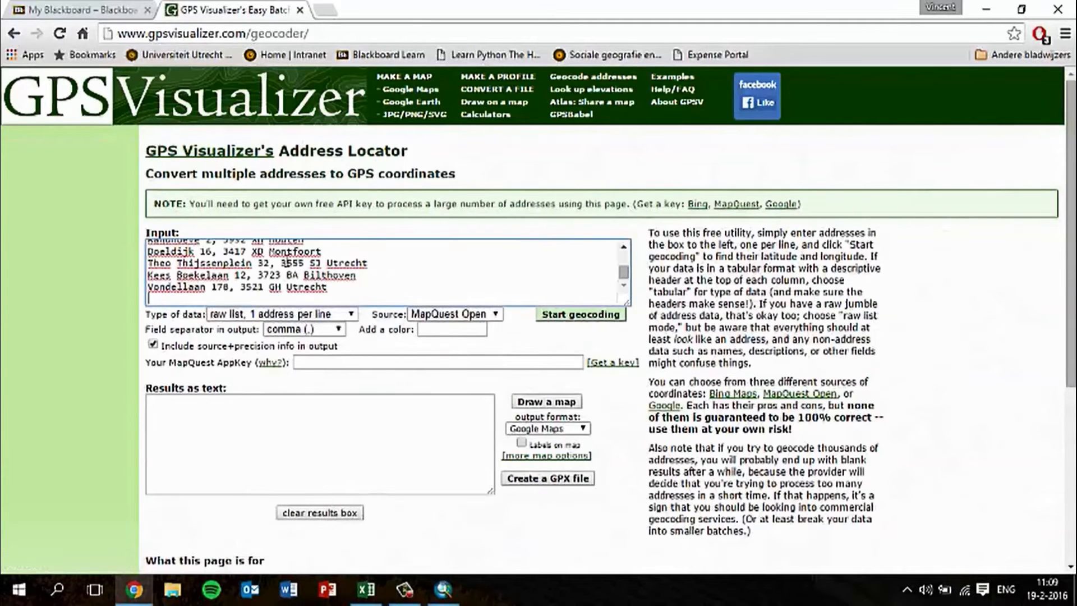
Switch to Blackboard and open the Course Content of 2015-2016 3 Introductie GIS / Cartografie (GEO2-3031)
left_click(104, 9)
scroll(392, 294, "down", 2)
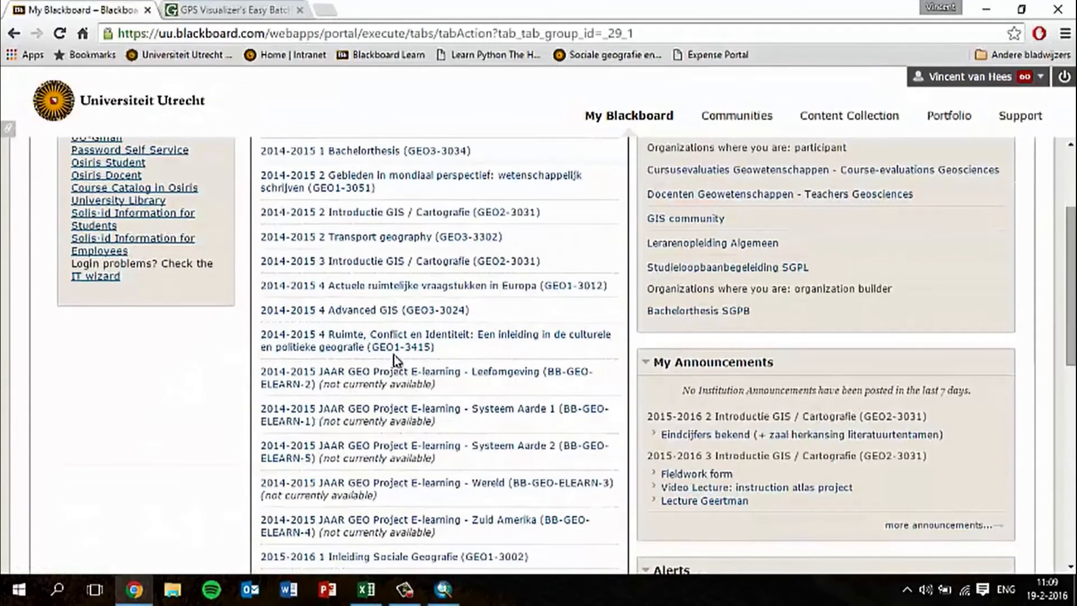
scroll(459, 376, "down", 5)
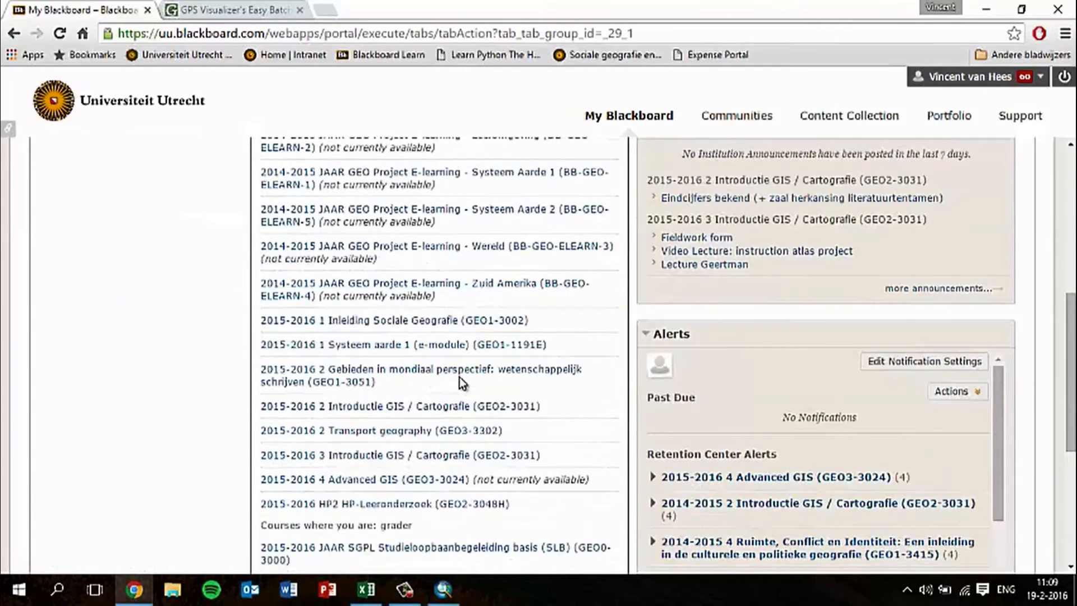
left_click(449, 457)
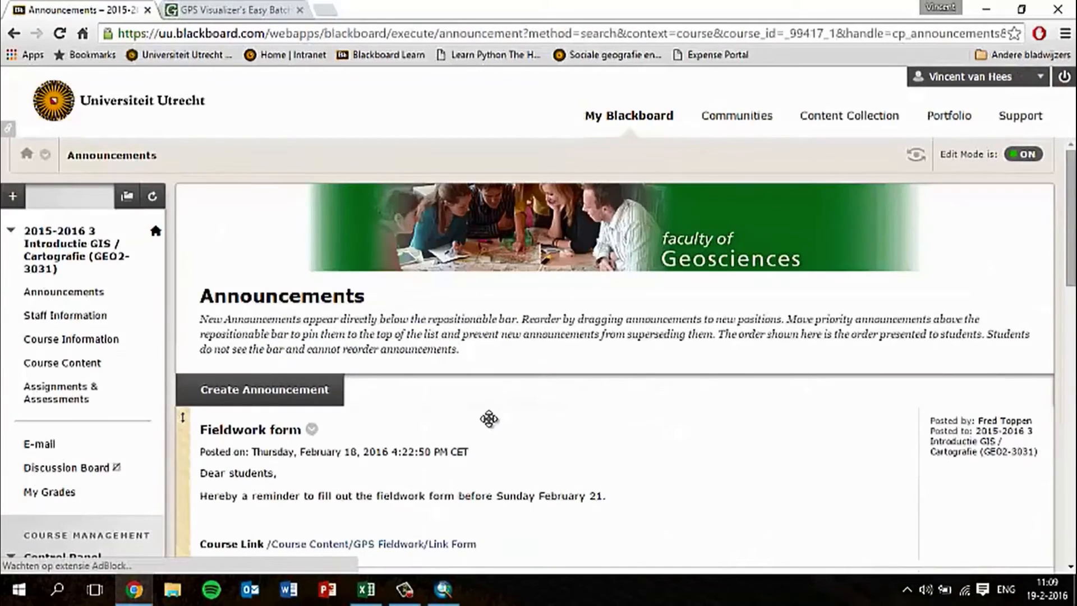
left_click(66, 364)
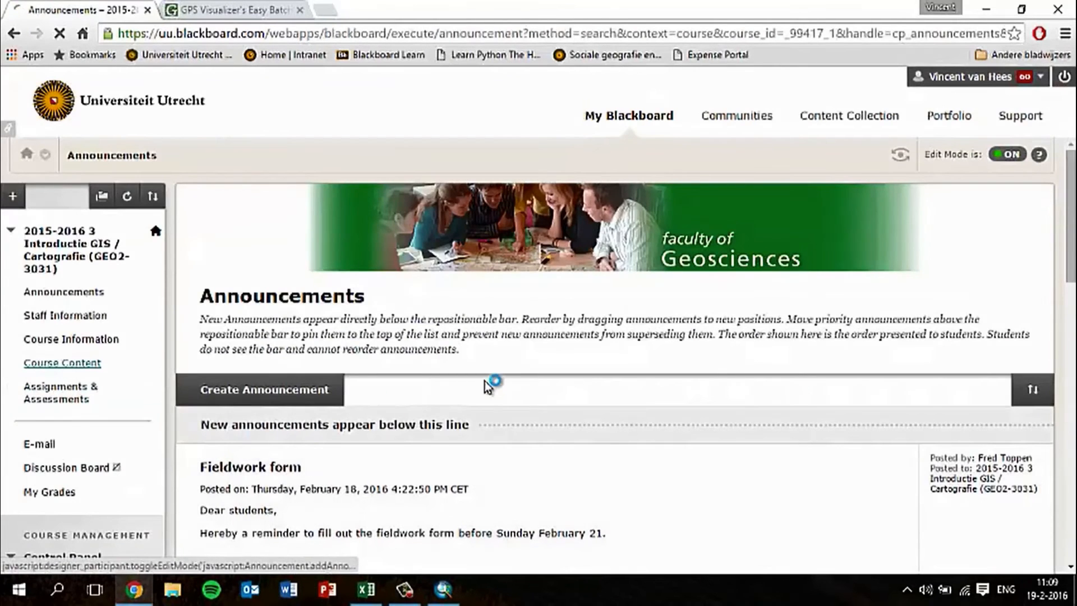
Open the Tips folder in the course content and copy the API key listed under Geocode code (par. 2.4 Study Guide)
scroll(460, 375, "down", 4)
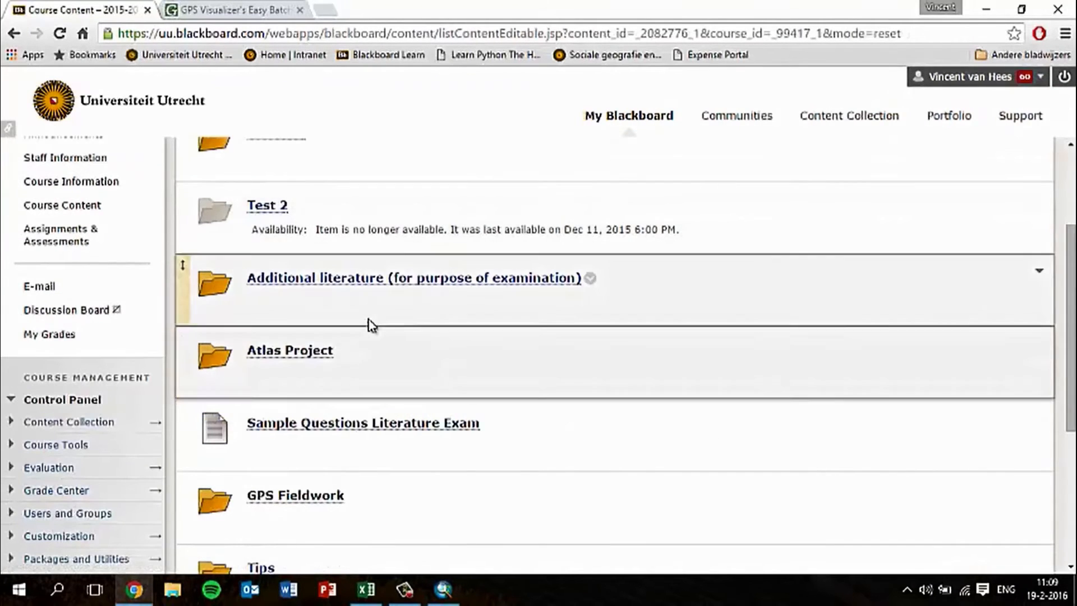
scroll(381, 331, "down", 3)
scroll(312, 344, "down", 1)
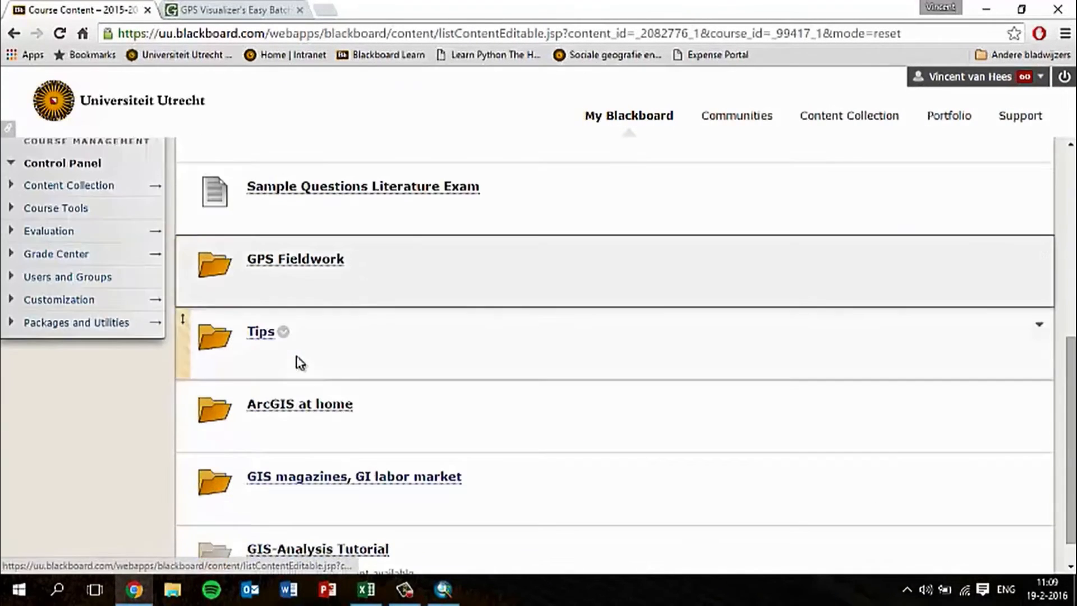
left_click(262, 333)
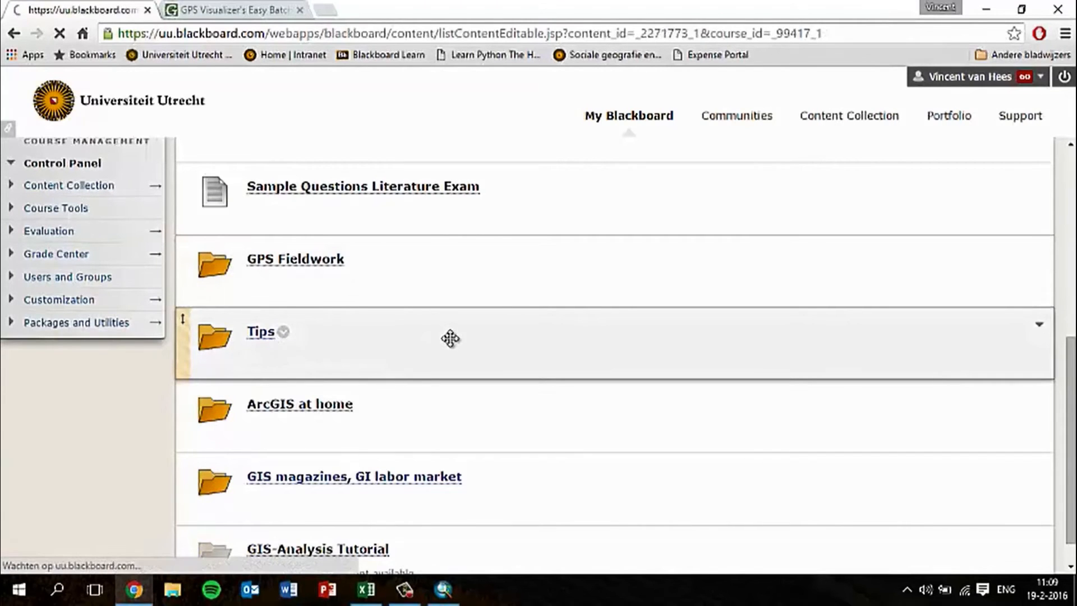
scroll(449, 339, "down", 5)
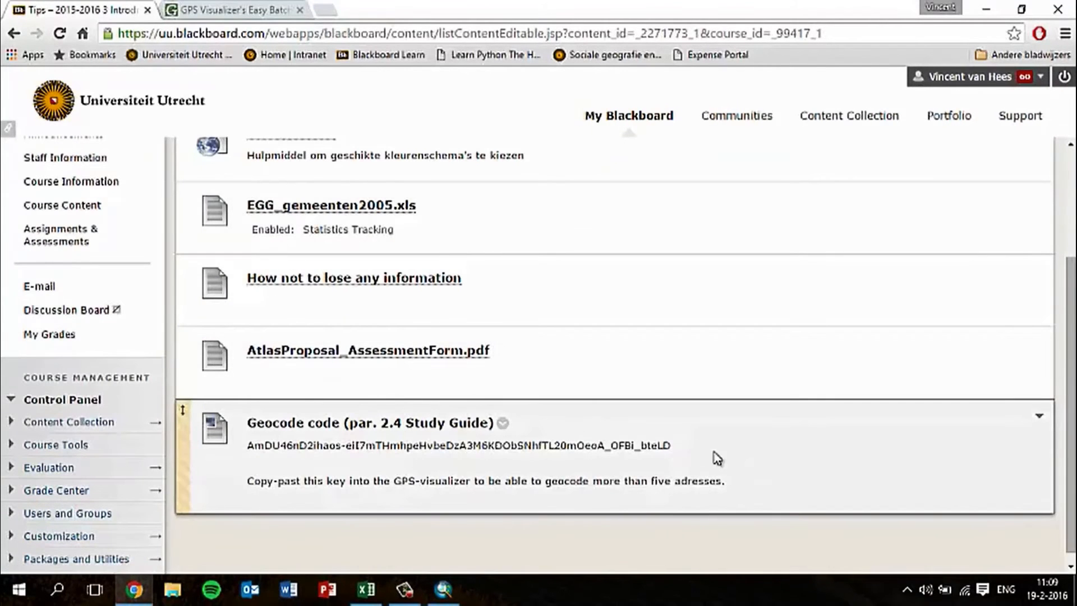
left_click_drag(675, 447, 243, 449)
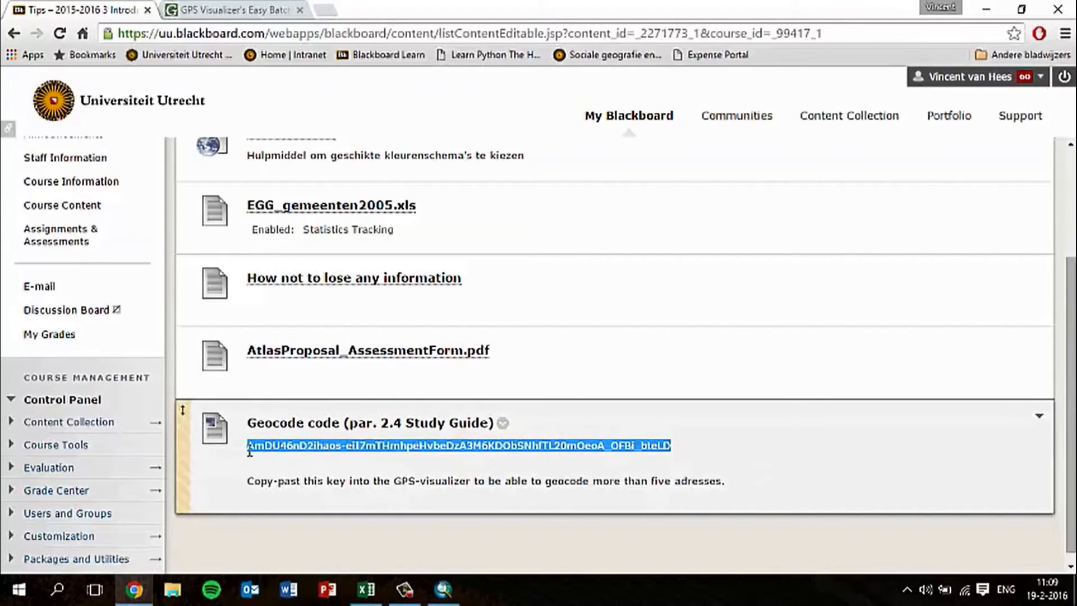
Switch to GPS Visualizer, paste the copied API key as the MapQuest AppKey and keep the data type as raw list, 1 address per line
left_click(267, 17)
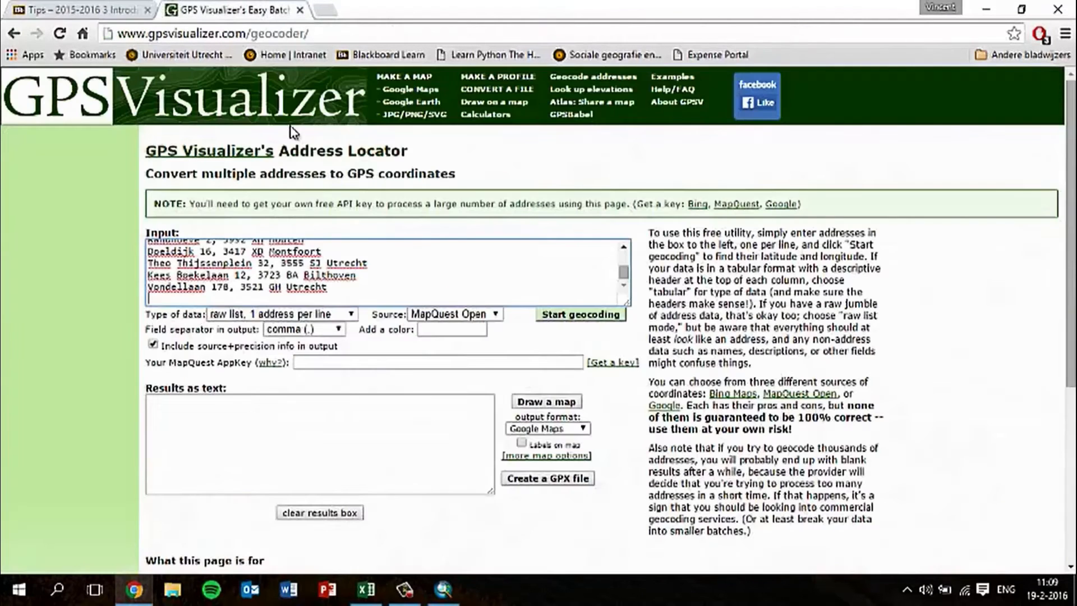
left_click(322, 362)
key("ctrl+v")
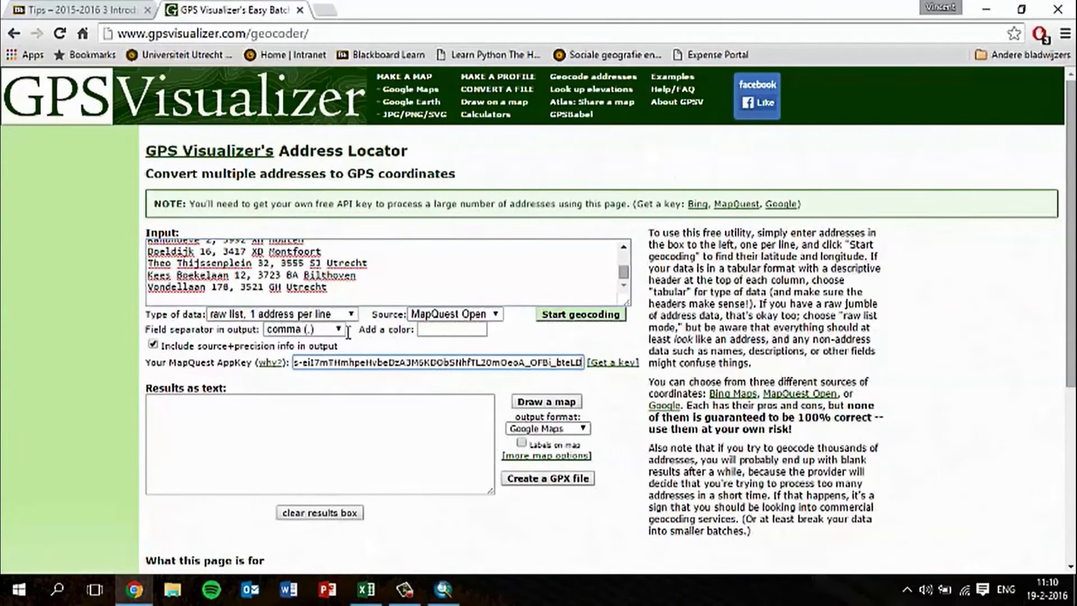
left_click(318, 312)
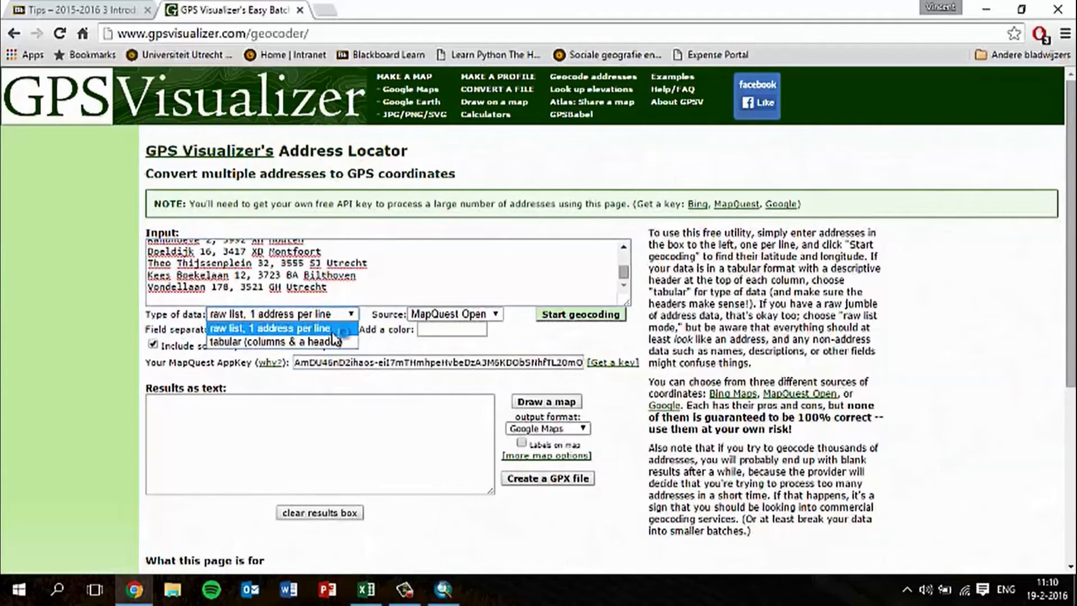
left_click(335, 330)
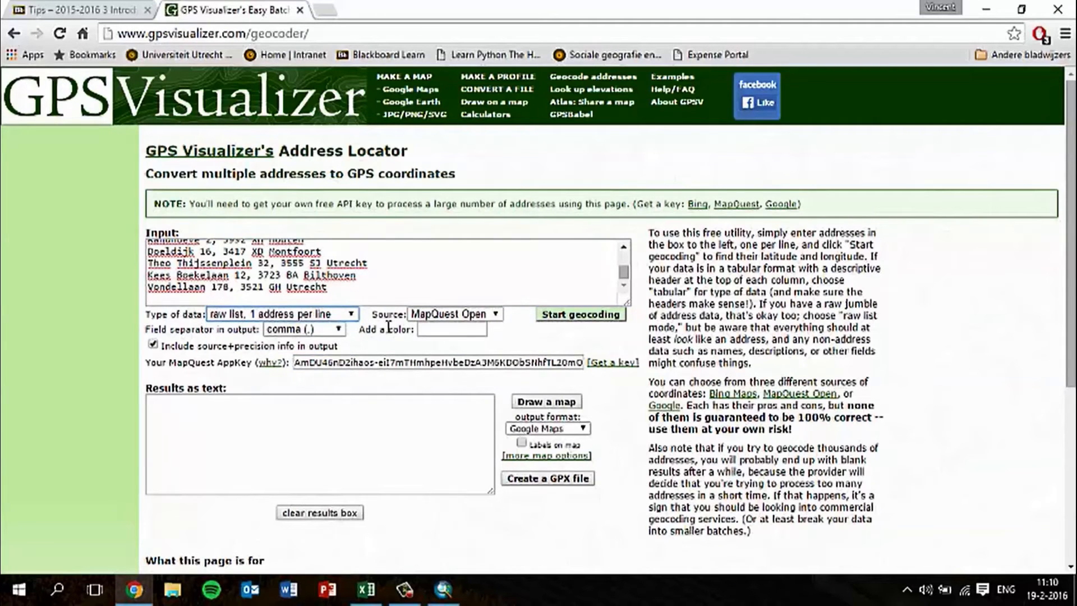
Set the source to Bing Maps, paste the API key as the Bing Maps API key and start geocoding
left_click(470, 314)
left_click(451, 343)
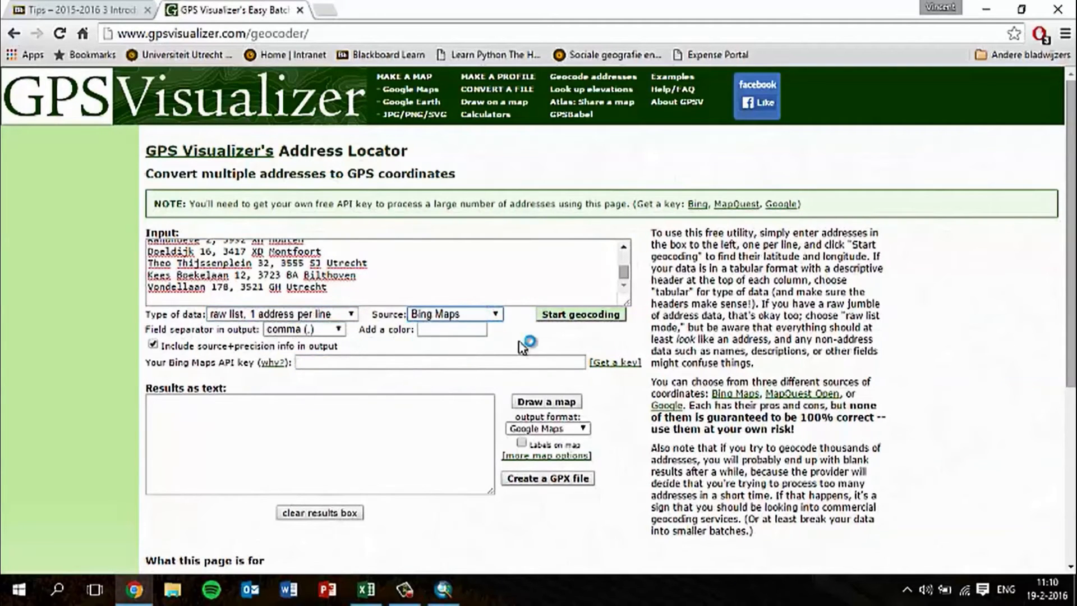
left_click(366, 360)
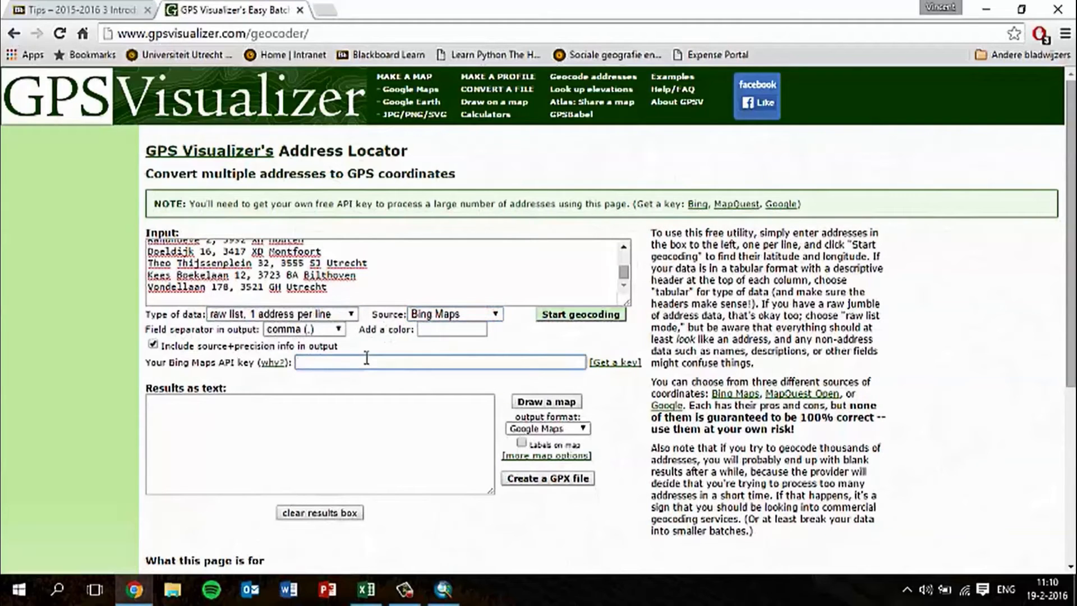
key("ctrl+v")
left_click(583, 316)
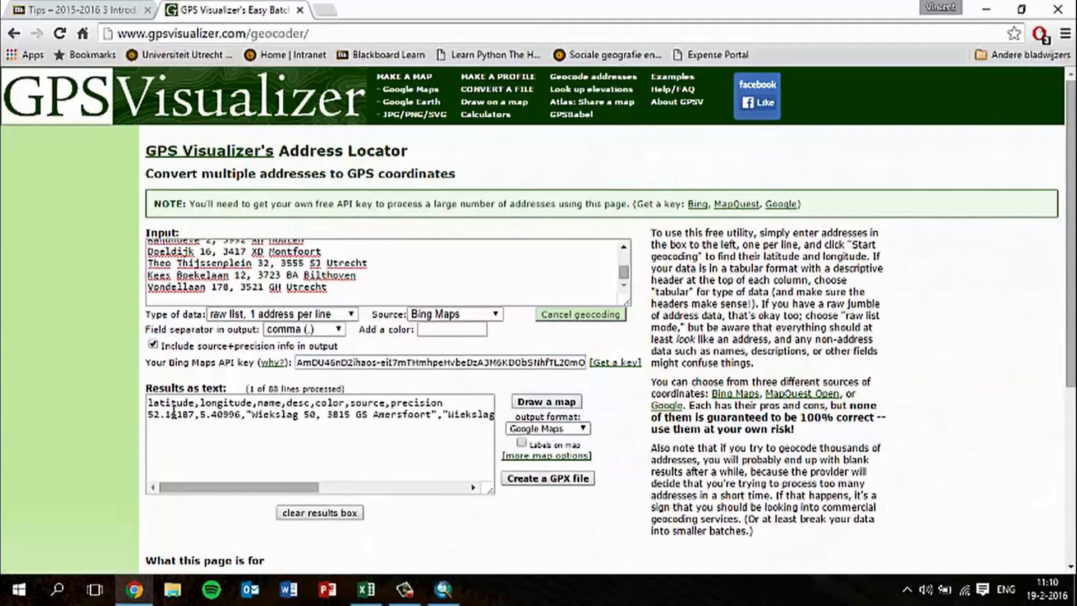
Check the latitude and longitude values in the first two rows of the geocoding results
left_click_drag(150, 415, 251, 415)
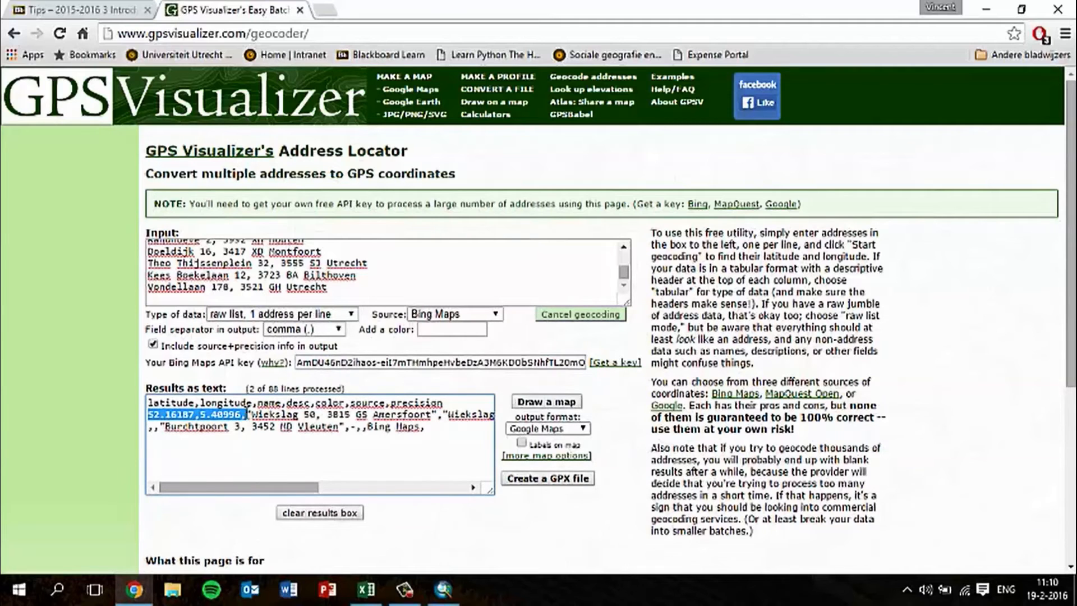
left_click_drag(148, 427, 229, 427)
left_click_drag(161, 428, 143, 430)
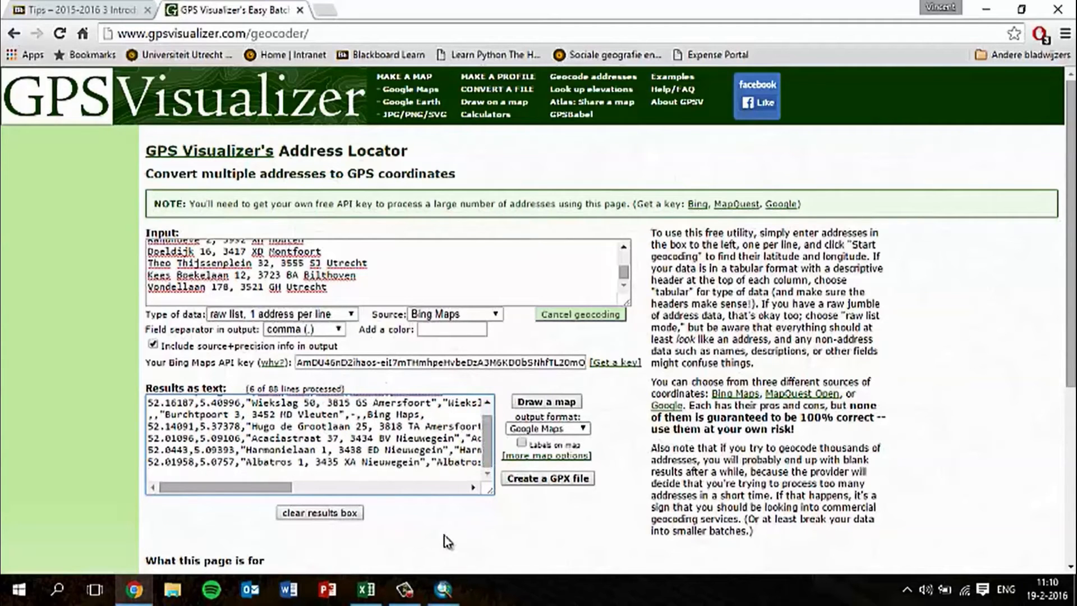
left_click(399, 592)
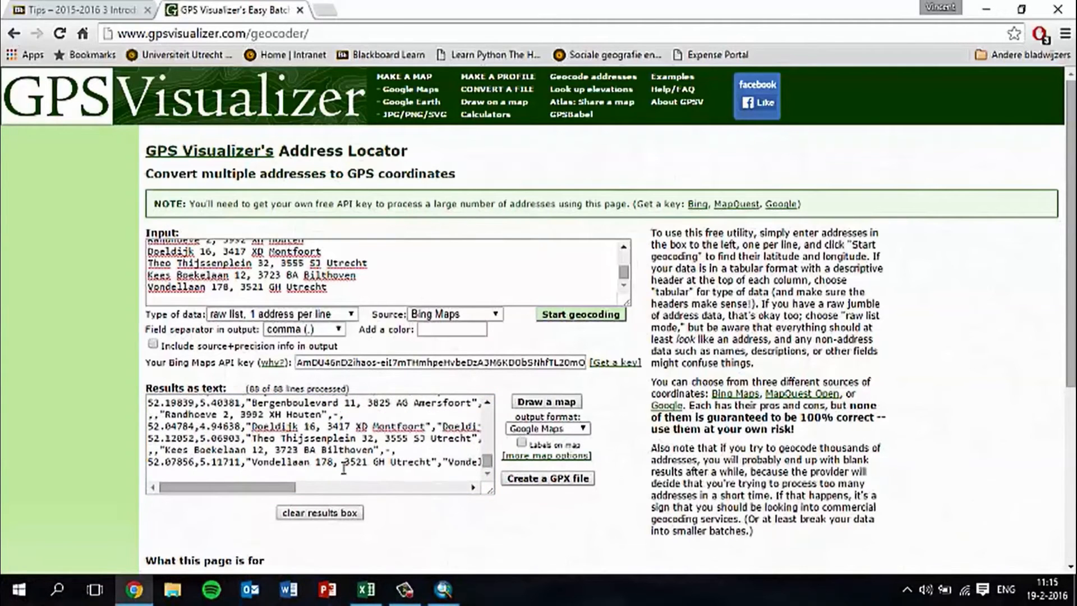
Copy all geocoding results and paste them at A1 of a new sheet in the Schools_Utrecht workbook in Excel
left_click(343, 468)
key("ctrl+a")
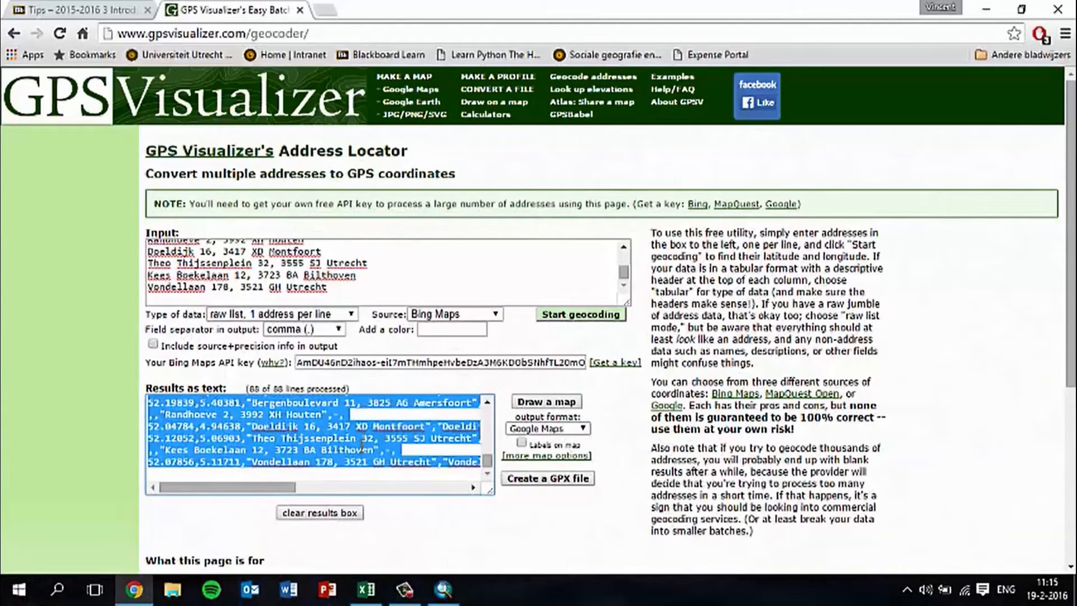
left_click(365, 590)
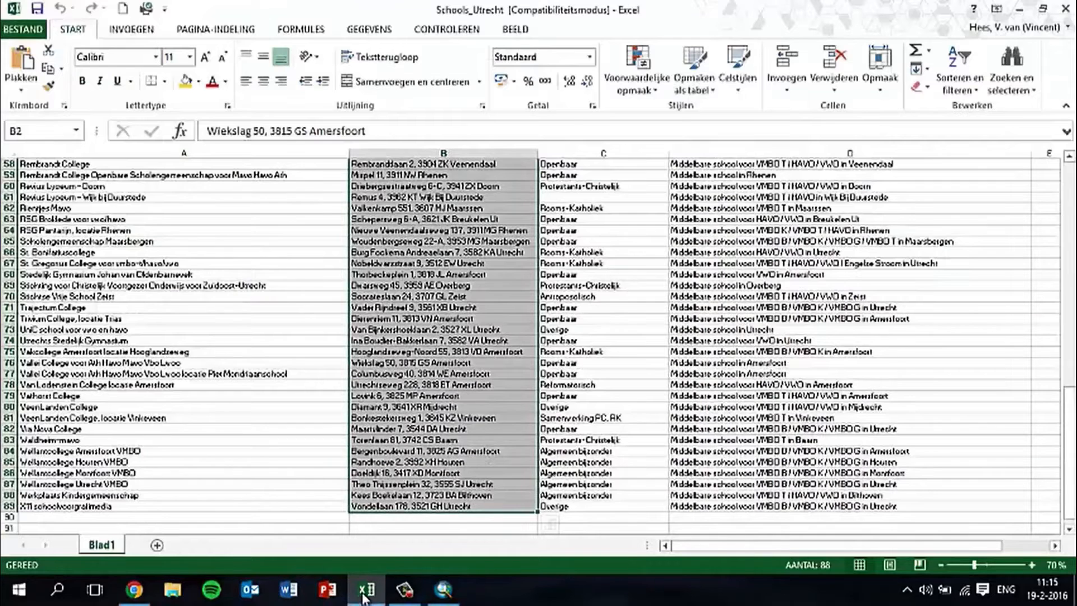
left_click(156, 545)
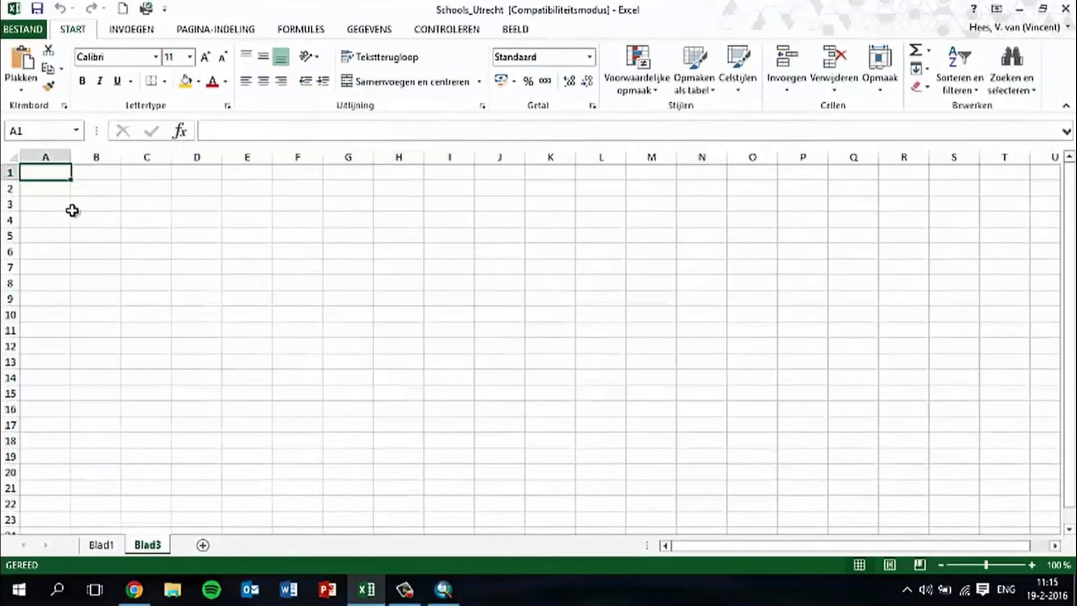
key("ctrl+v")
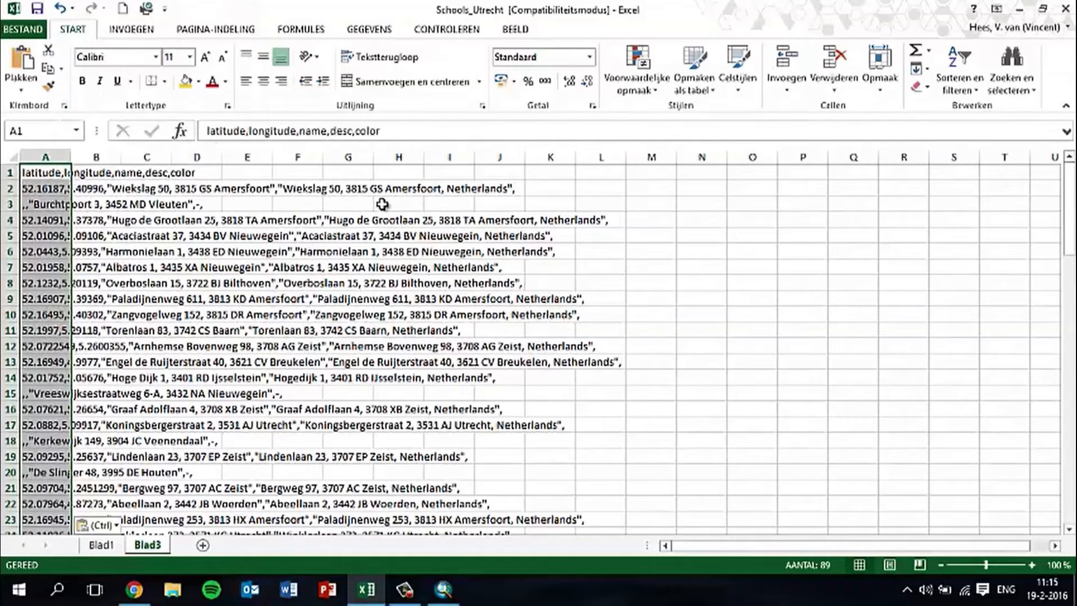
left_click(404, 590)
left_click(999, 518)
Split the pasted results in column A with Tekst naar kolommen as Gescheiden data, using only Komma as the delimiter
left_click(375, 35)
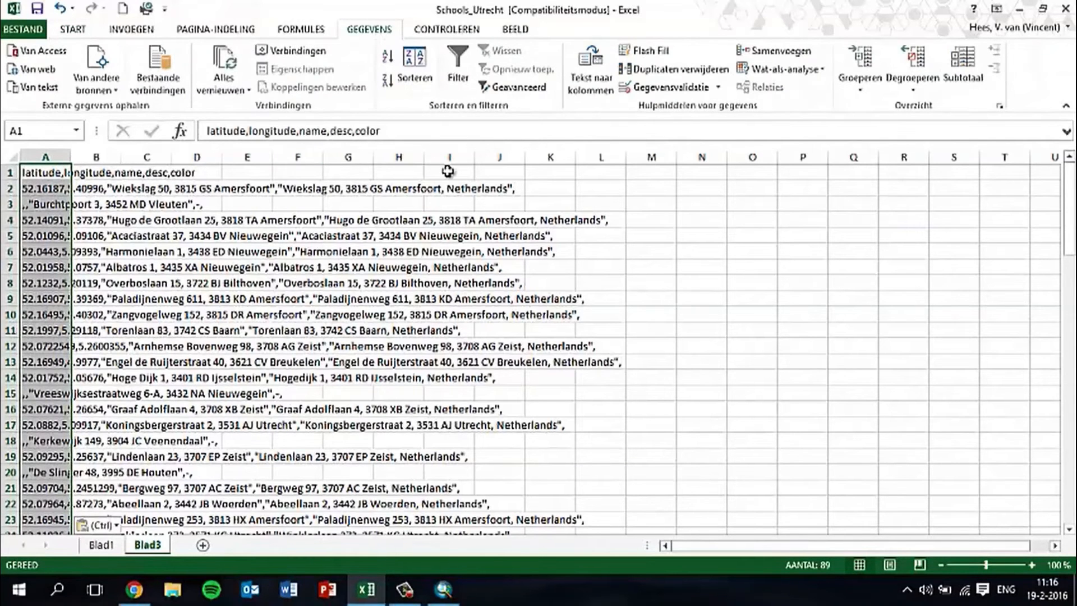
left_click(601, 97)
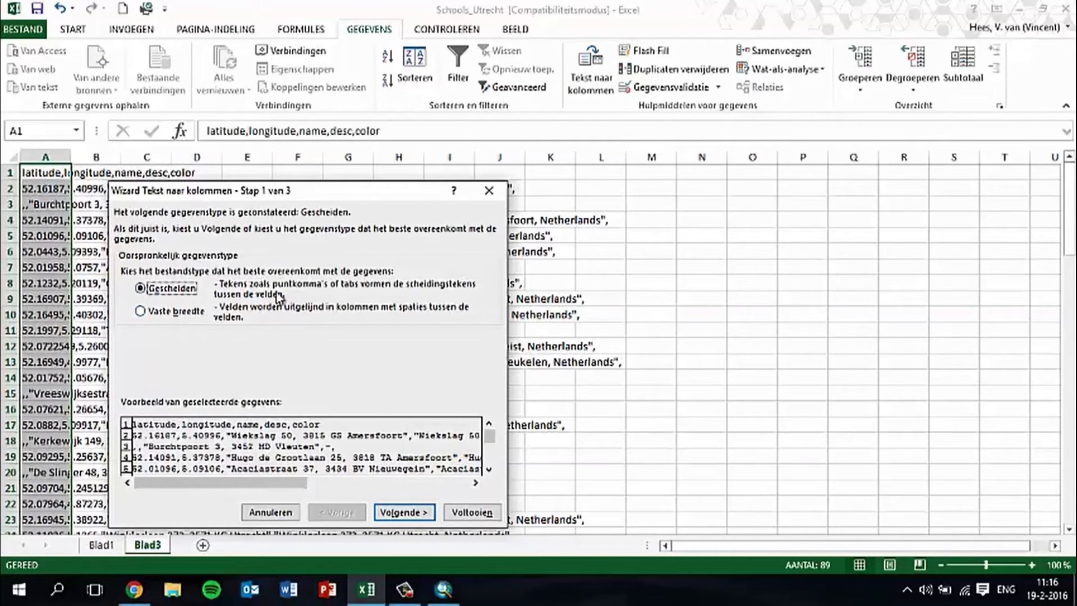
left_click(404, 512)
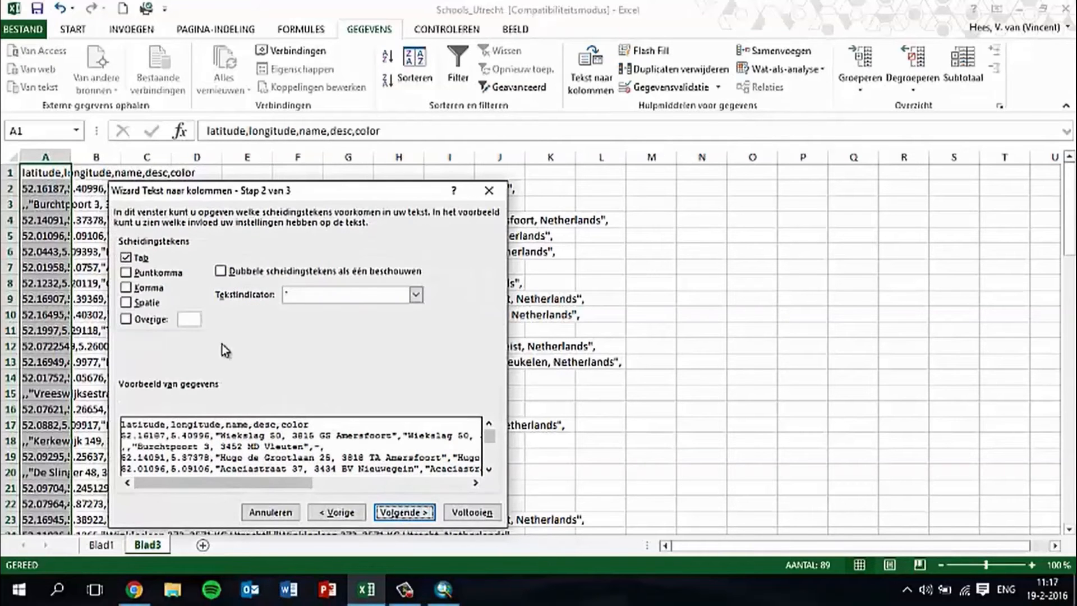
left_click(126, 259)
left_click(127, 288)
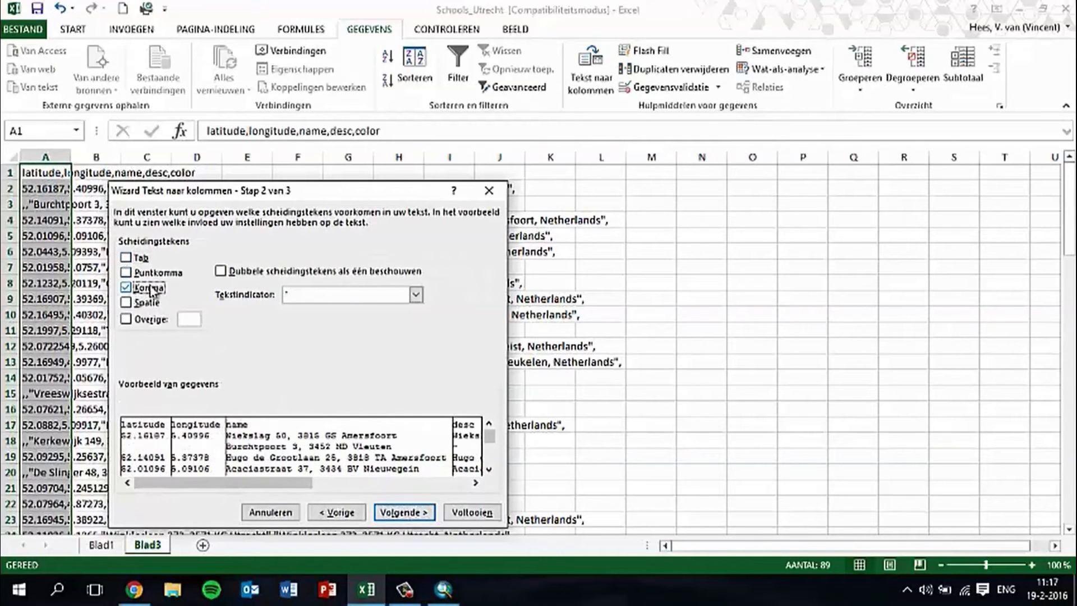
left_click(404, 511)
left_click(472, 511)
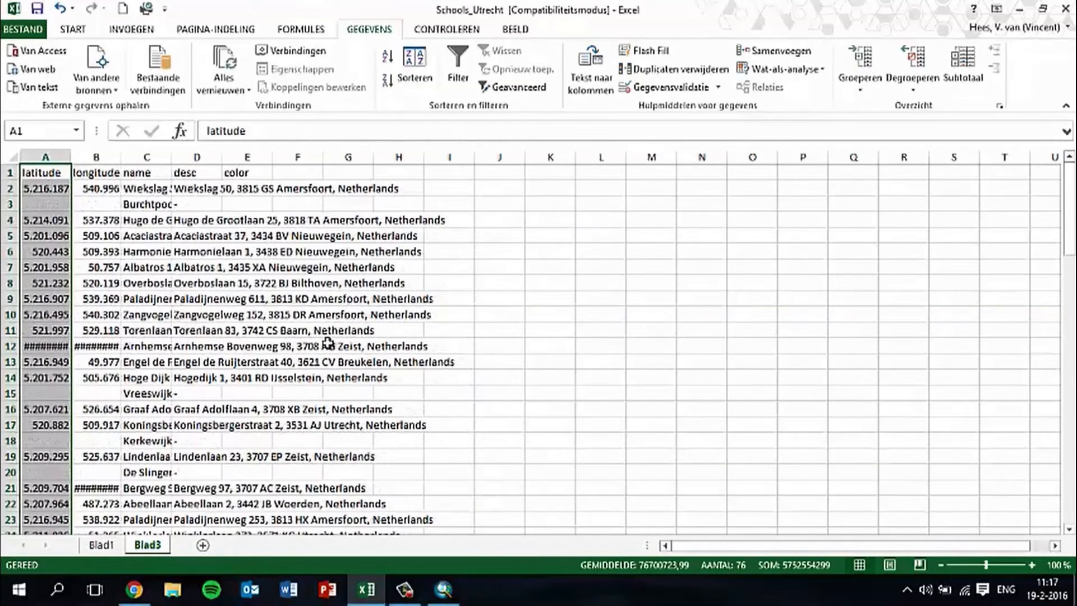
Fit the widths of the latitude, longitude, name and desc columns to their contents
double_click(69, 159)
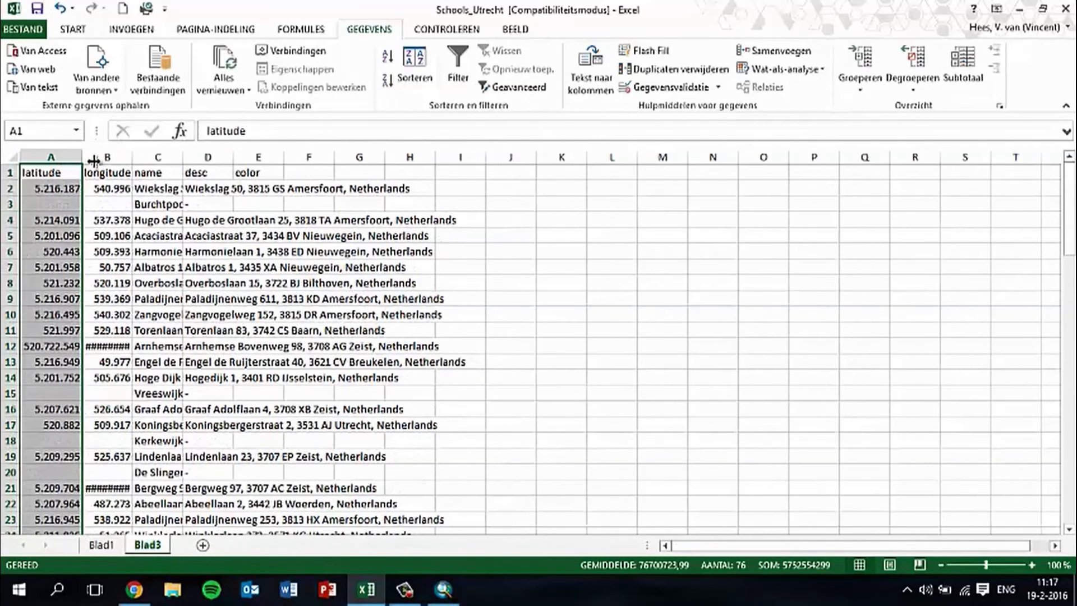
double_click(132, 158)
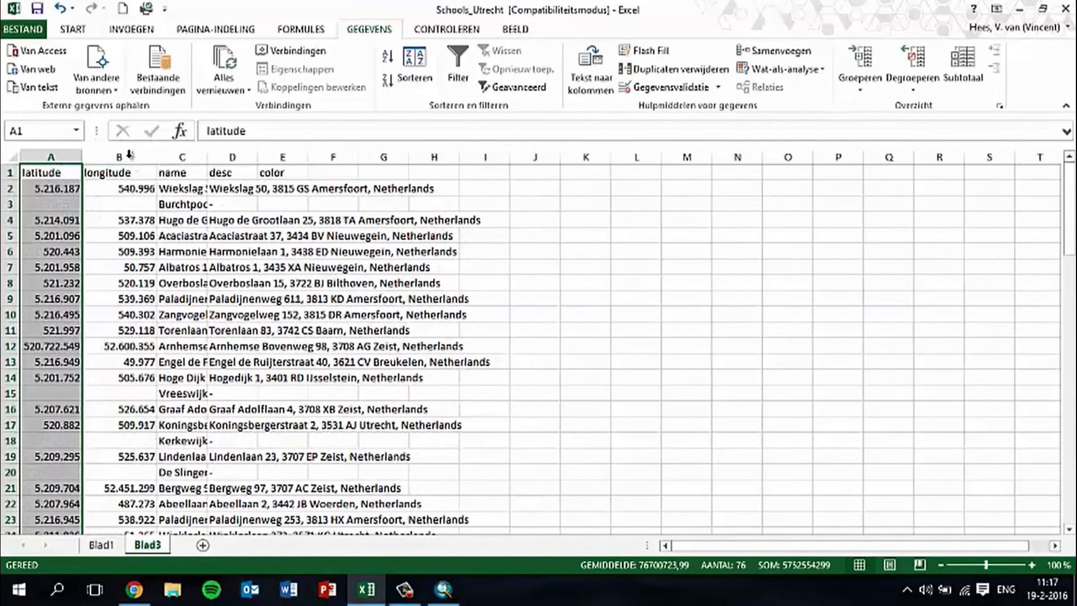
double_click(207, 158)
double_click(457, 158)
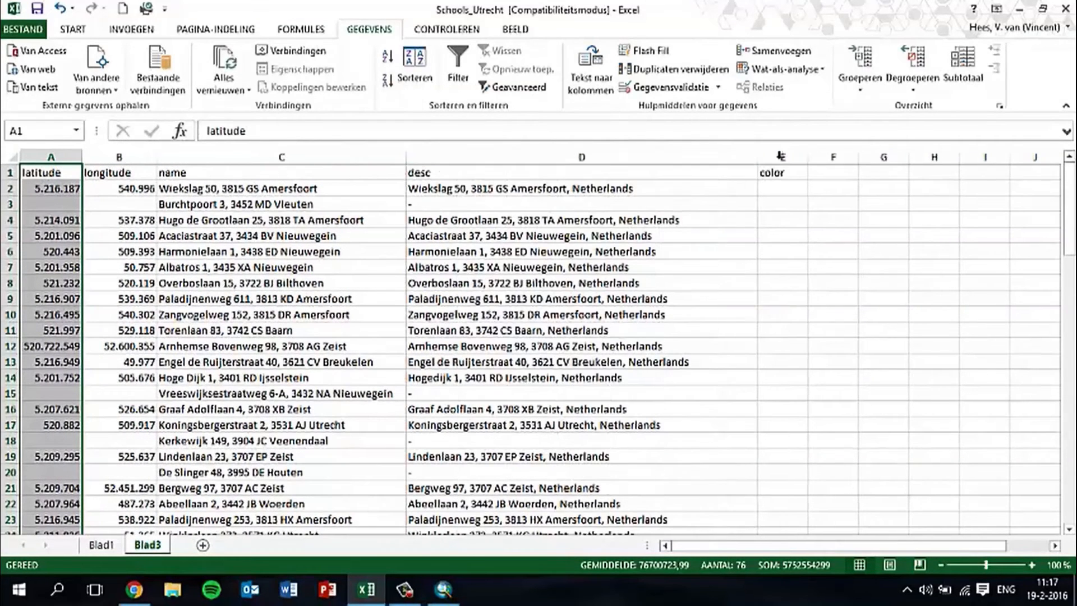
Inspect how the latitude and longitude values are formatted in rows 2, 4 and 5
left_click(51, 187)
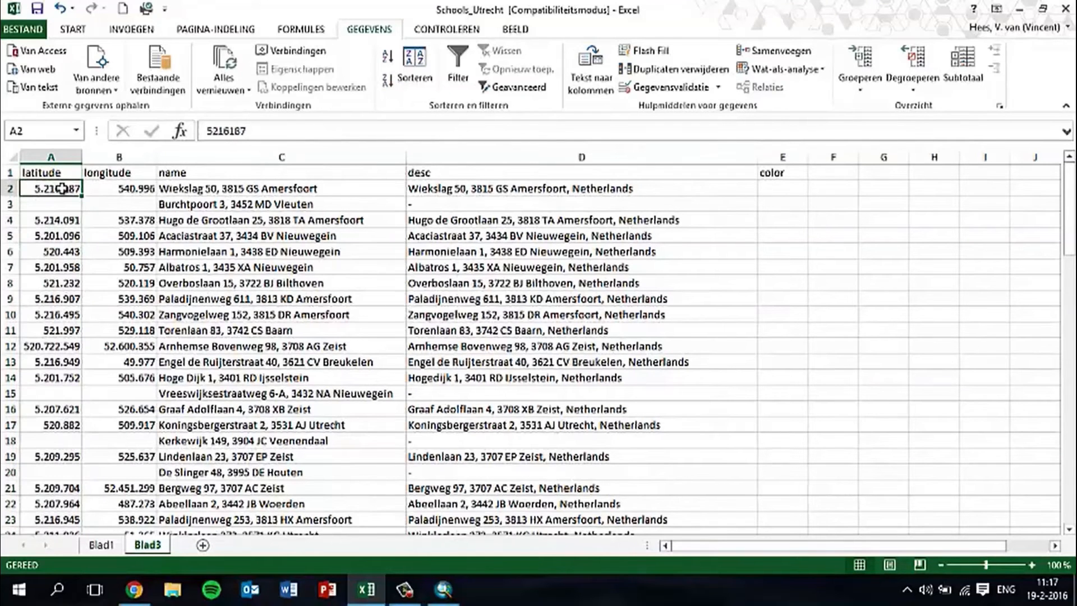
left_click_drag(53, 188, 140, 189)
left_click_drag(61, 219, 140, 221)
left_click_drag(30, 236, 115, 230)
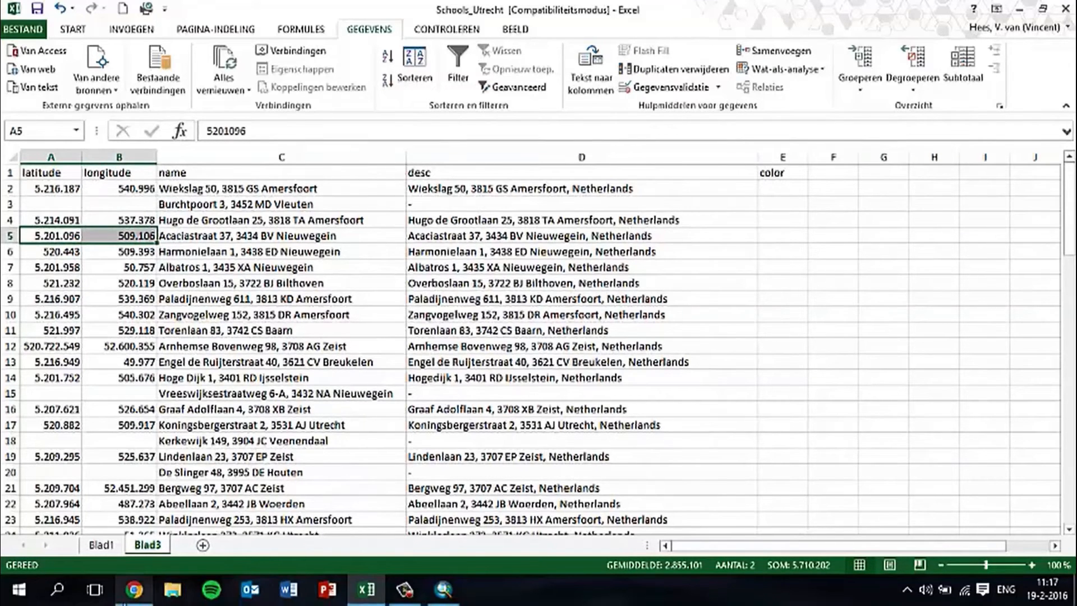
Clear the entire table of split geocoding results from sheet Blad3
left_click(58, 192)
key("ctrl+a")
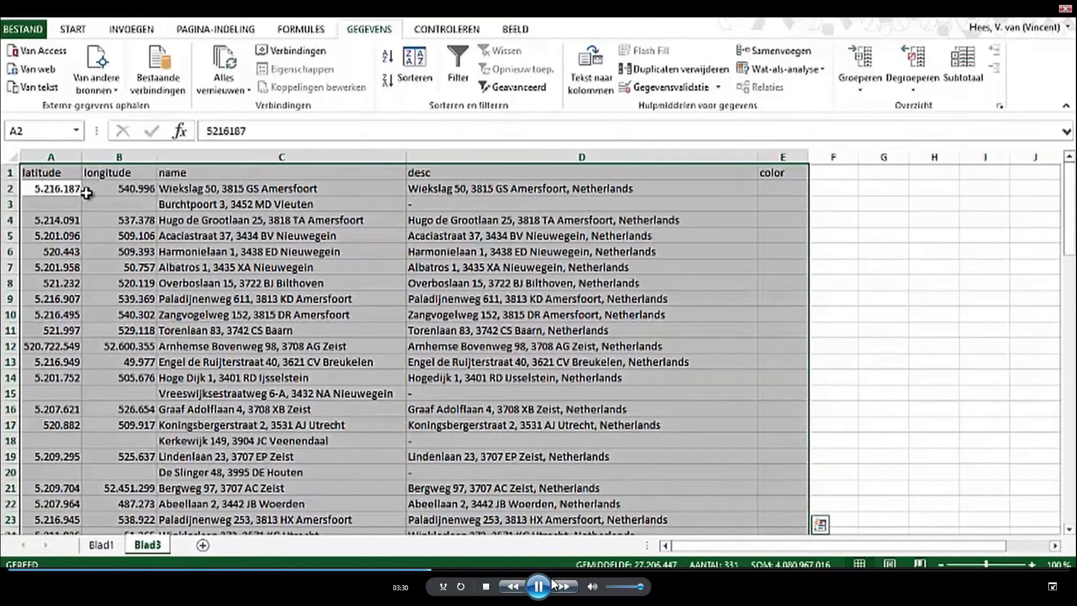
key("Delete")
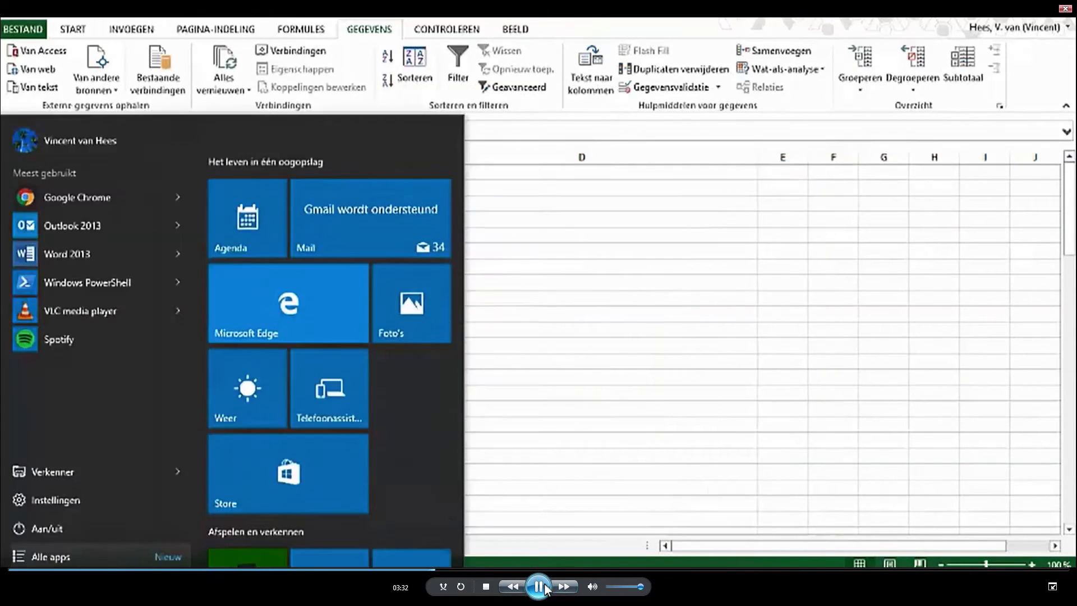
left_click(543, 584)
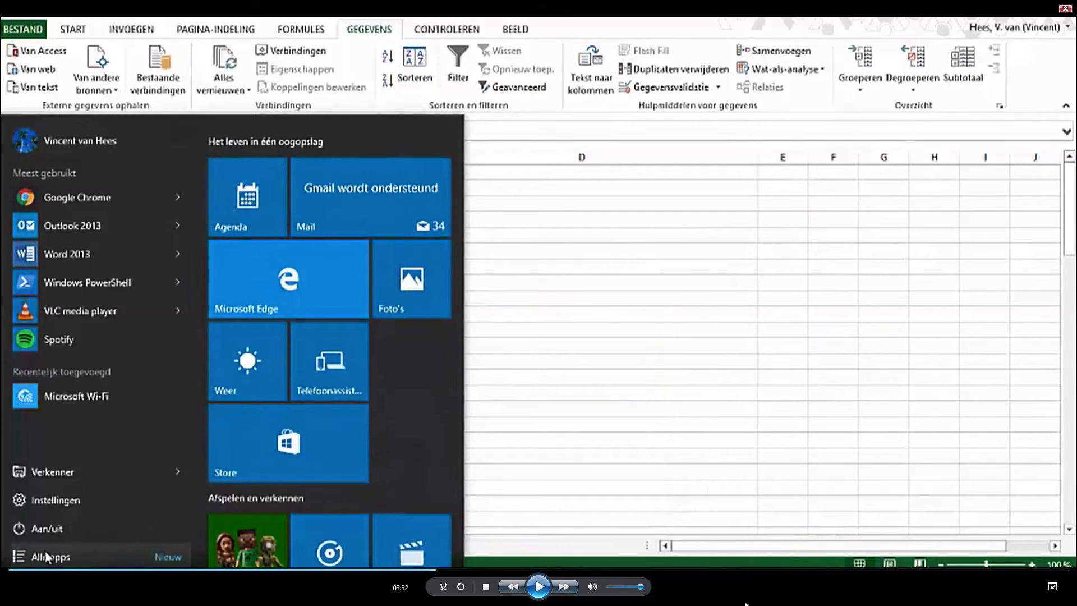
left_click_drag(433, 571, 385, 571)
left_click(537, 587)
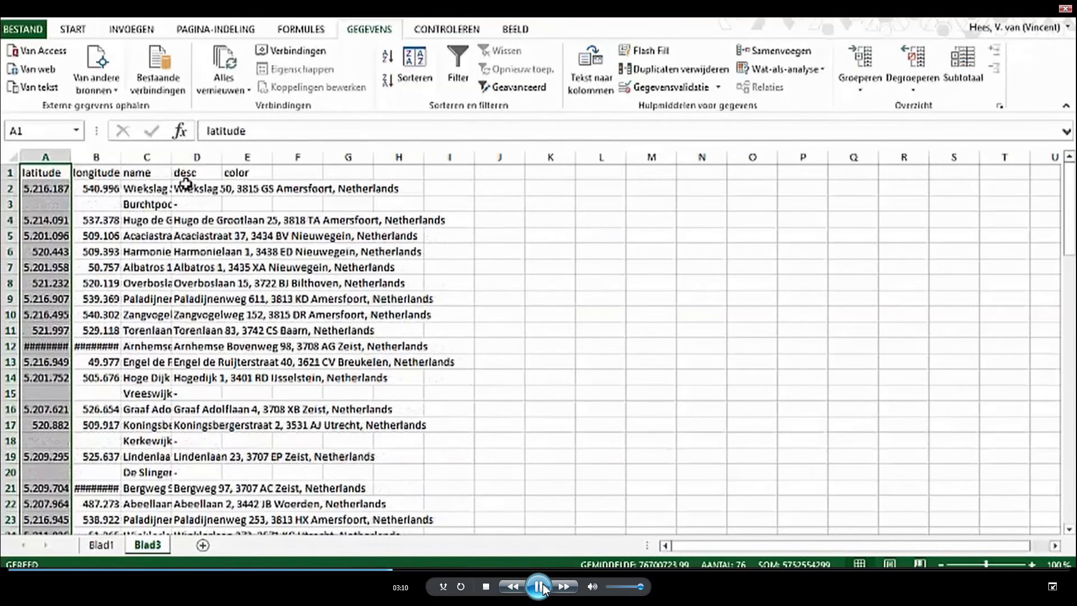
left_click(542, 584)
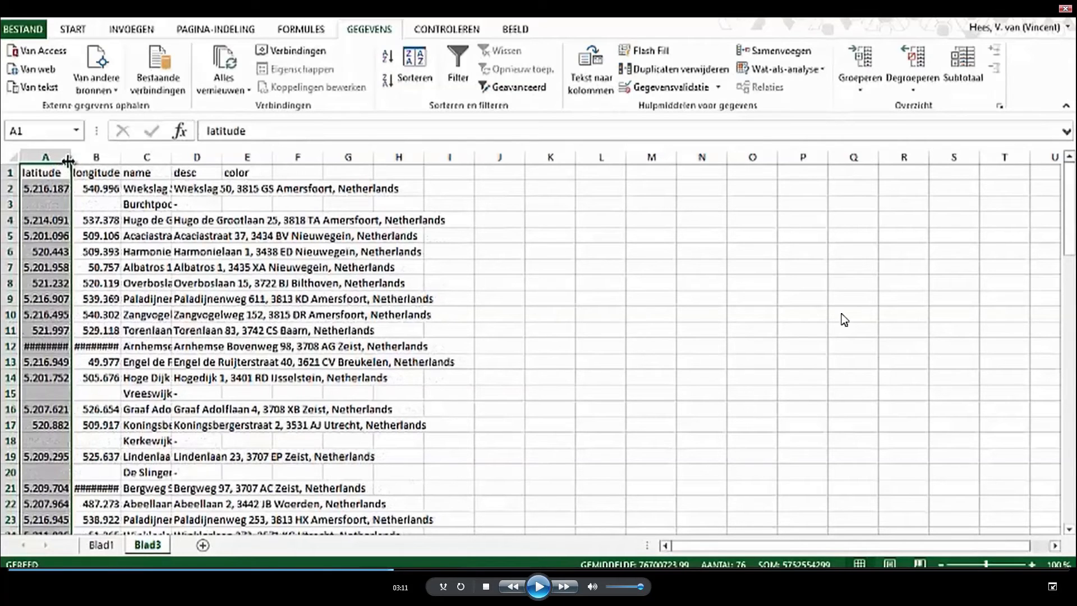
left_click(538, 586)
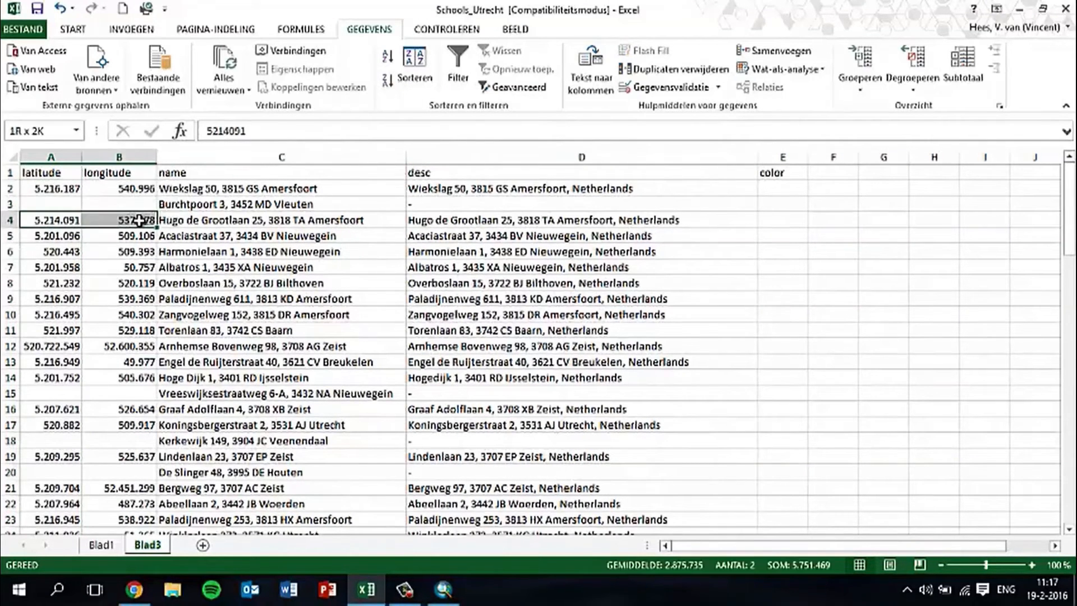
Select all the split geocoding data on sheet Blad3 and delete it
left_click_drag(31, 235, 115, 230)
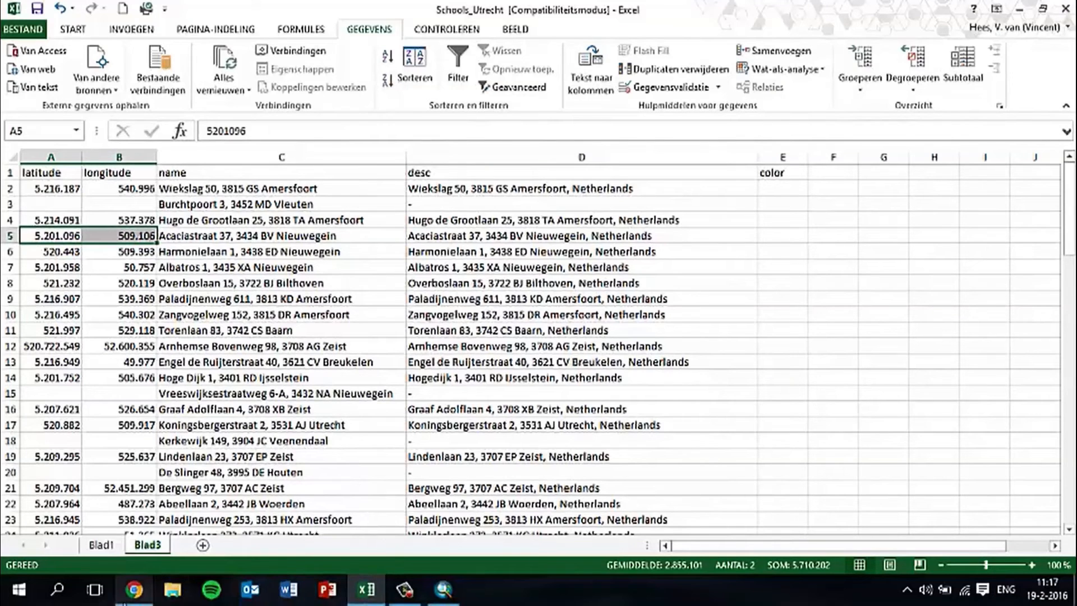
left_click(58, 191)
key("ctrl+a")
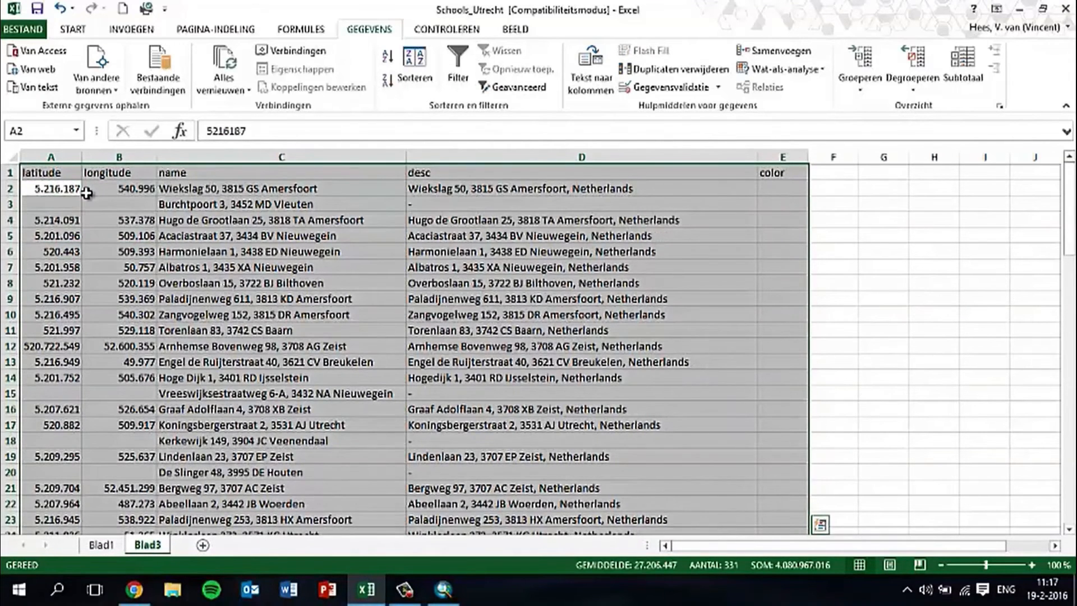
key("Delete")
In the Windows regional number format settings, set the decimal symbol to a period and the digit grouping symbol to a comma
left_click(19, 590)
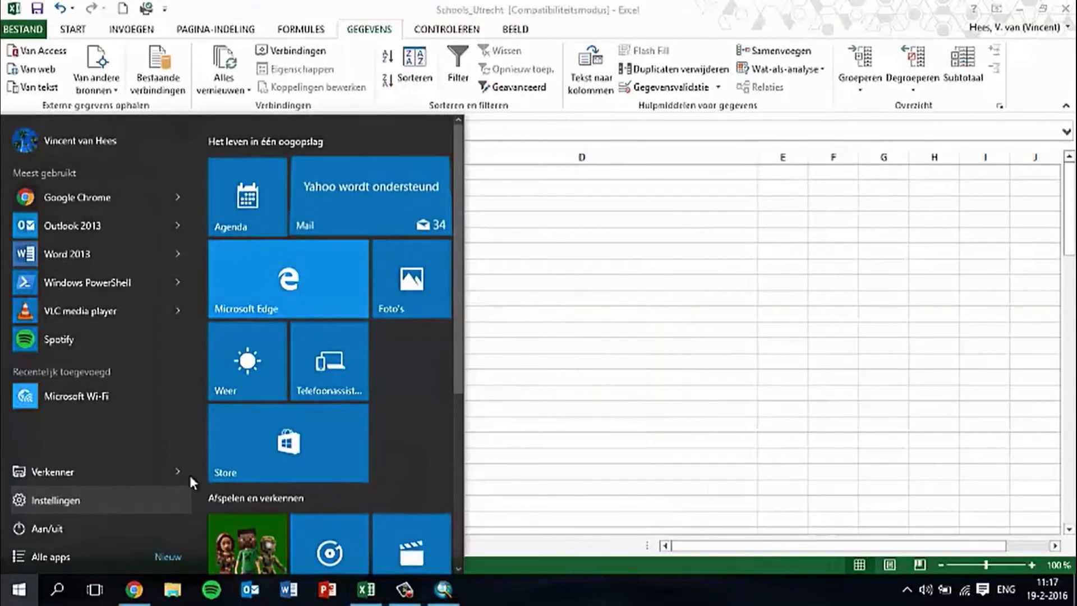
left_click(56, 500)
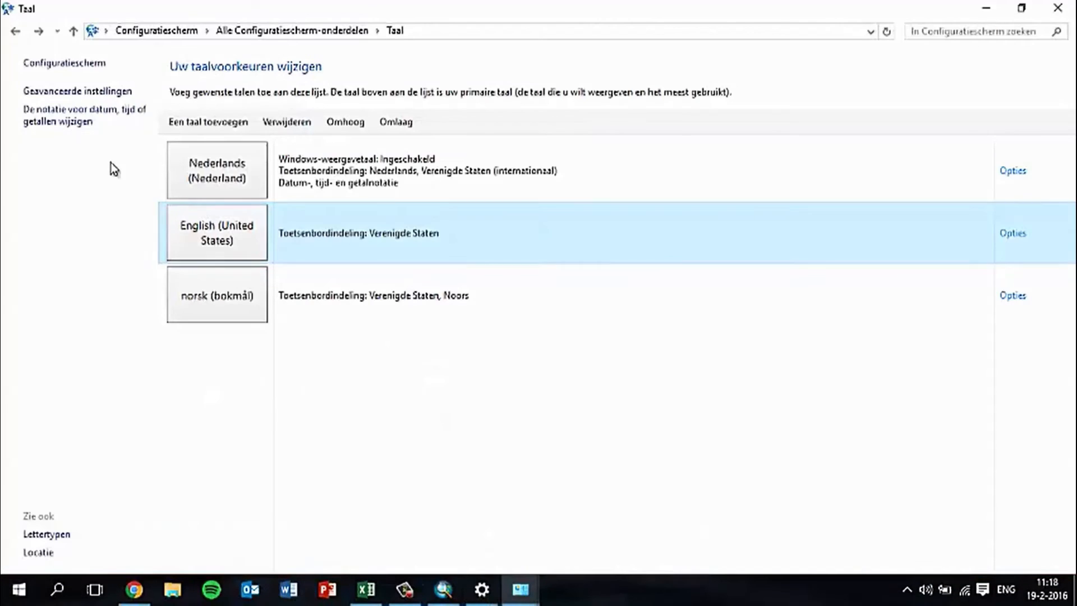
left_click(73, 120)
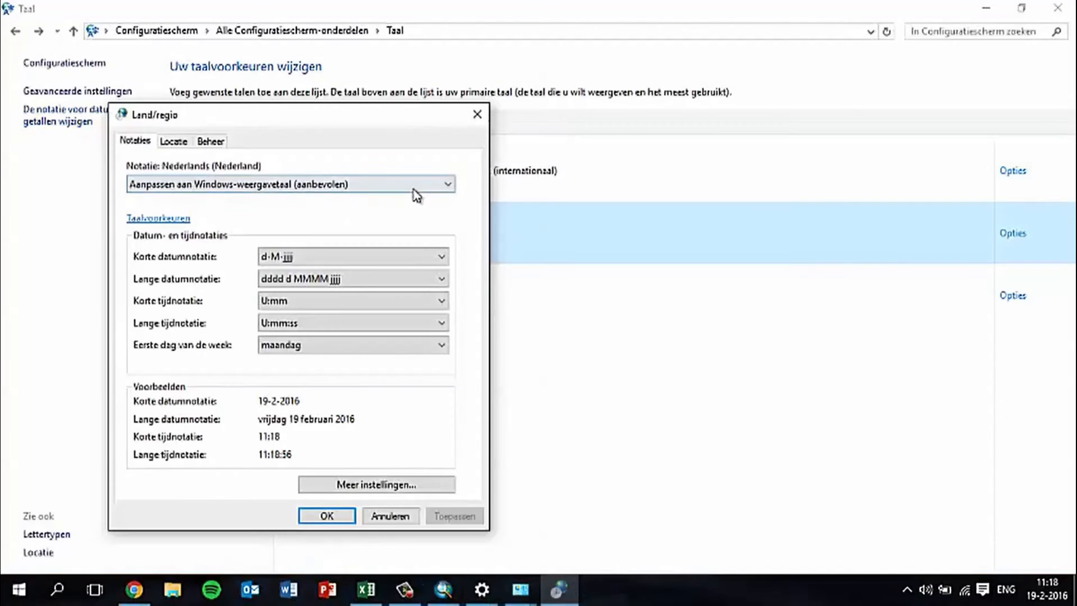
left_click(390, 485)
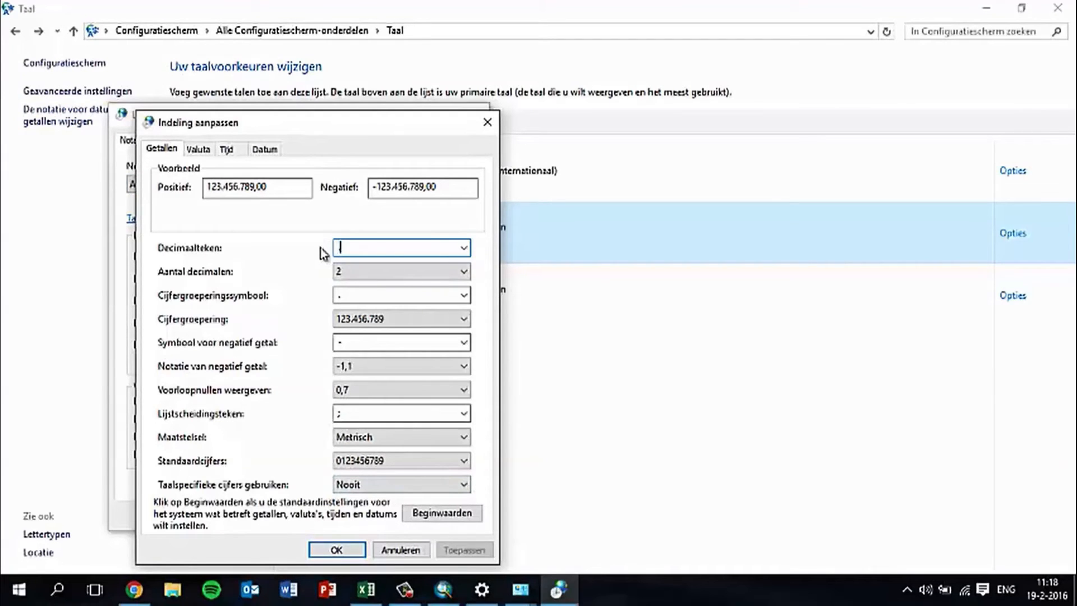
type(".")
left_click(350, 296)
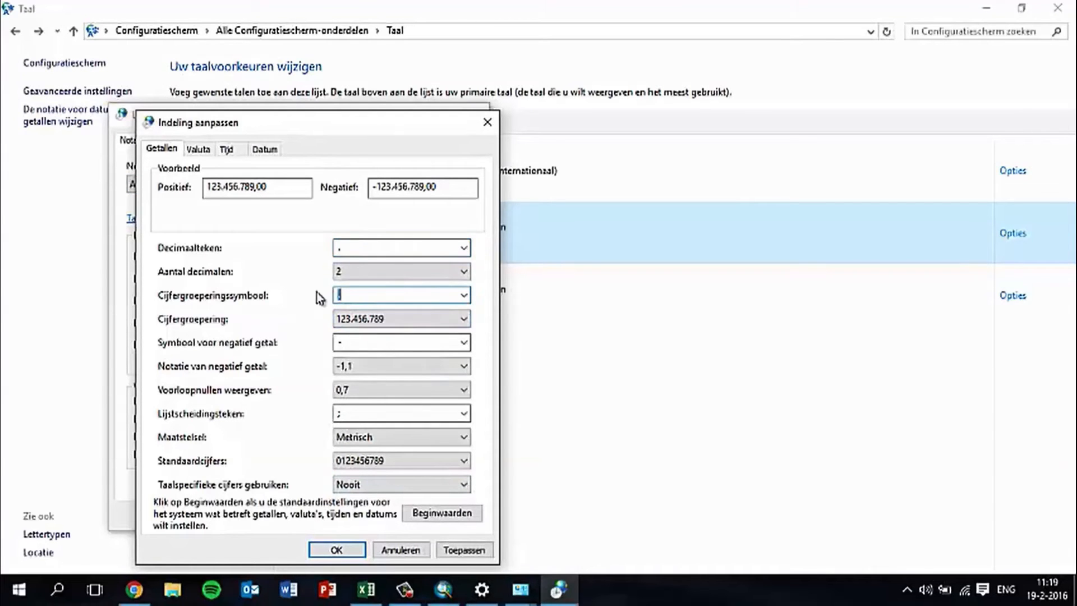
left_click(337, 549)
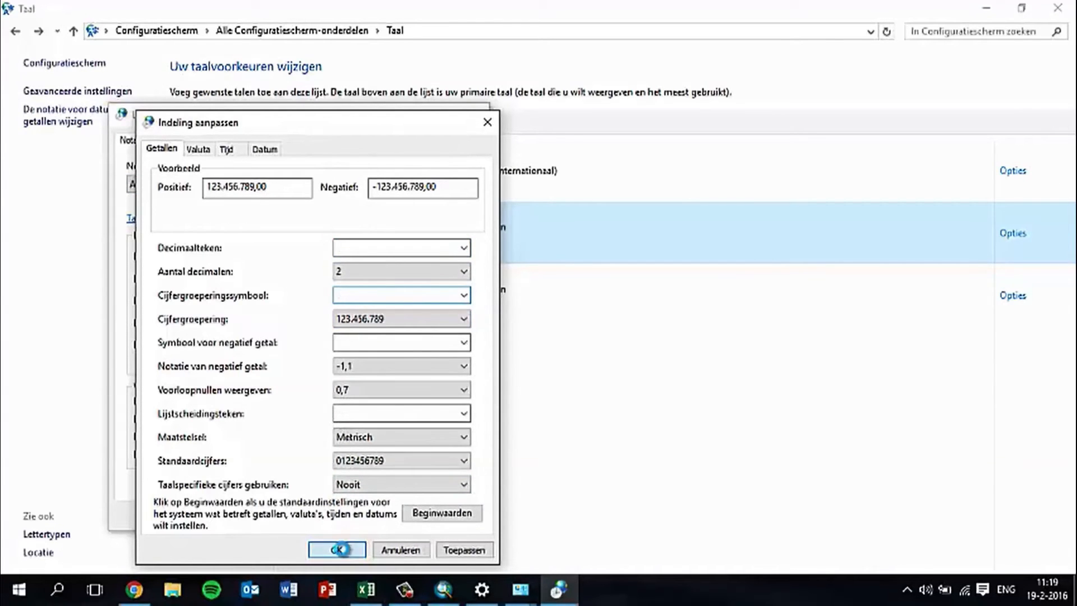
left_click(344, 513)
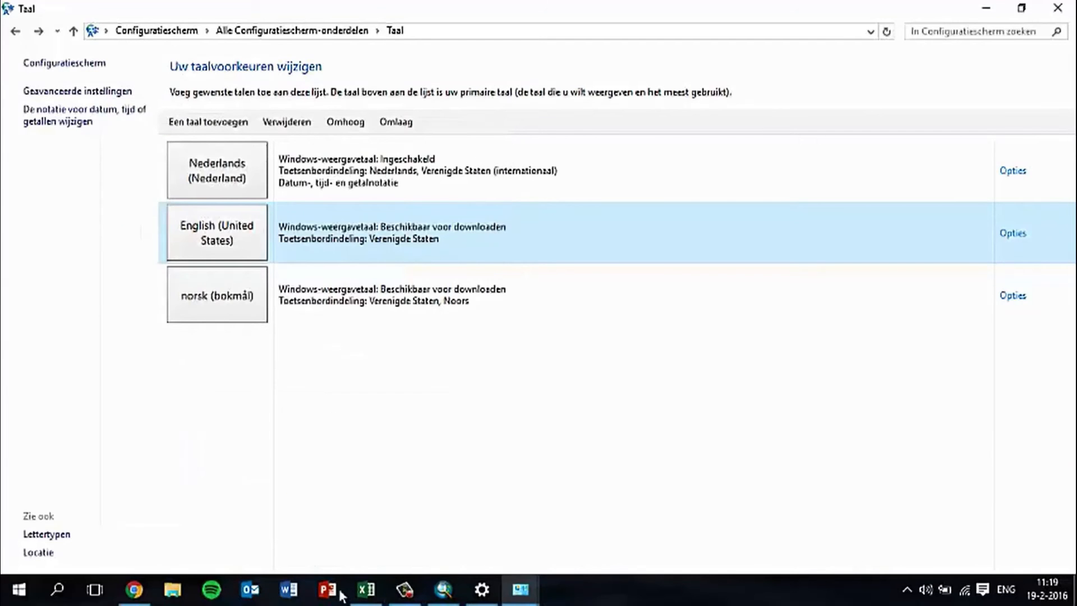
Revisit the results text in GPS Visualizer in Chrome and paste it again into Excel at cell A1 of sheet Blad3
left_click(143, 589)
left_click(230, 10)
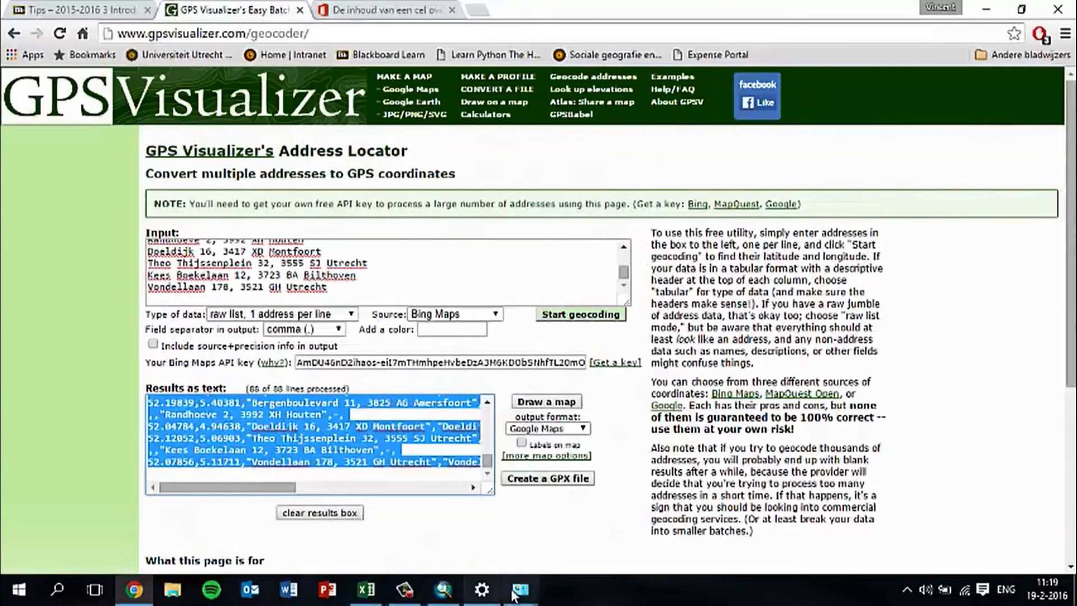
left_click(367, 598)
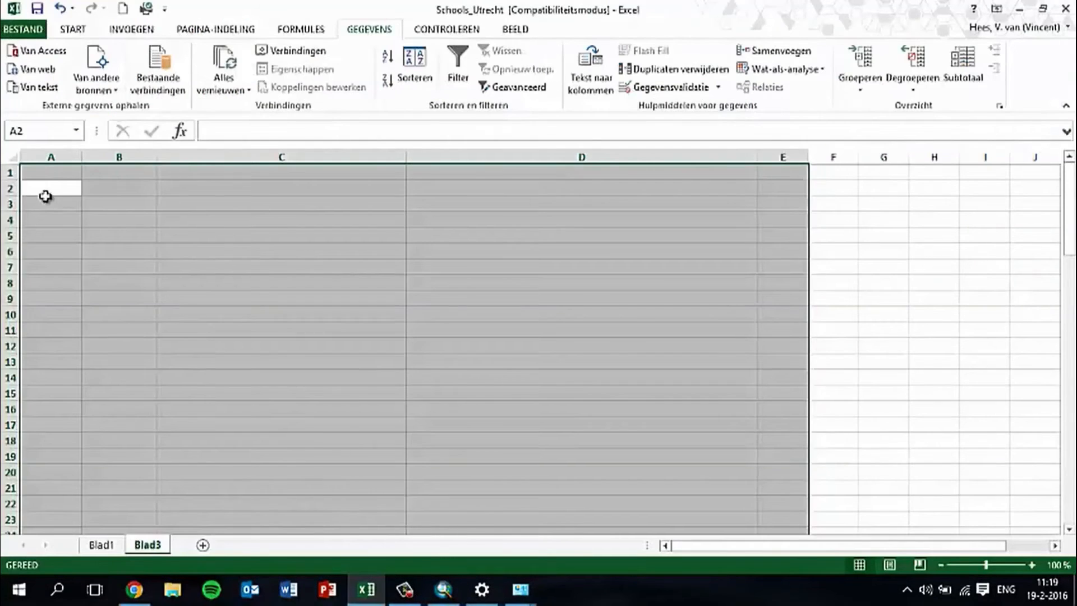
left_click(45, 174)
key("ctrl+v")
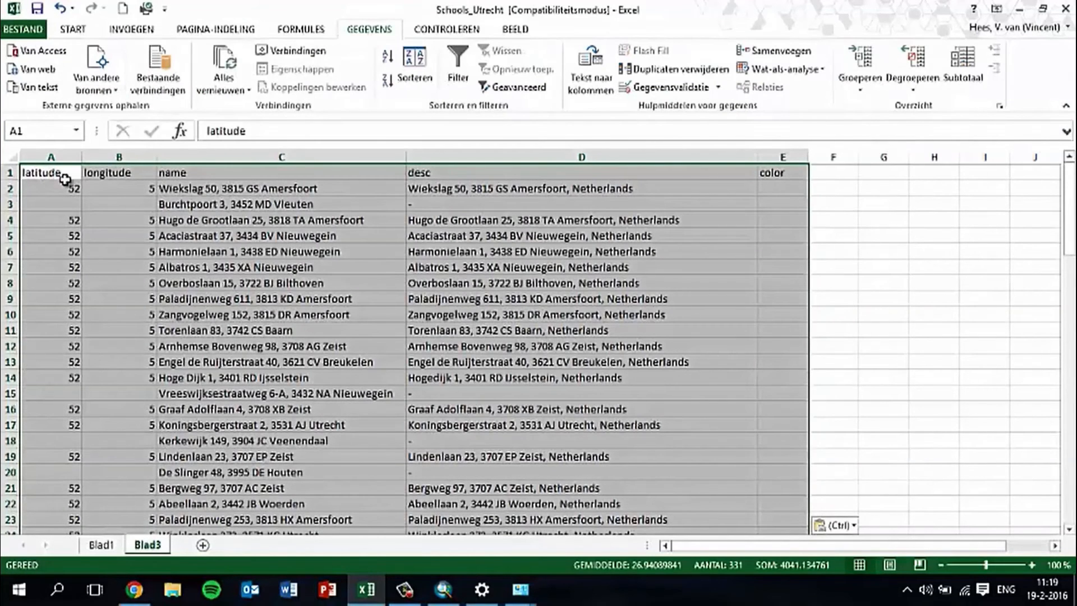
Try to change the number of decimals shown in the latitude and longitude columns together
left_click_drag(98, 150, 51, 158)
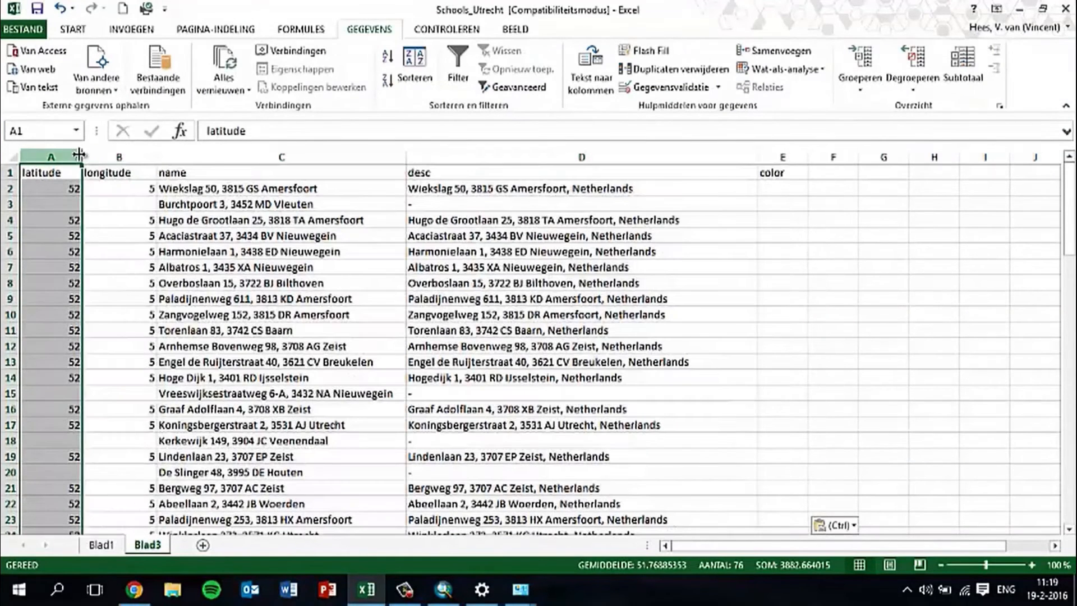
left_click(72, 29)
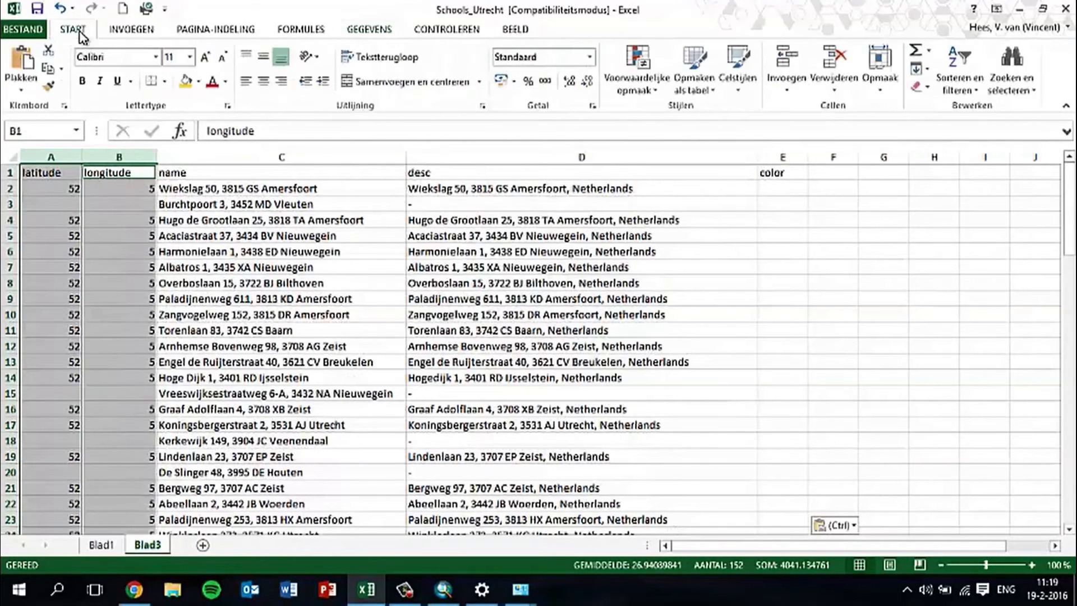
left_click(588, 83)
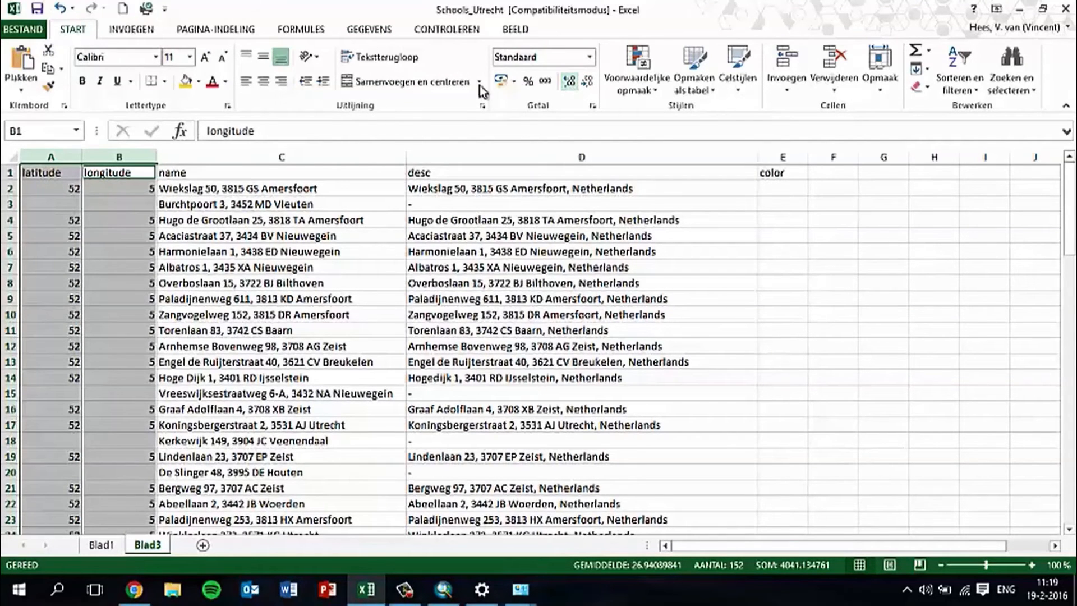
Format the latitude column as Getal with 8 decimals in the cell properties
left_click(73, 157)
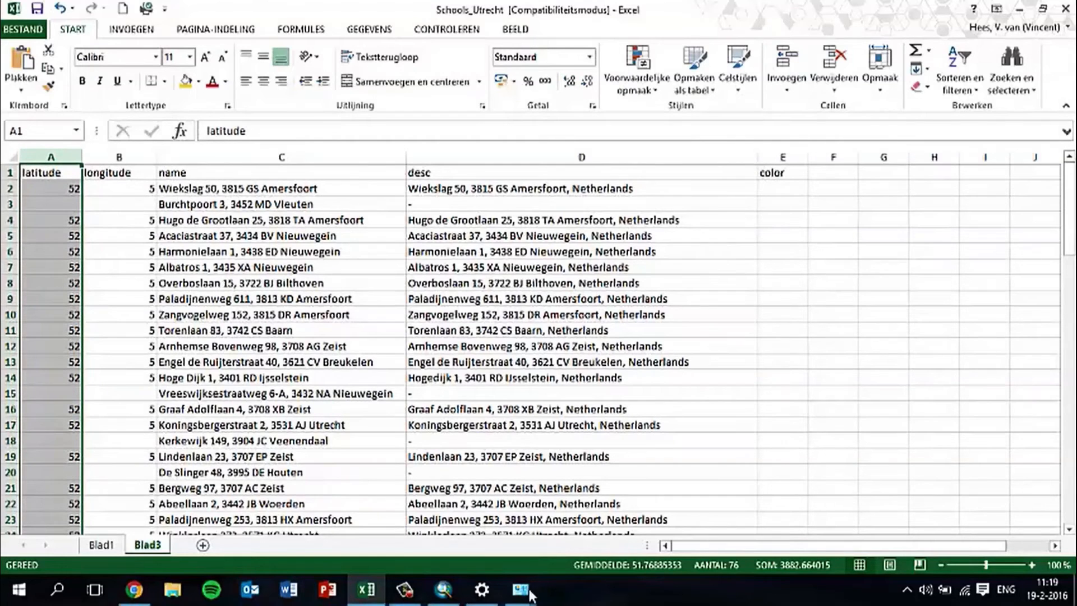
mouse_move(434, 597)
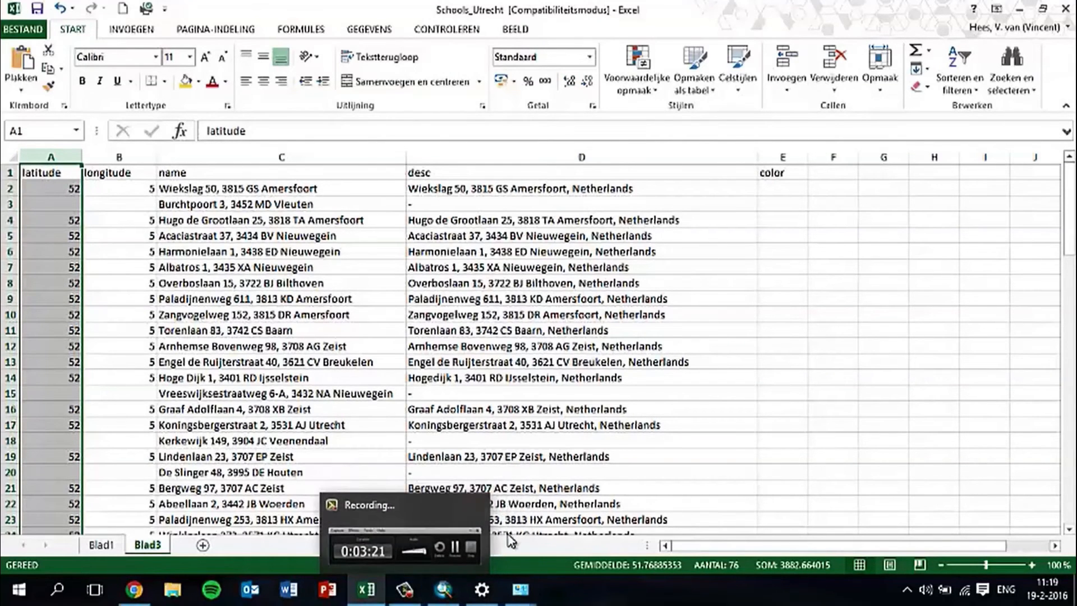
right_click(63, 156)
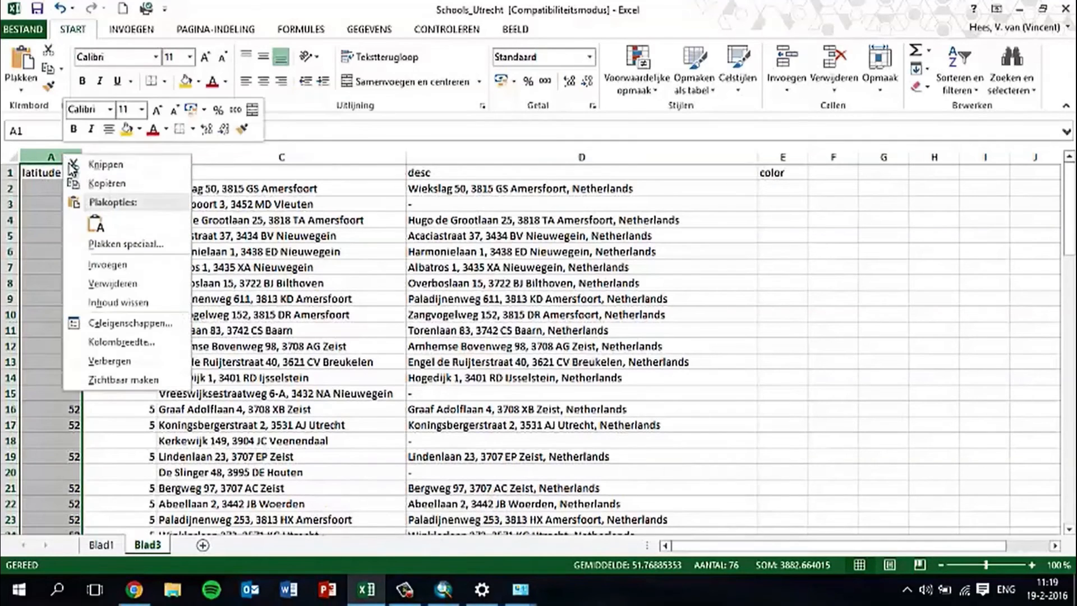
left_click(150, 323)
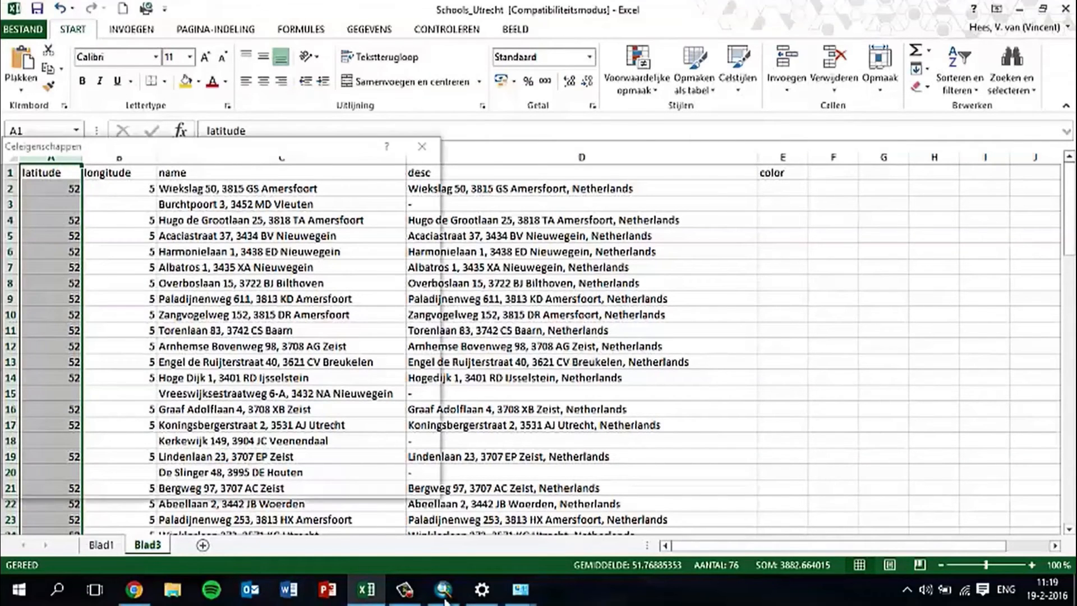
left_click(34, 217)
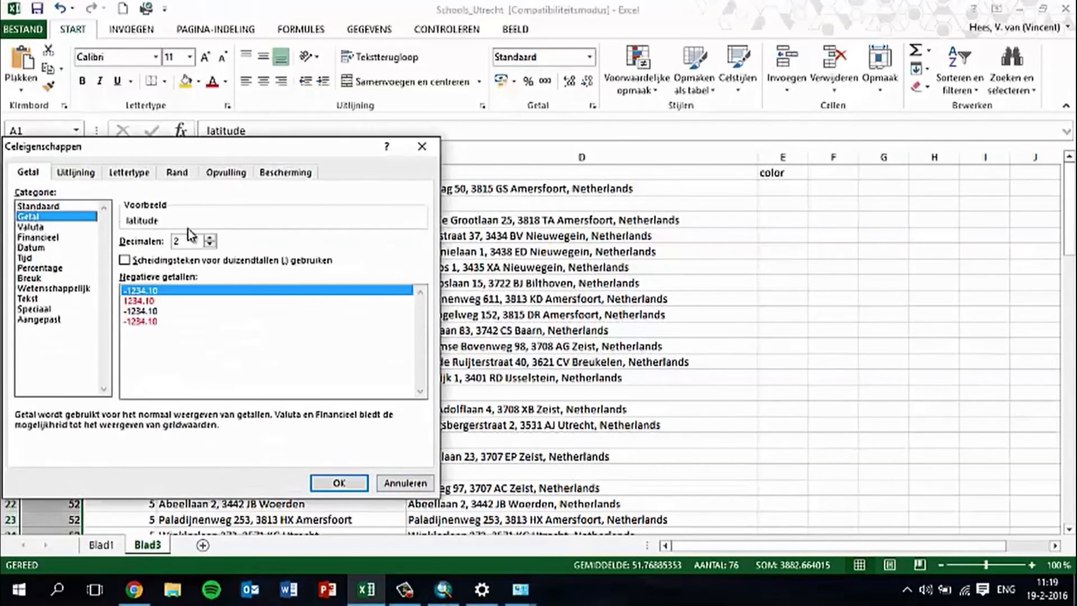
left_click(209, 238)
left_click(209, 238)
left_click(209, 238)
left_click(210, 237)
left_click(209, 238)
left_click(210, 238)
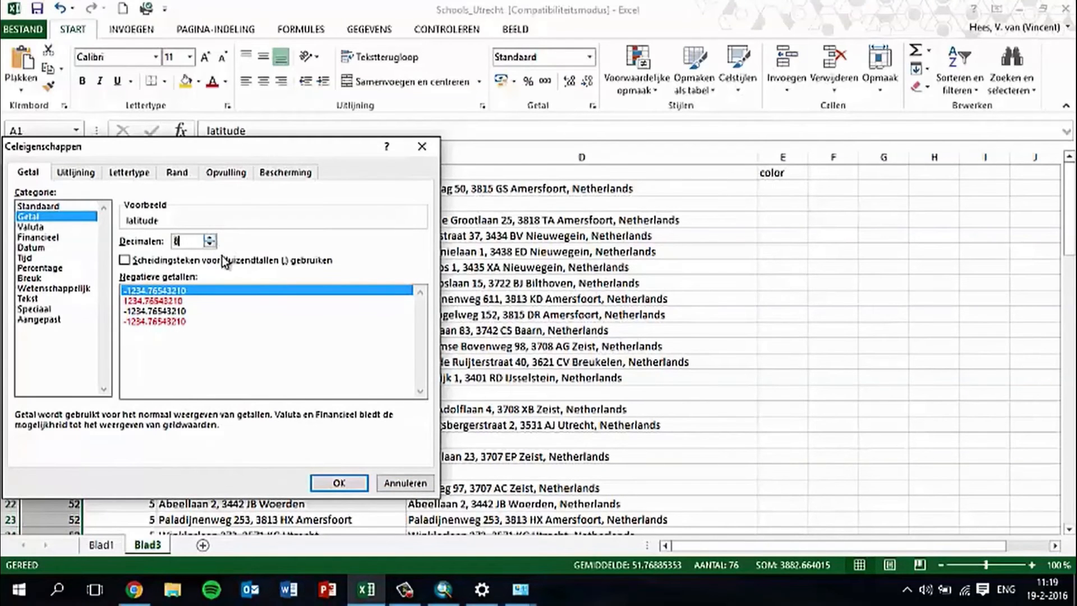
left_click(339, 483)
Reduce the latitude column to 5 decimals
left_click(168, 150)
left_click(587, 82)
left_click(587, 82)
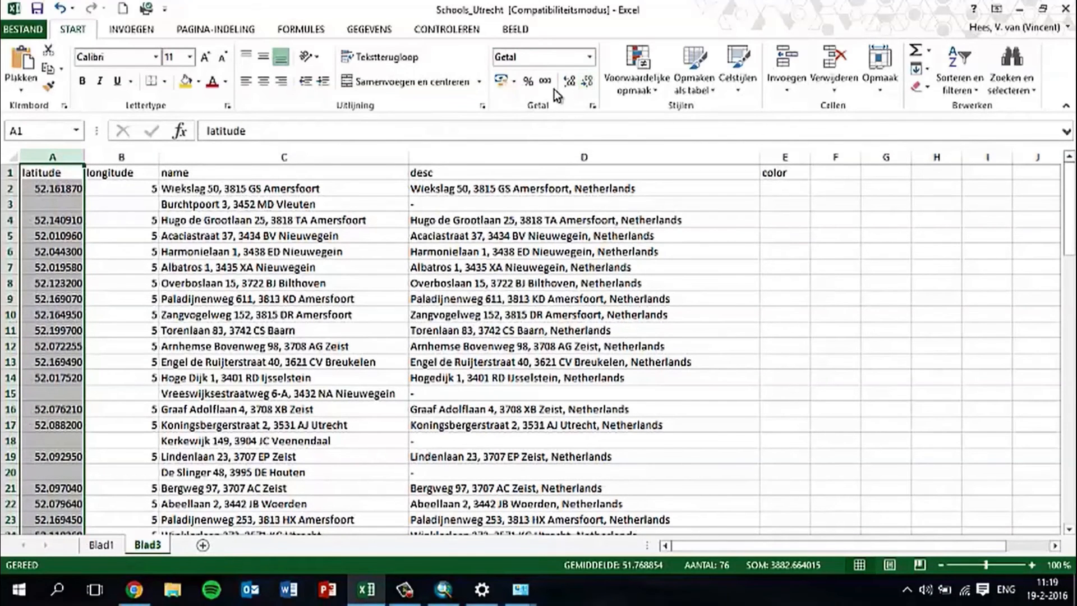
left_click(586, 82)
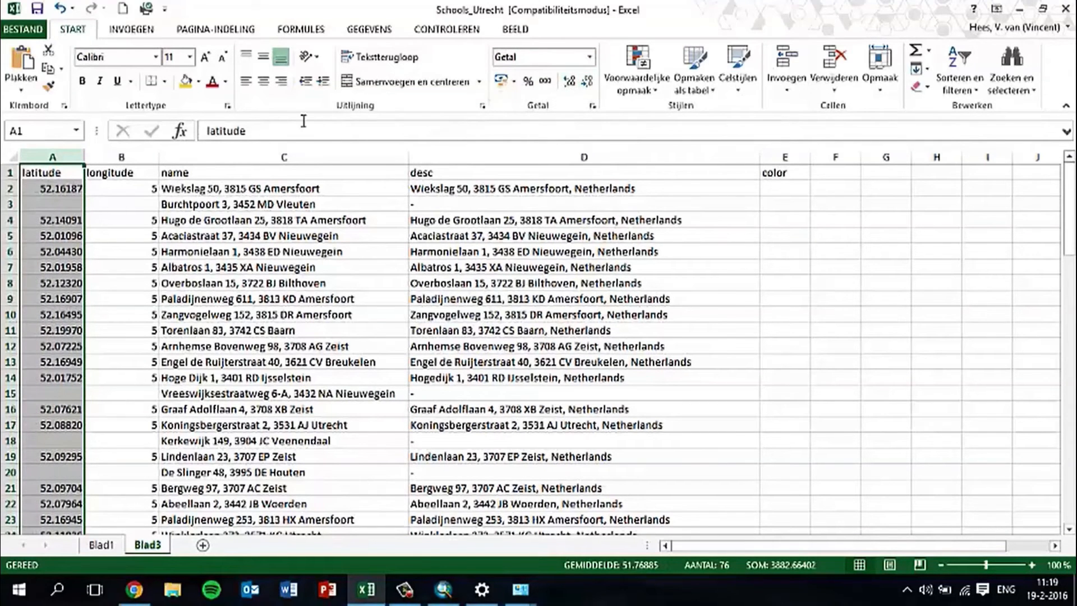
Format the longitude column as Getal and reduce it to 5 decimals
left_click(142, 156)
right_click(142, 156)
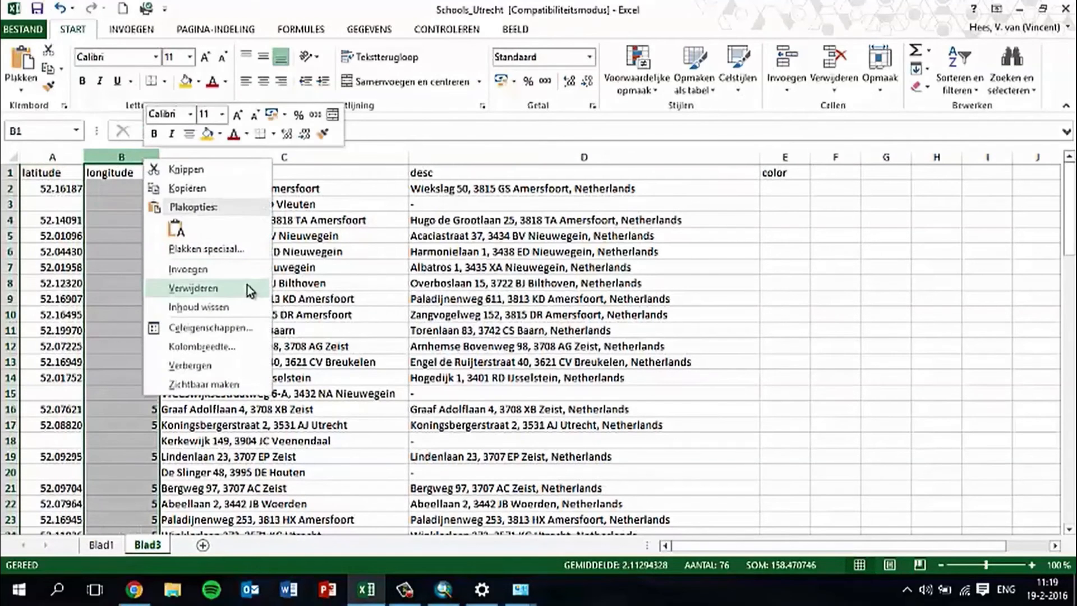
left_click(240, 331)
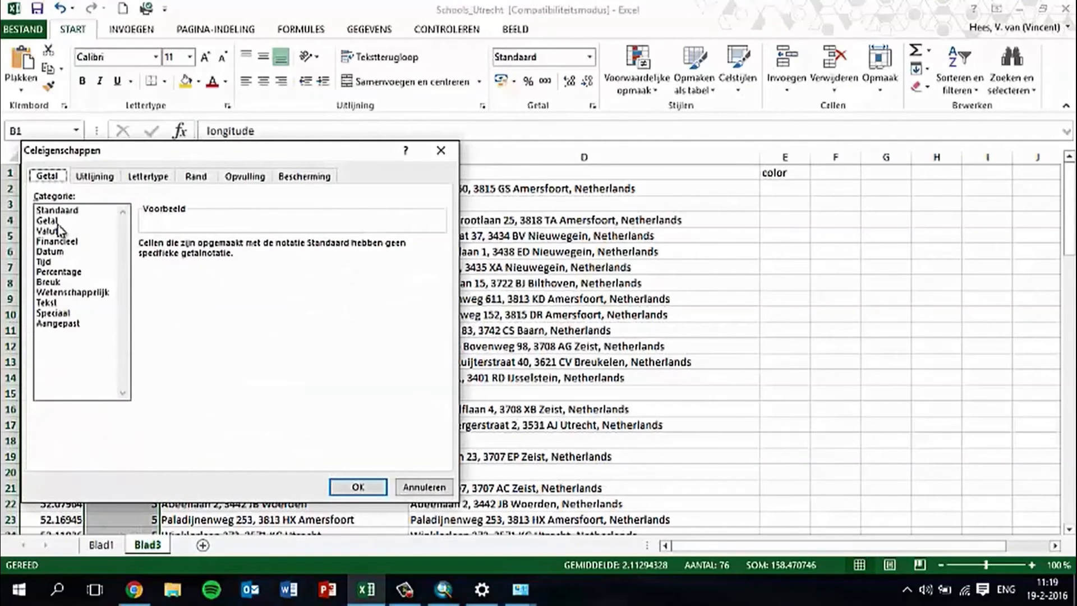
left_click(47, 221)
left_click(230, 241)
left_click(229, 242)
left_click(229, 241)
left_click(229, 241)
left_click(358, 487)
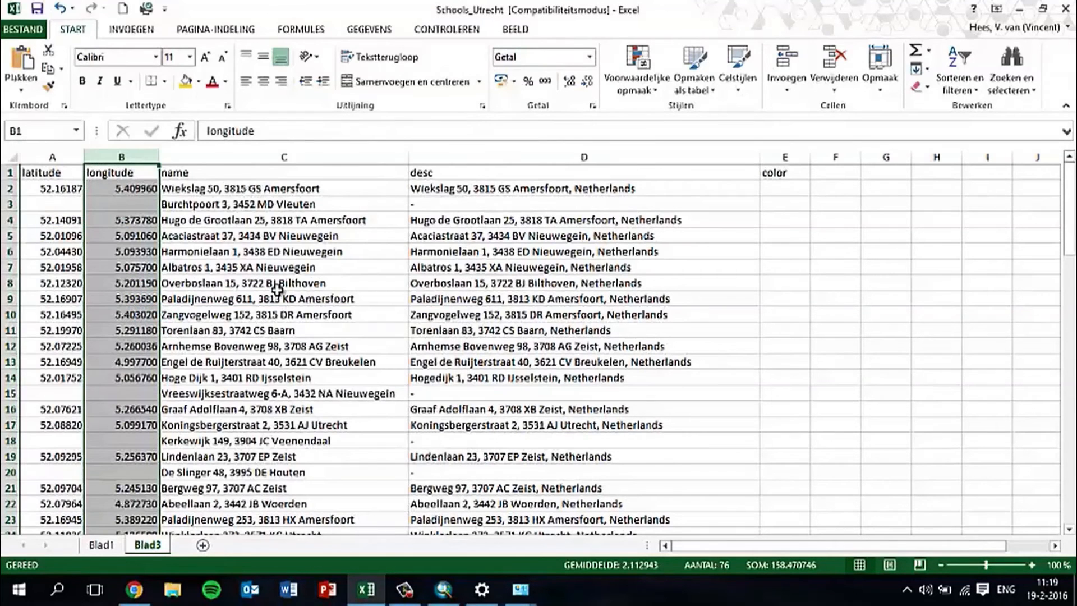
left_click(585, 83)
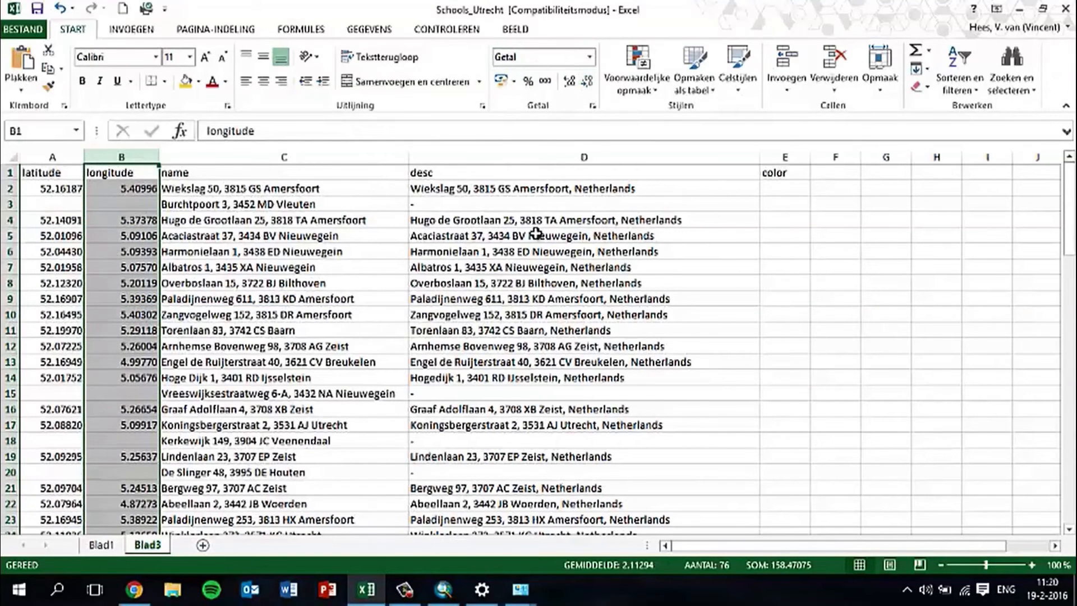
left_click(112, 328)
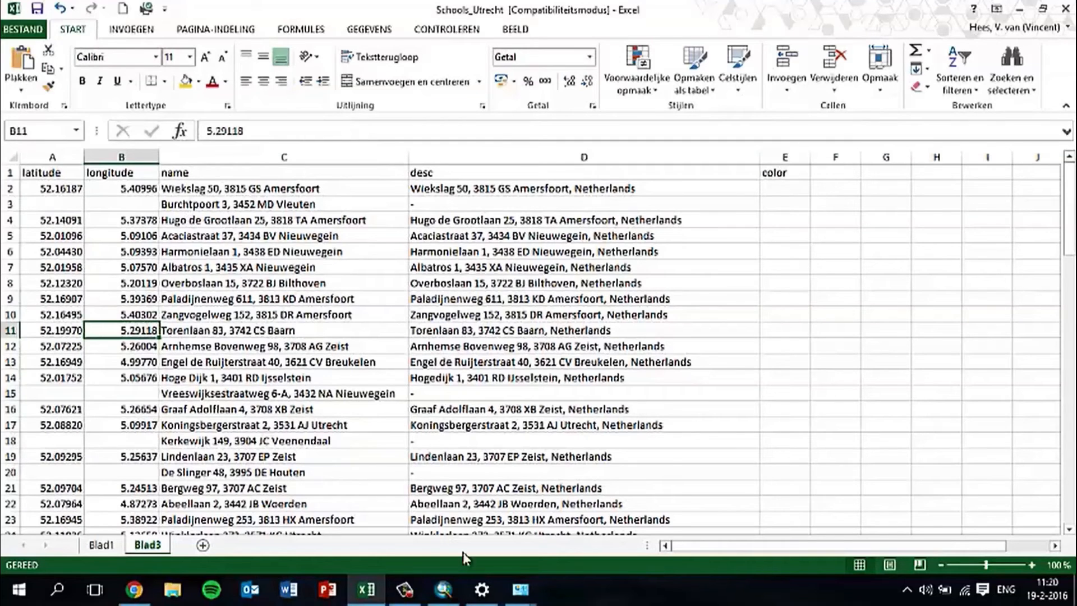
left_click(404, 589)
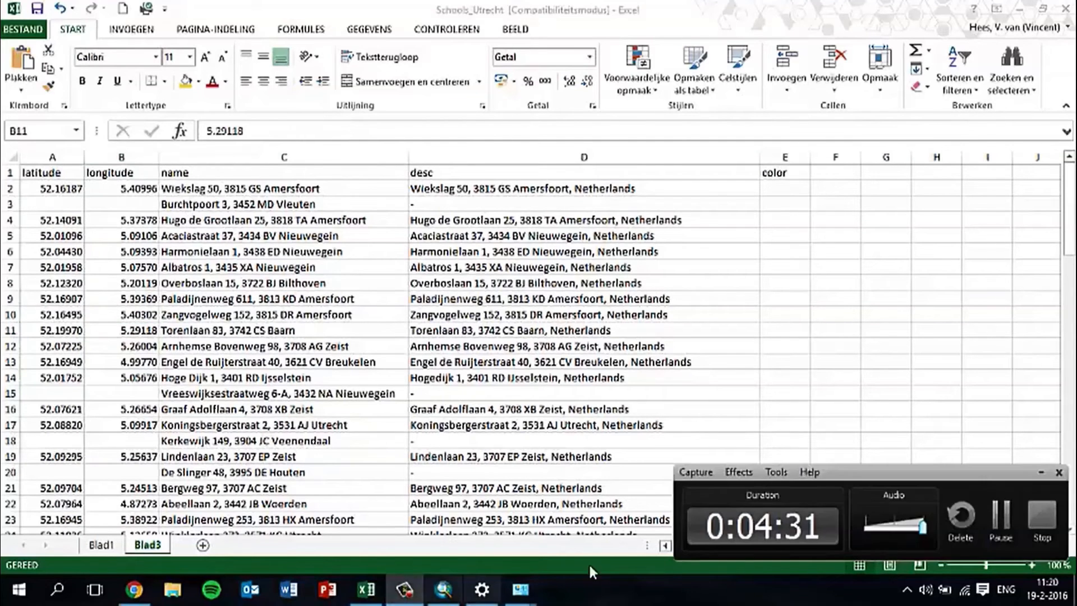
left_click(997, 522)
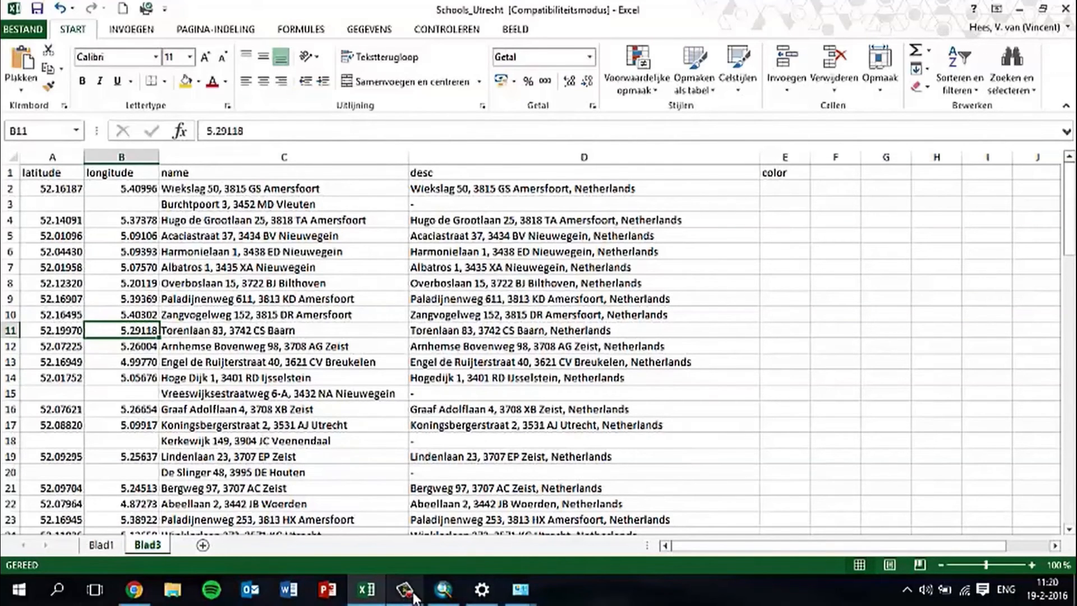
Check the latitude and longitude cells in rows 15, 3 and 20 for missing coordinates
mouse_move(407, 592)
left_click_drag(30, 396, 108, 394)
left_click(46, 207)
left_click_drag(46, 207, 109, 205)
left_click_drag(58, 475, 124, 474)
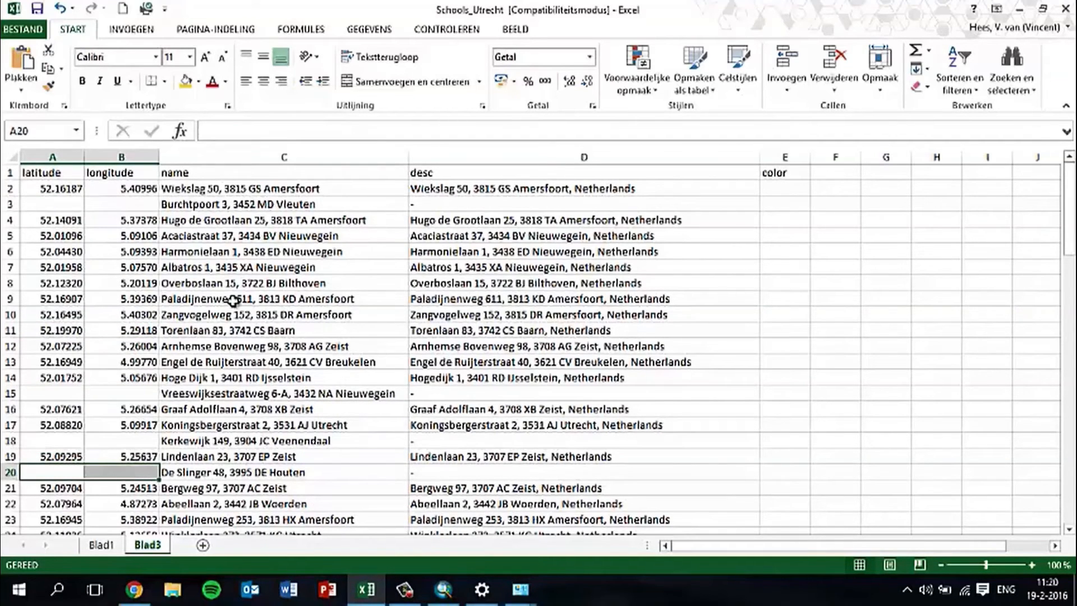
Copy the row 3 address, switch to GPS Visualizer in Chrome, and clear its old input and results text
left_click(190, 204)
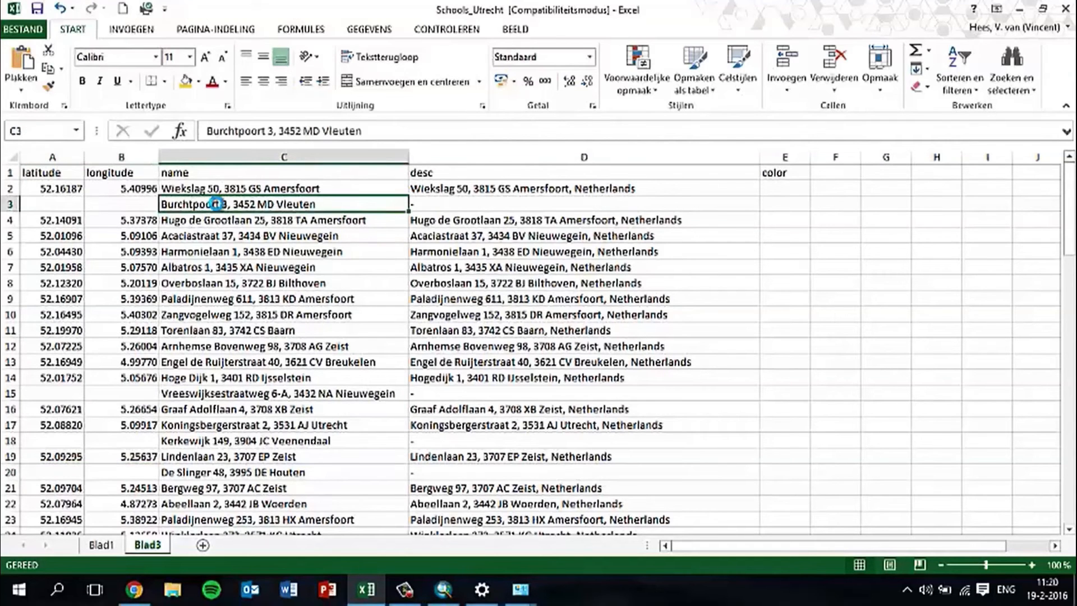
key("ctrl+c")
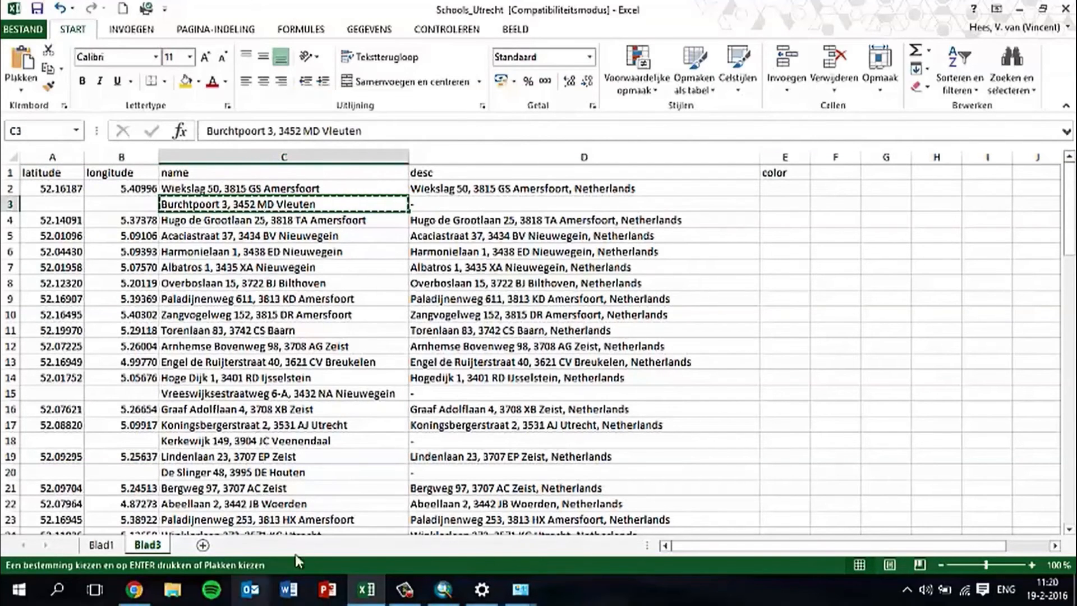
left_click(134, 589)
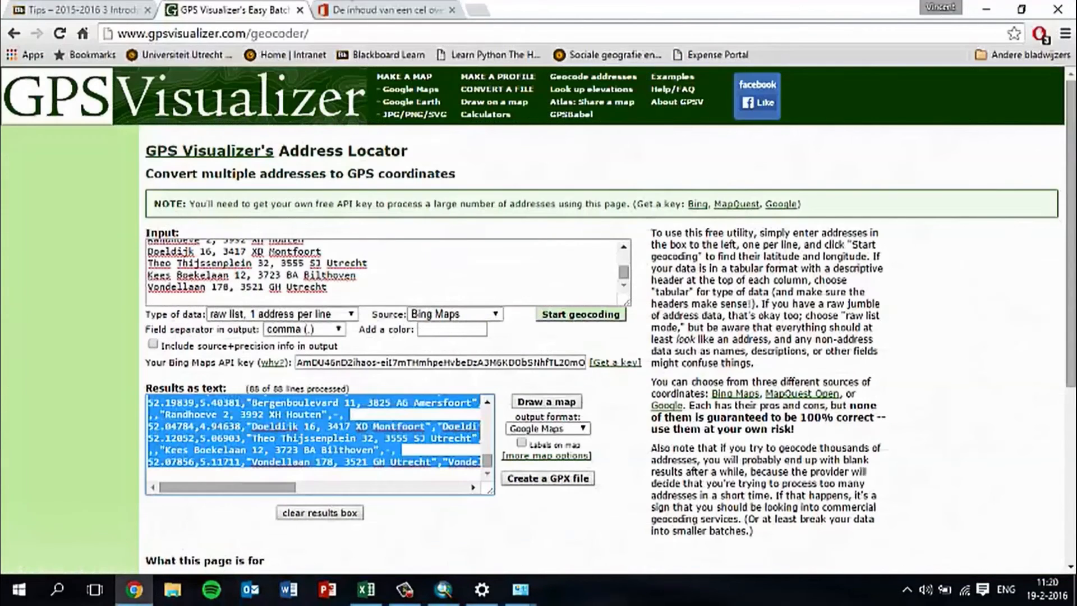
left_click(305, 275)
key("ctrl+a")
key("Delete")
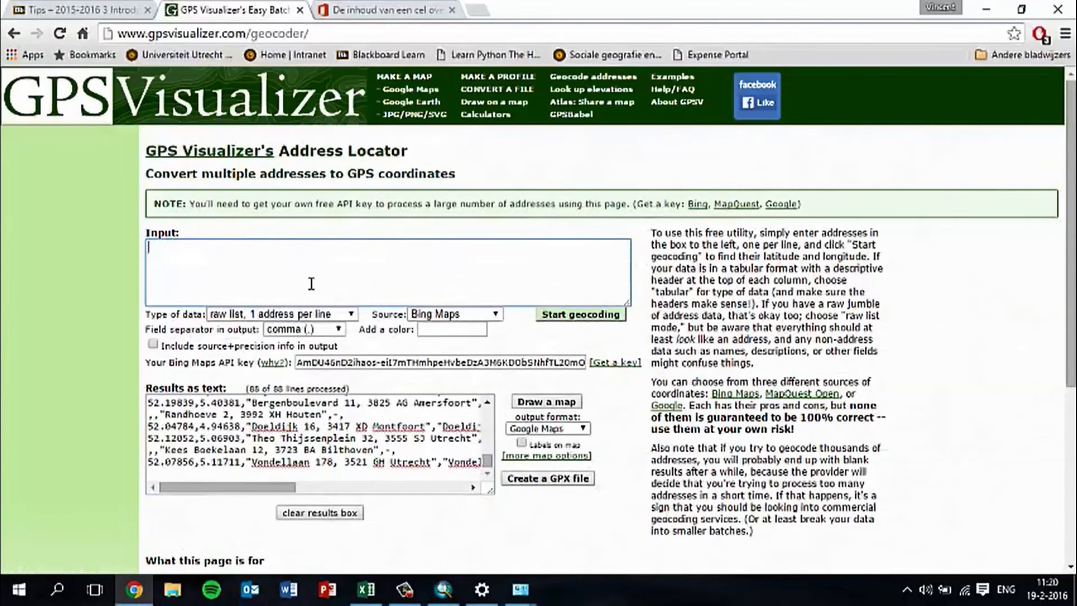
left_click(249, 441)
key("ctrl+a")
key("Delete")
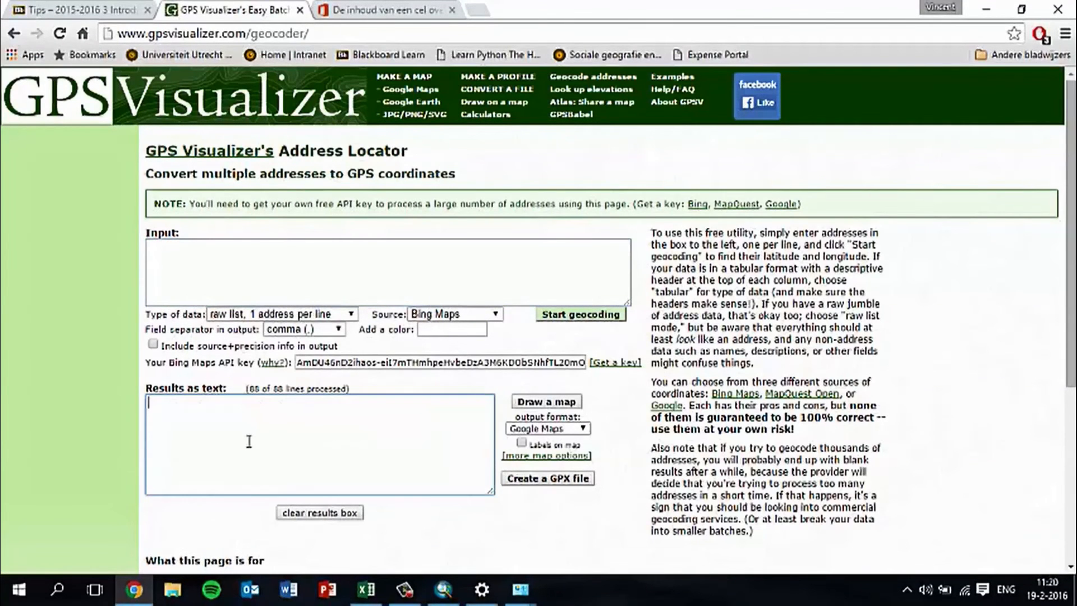
key("ctrl+v")
key("ctrl+a")
key("Delete")
Enter the copied address as geocoder input, append ", Netherlands" to it, and run the geocoding
left_click(197, 255)
key("ctrl+v")
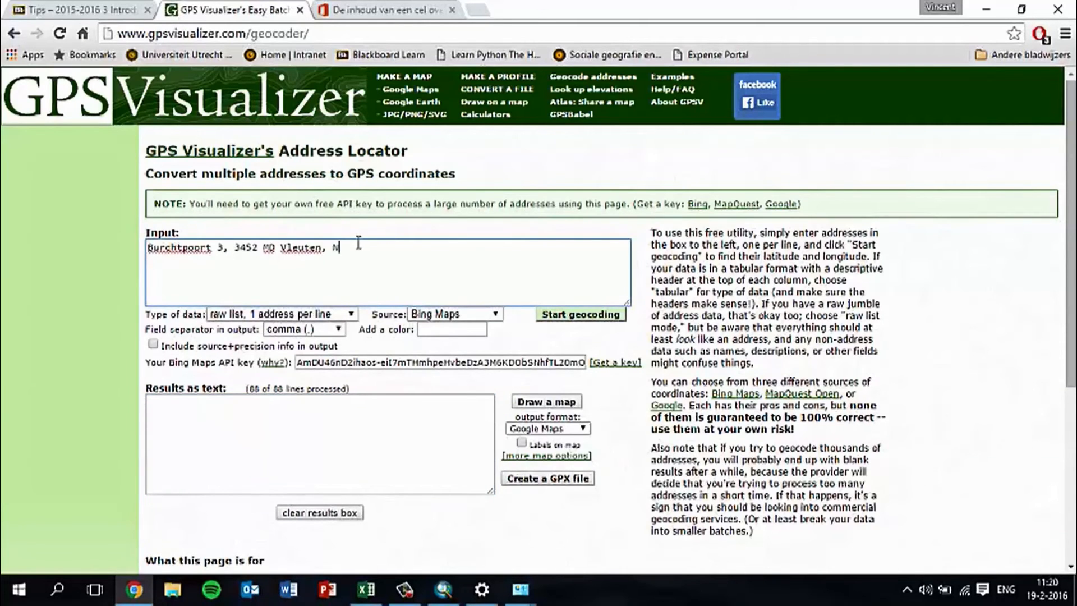
type(", Netherlands")
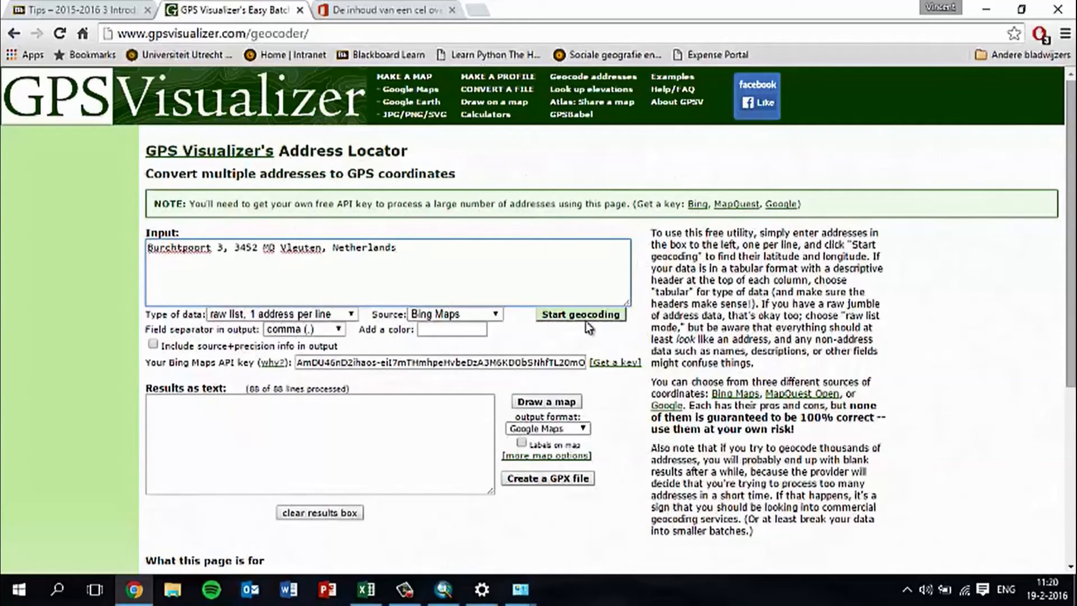
left_click(617, 317)
Cut the resulting latitude and longitude pair and paste it into row 3 of the Excel sheet
left_click(233, 426)
left_click_drag(240, 426, 162, 421)
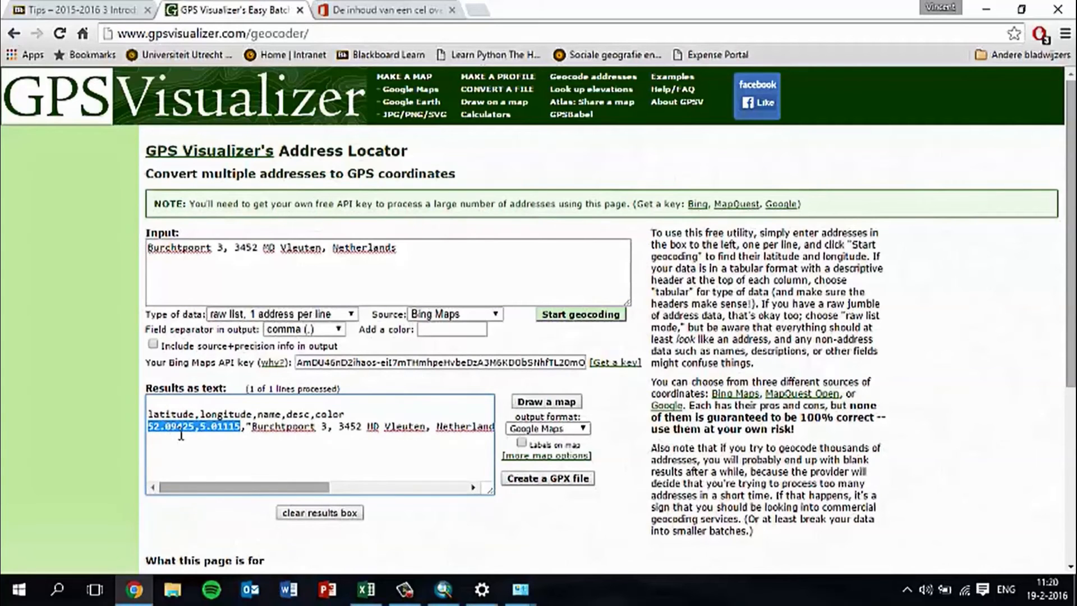
key("ctrl+x")
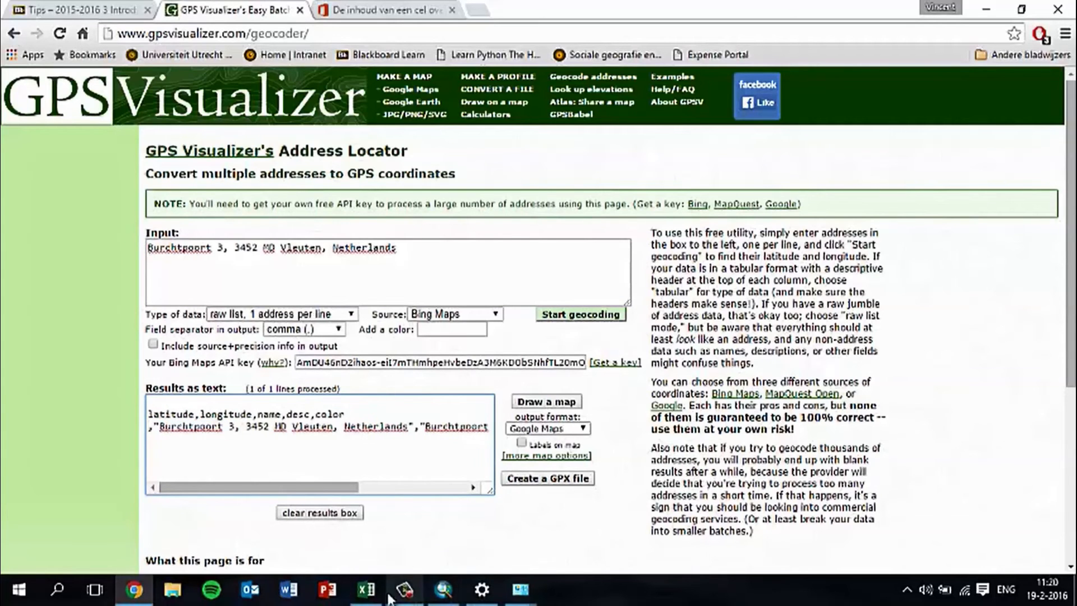
left_click(368, 589)
left_click(52, 208)
key("ctrl+v")
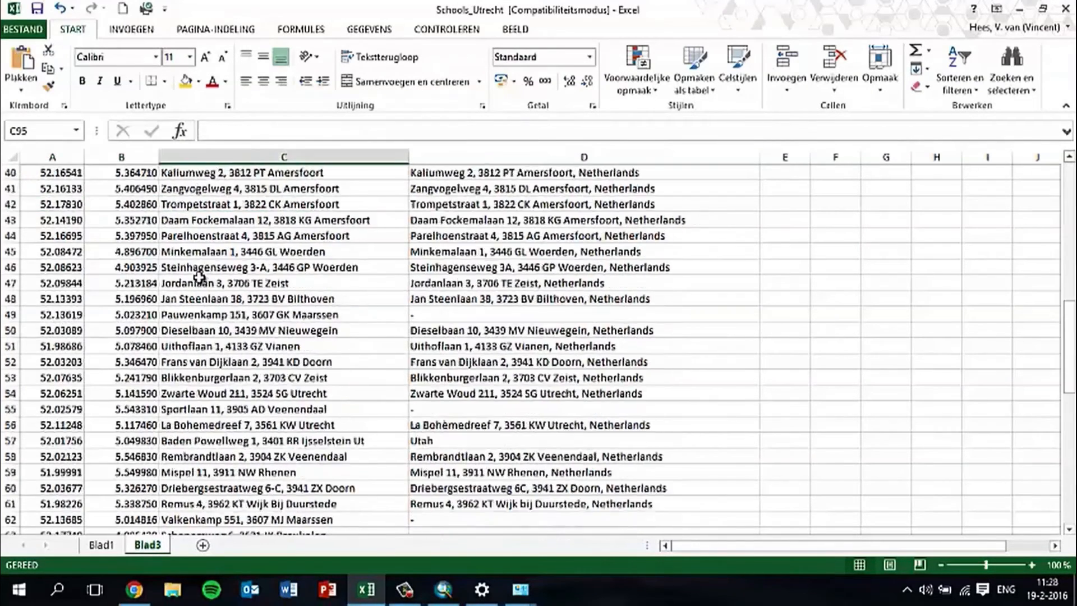
Copy the full latitude and longitude columns on Blad3, from the header row through row 89
scroll(154, 301, "down", 5)
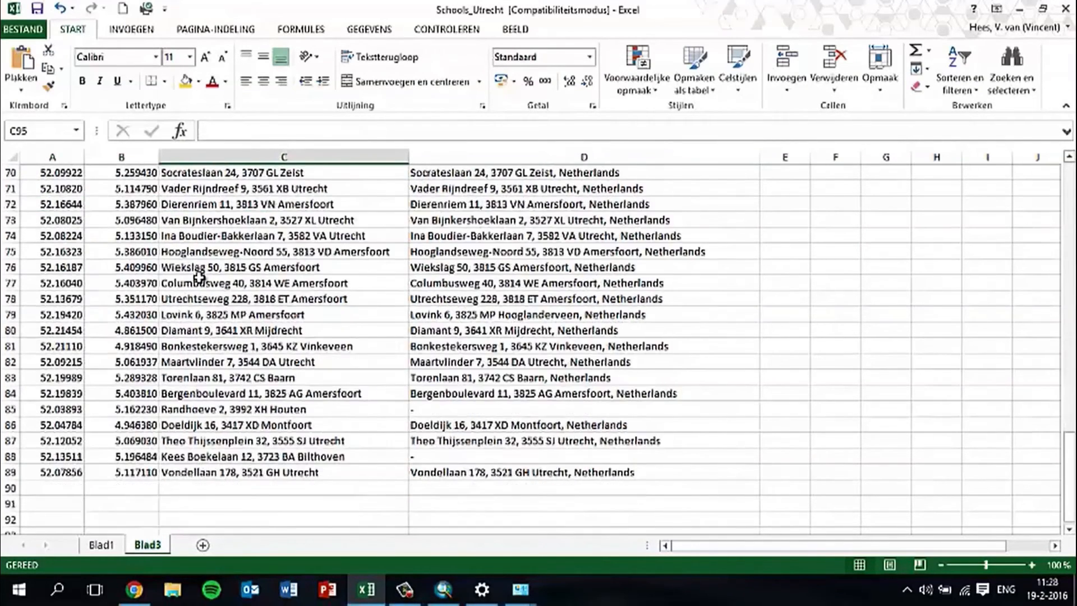
scroll(154, 301, "up", 4)
left_click_drag(143, 428, 54, 173)
right_click(54, 173)
left_click(106, 203)
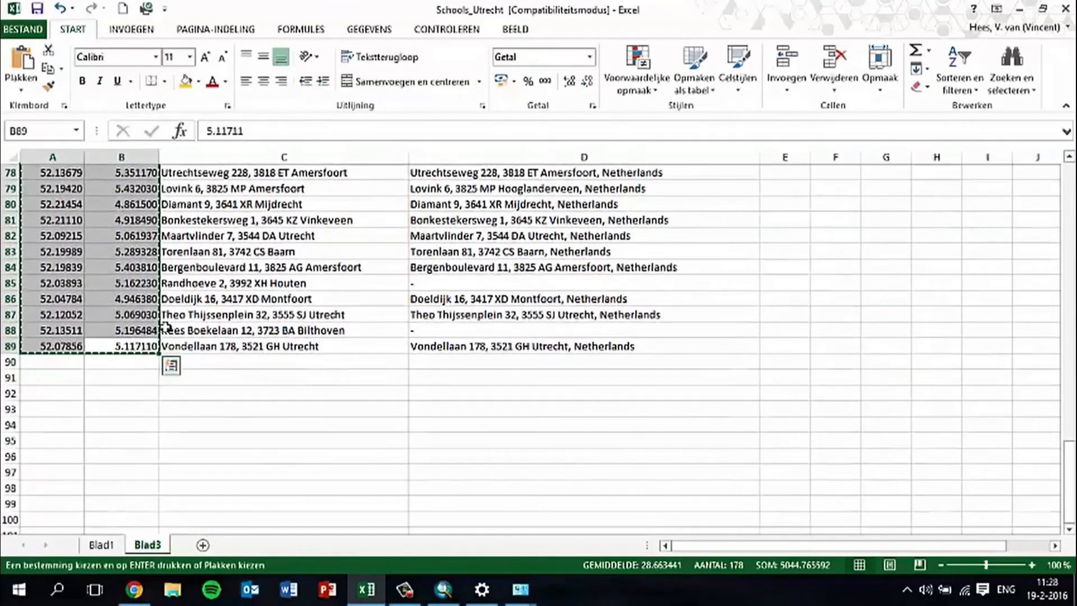
Insert the copied coordinate columns on Blad1 before the address column, moving the existing cells to the right
left_click(101, 544)
scroll(349, 247, "up", 3)
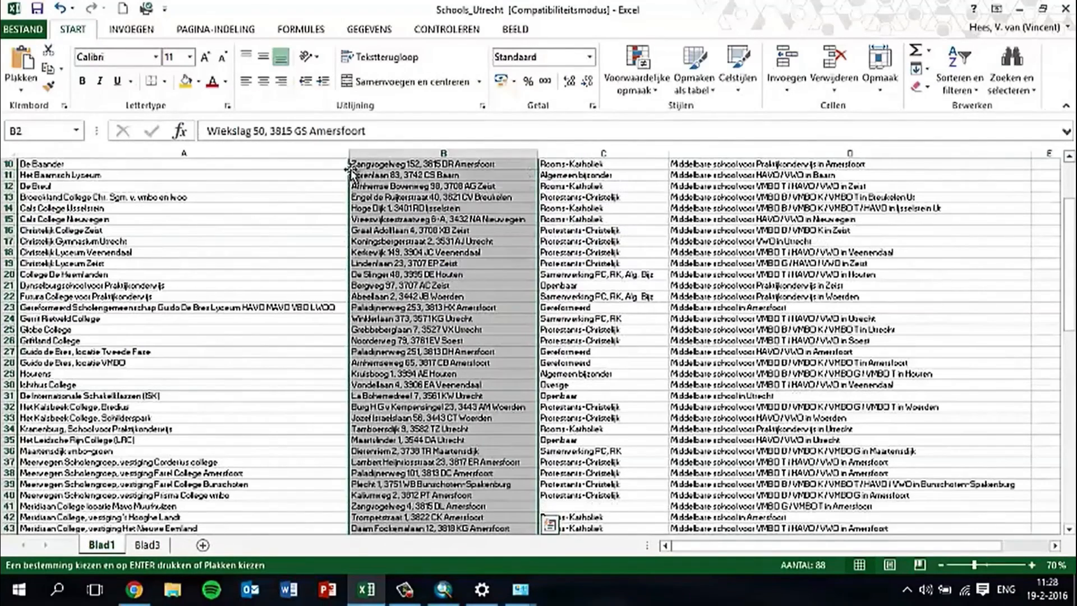
left_click(360, 152)
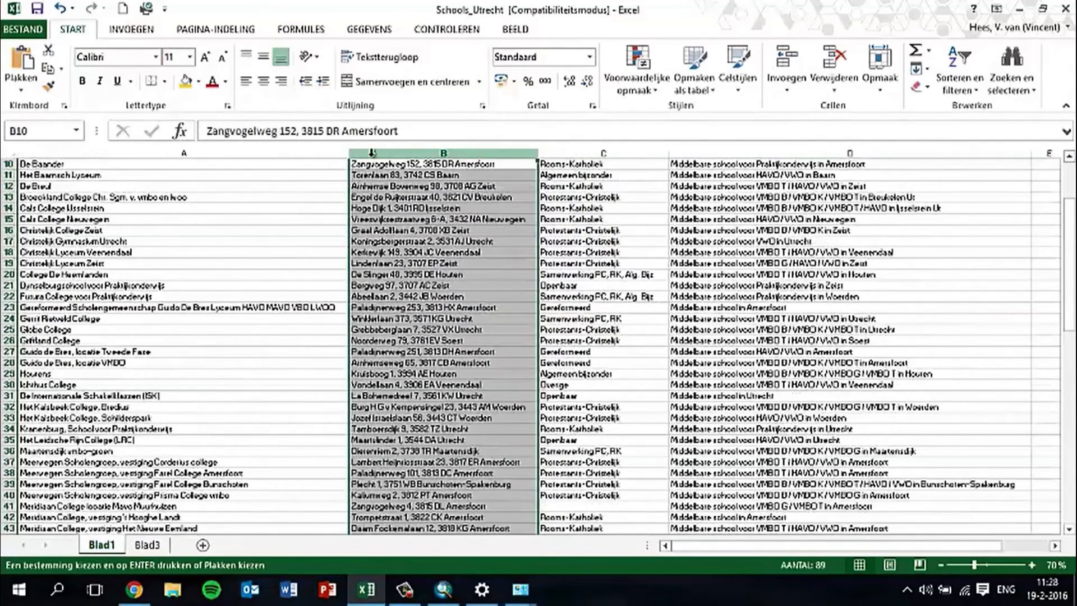
right_click(372, 152)
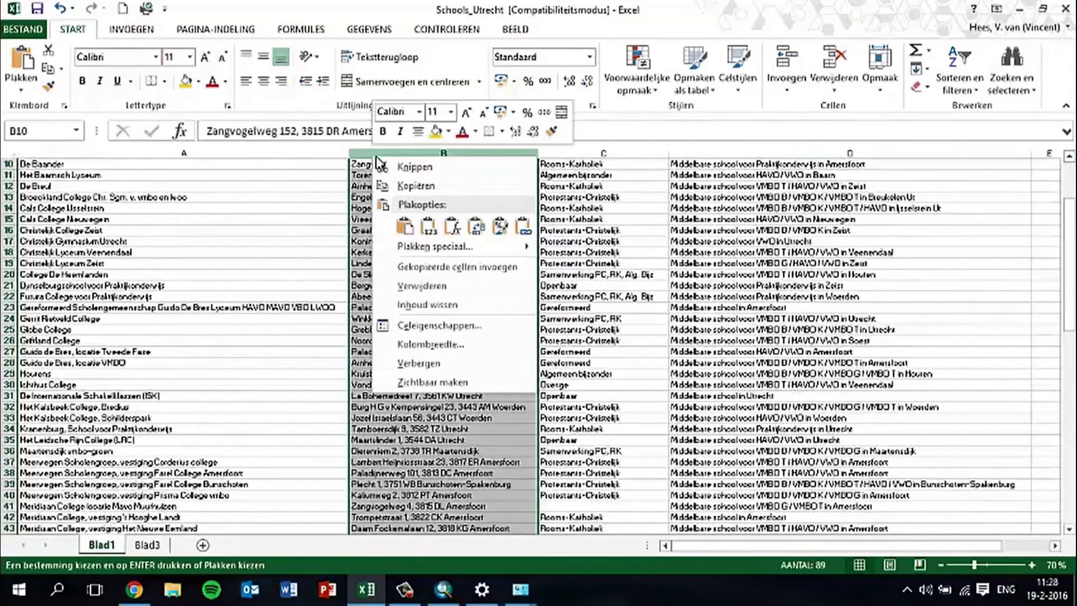
left_click(520, 268)
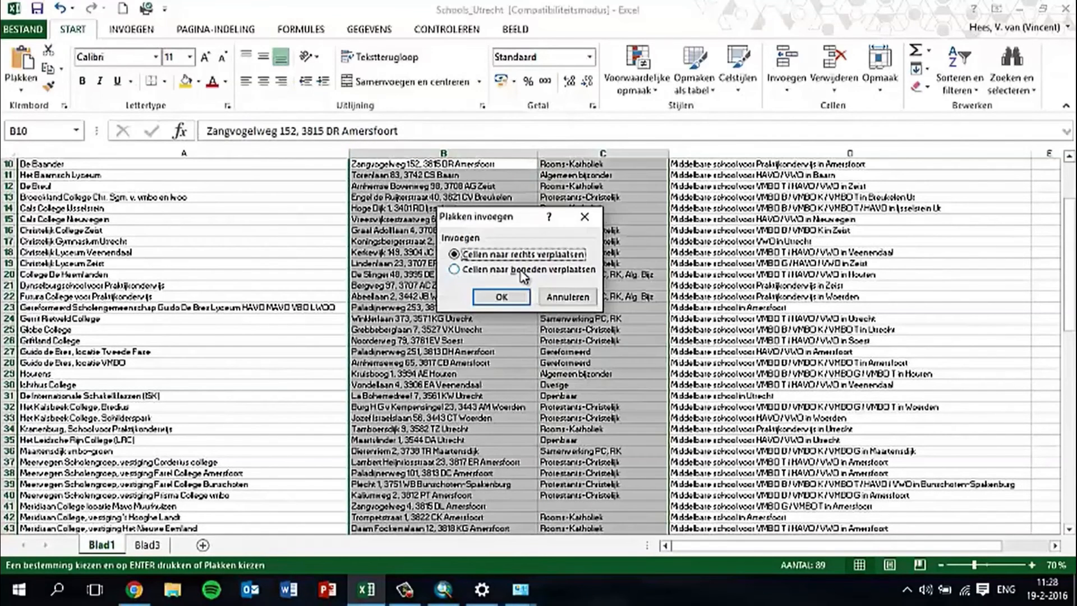
left_click(502, 297)
scroll(512, 301, "up", 3)
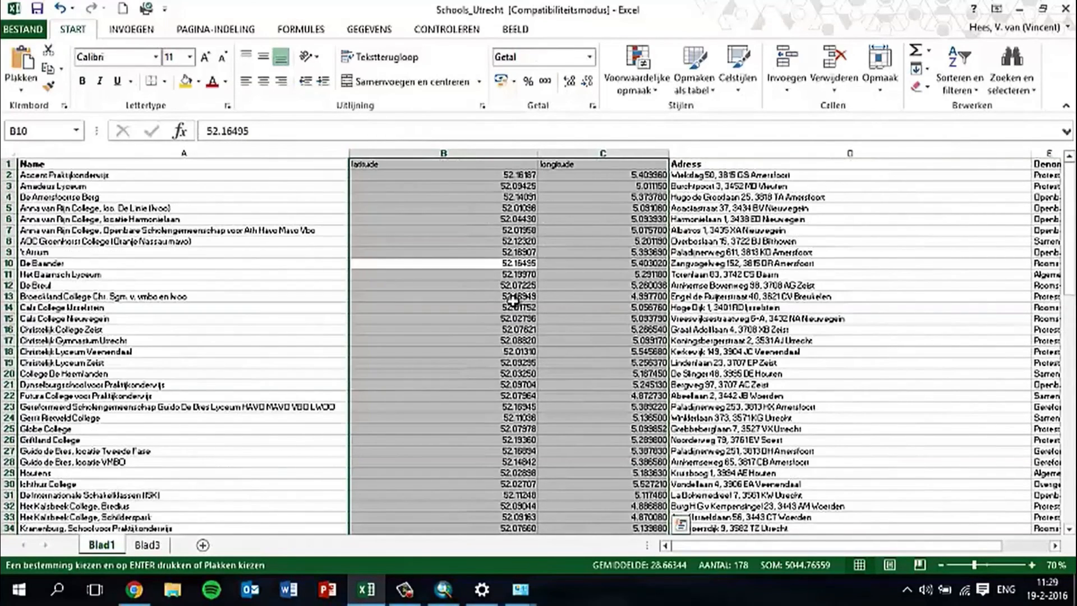
Fit the widths of the latitude and longitude columns on Blad1 to their contents and make both headers bold
double_click(538, 152)
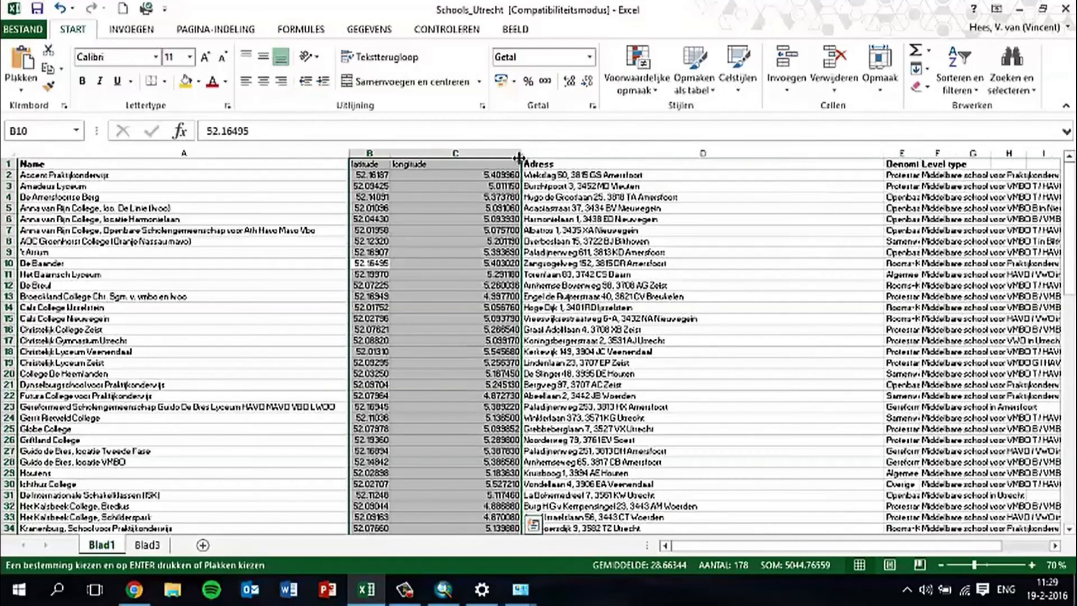
double_click(518, 154)
left_click_drag(363, 168, 412, 165)
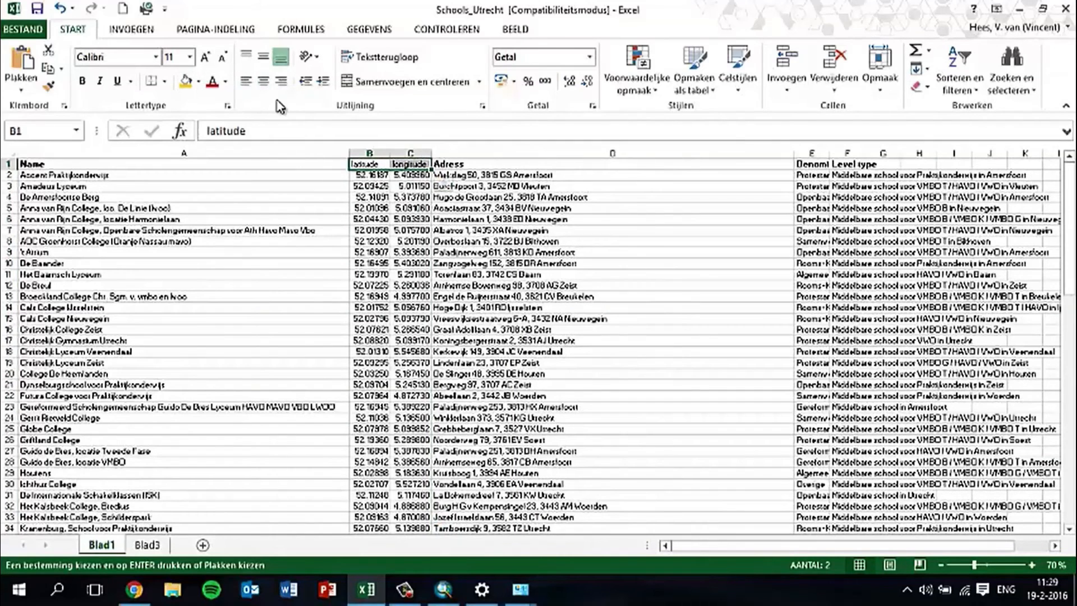
key("ctrl+b")
left_click(388, 156)
double_click(431, 156)
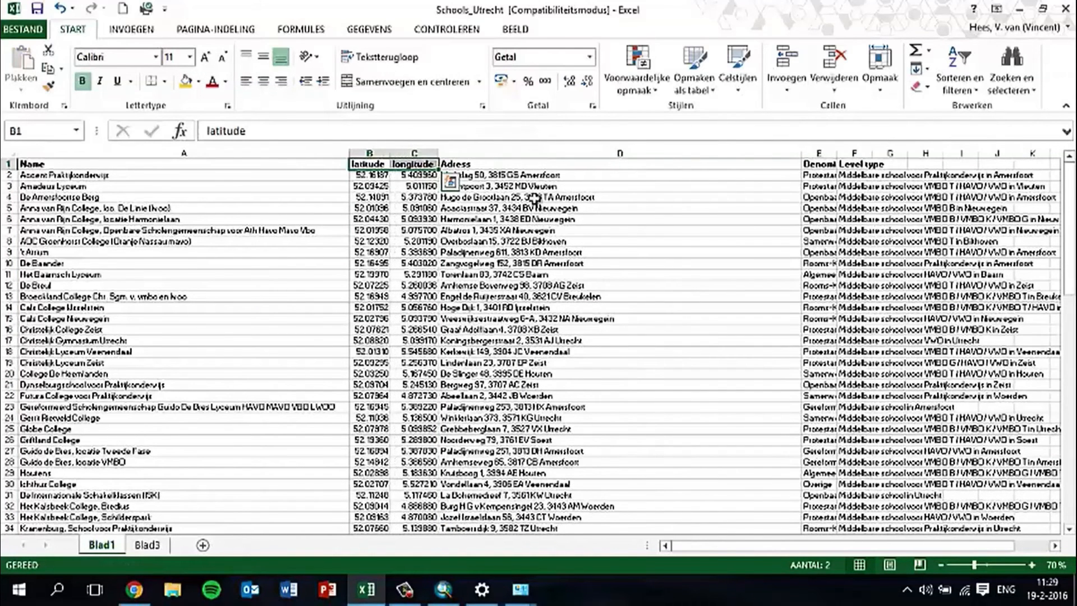
left_click(434, 255)
Check for the Schools_Utrecht workbook in Documents through the Save As dialog, cancel the dialog, and close Excel
key("F12")
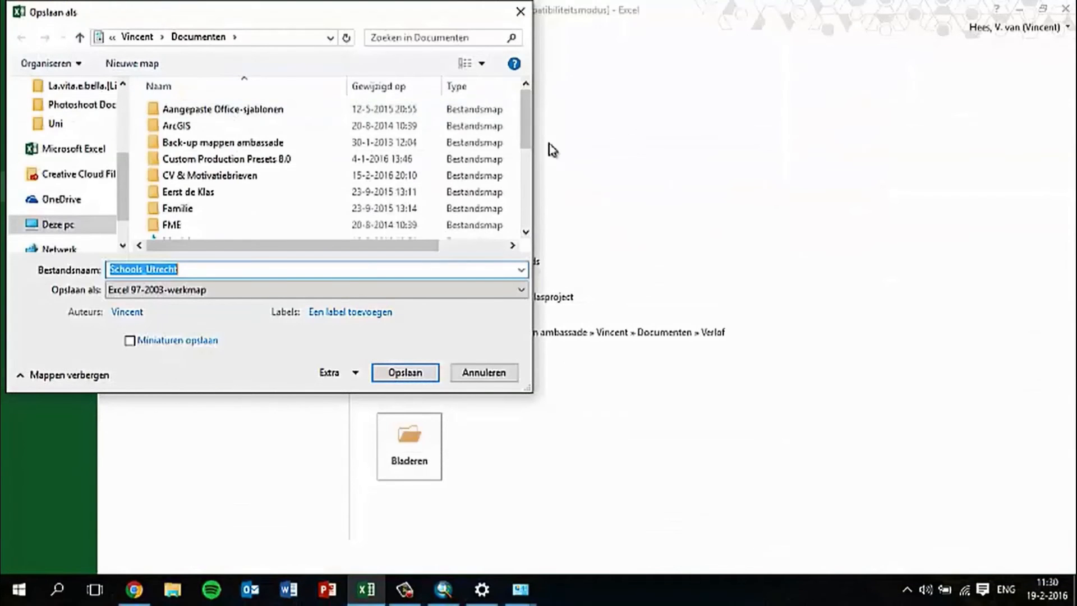
left_click_drag(533, 133, 526, 237)
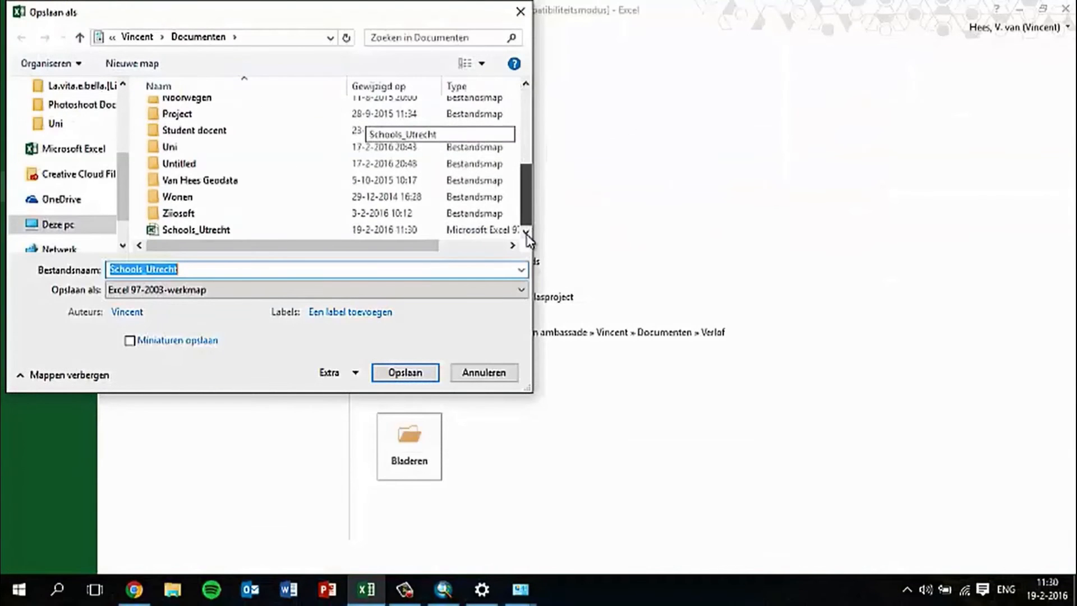
left_click(521, 12)
left_click(1067, 8)
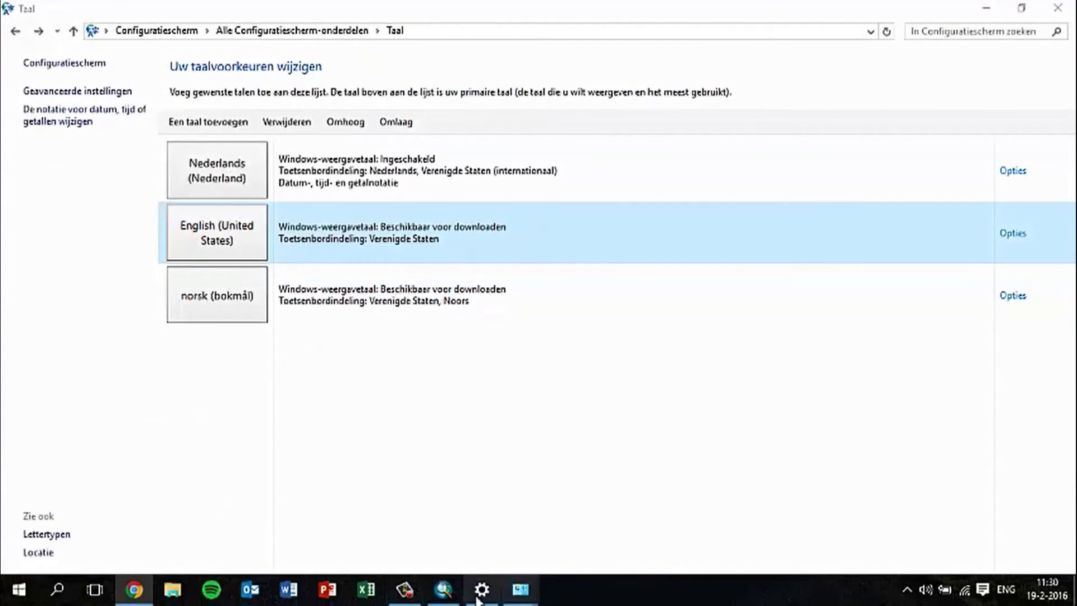
Switch to ArcMap, dismiss the Getting Started dialog, and add the Blad1$ sheet from Schools_Utrecht.xls to the map
left_click(444, 590)
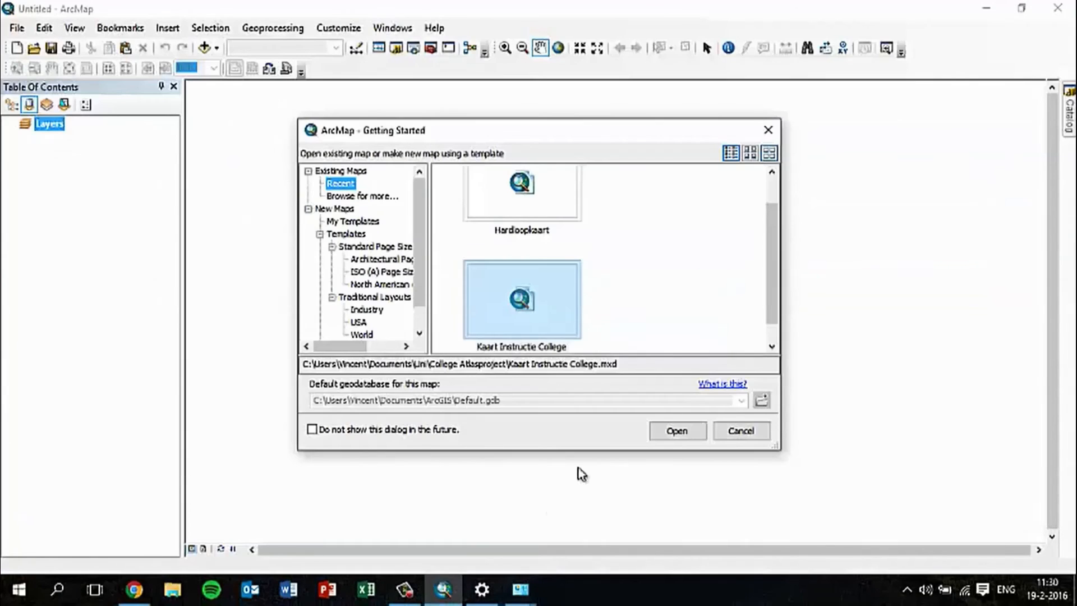
left_click(770, 132)
left_click(216, 49)
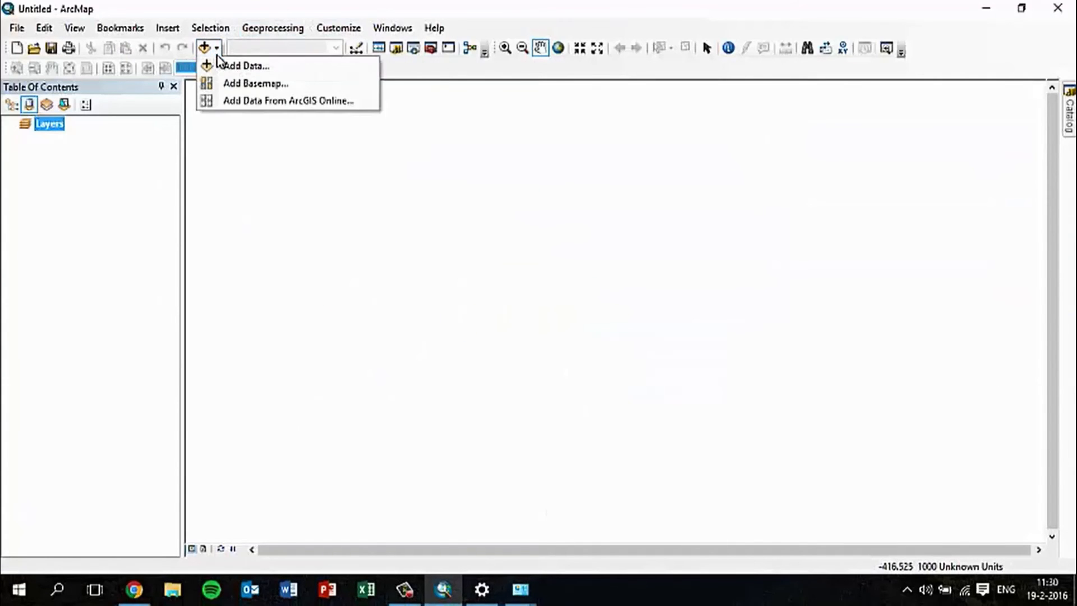
left_click(238, 65)
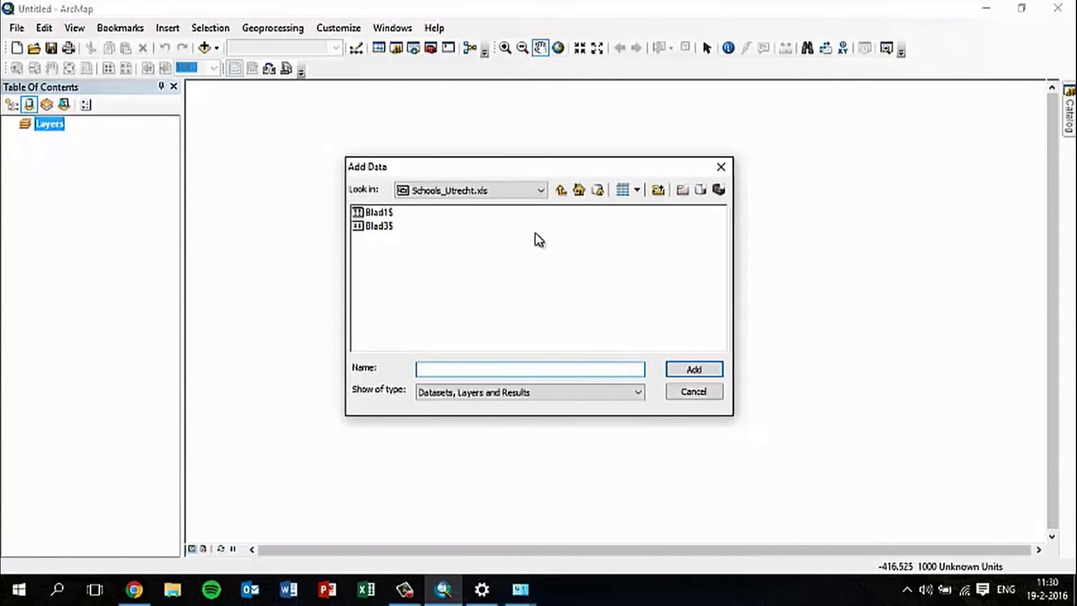
left_click(530, 196)
left_click(389, 231)
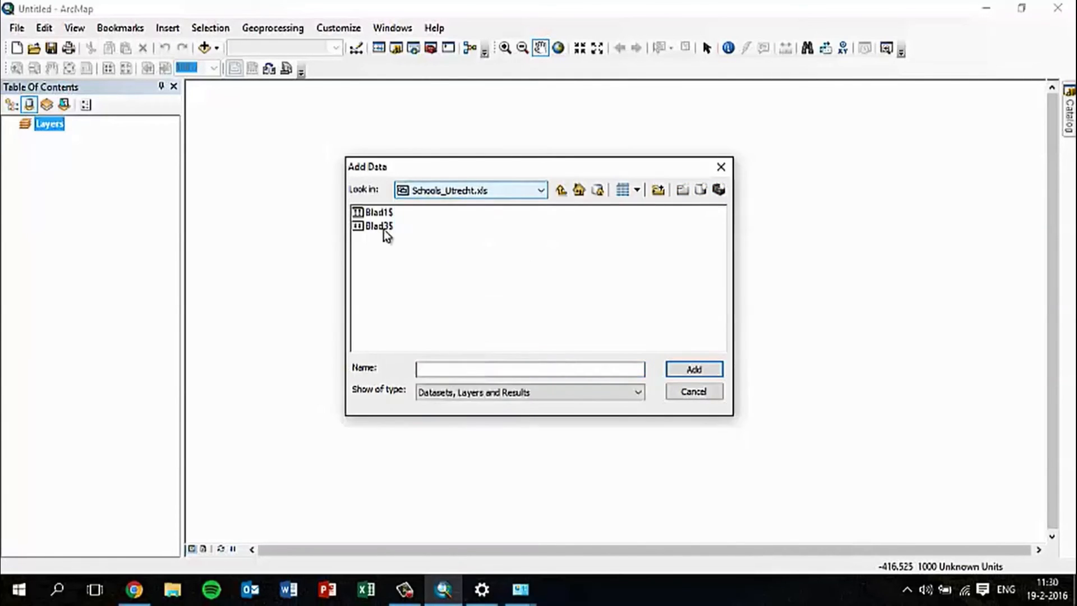
double_click(383, 212)
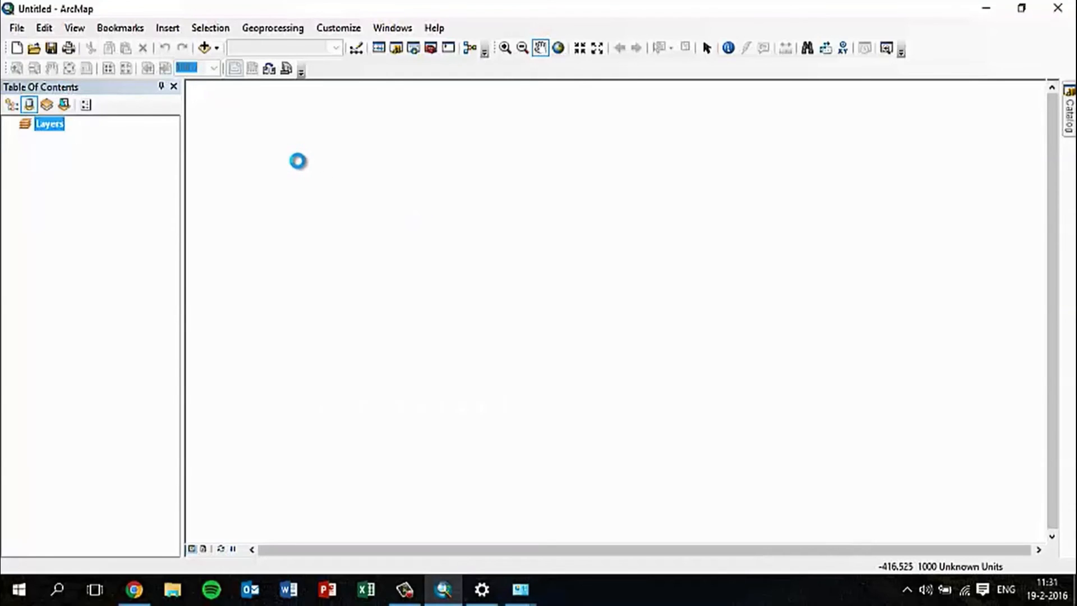
Add the ESRI_Gemeentegrenzen_2016_met_water.shp municipality boundaries from the 2016 folder under L:\Nederland\Gemeentekaart to the map
left_click(217, 48)
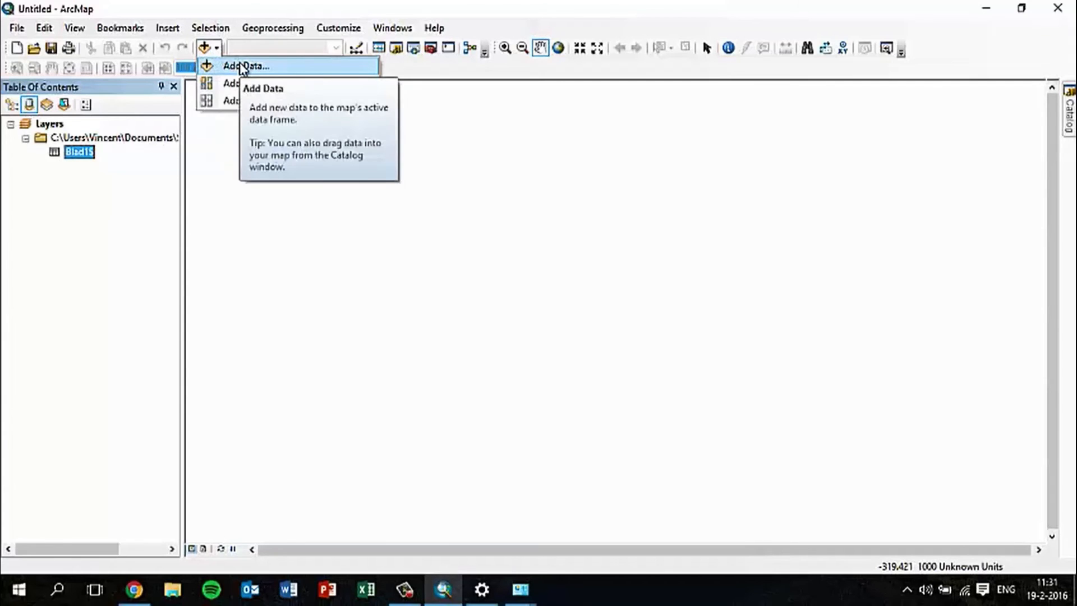
left_click(242, 66)
left_click(542, 191)
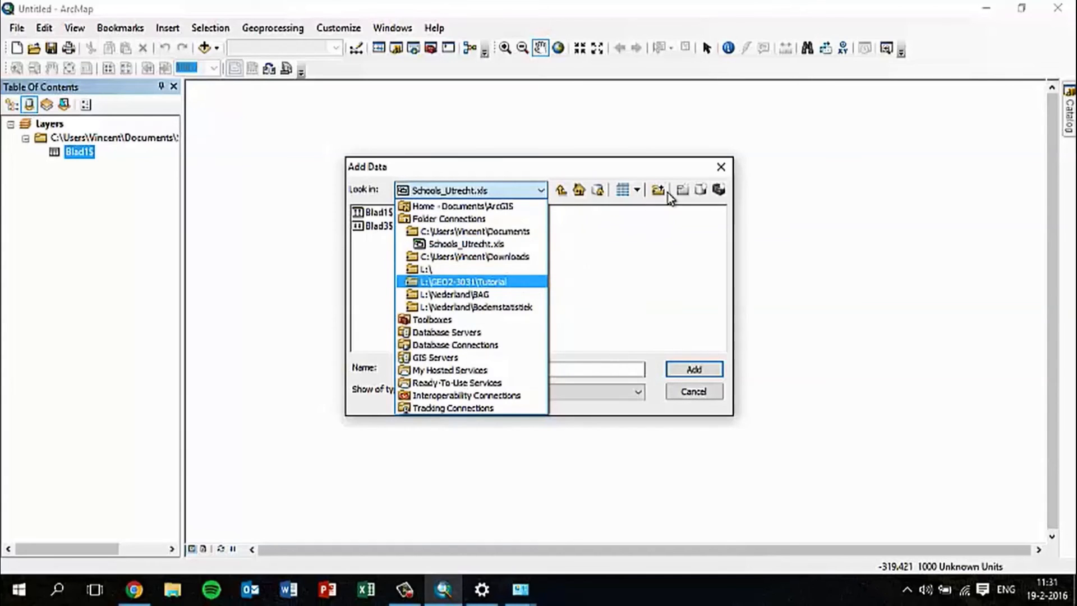
left_click(489, 269)
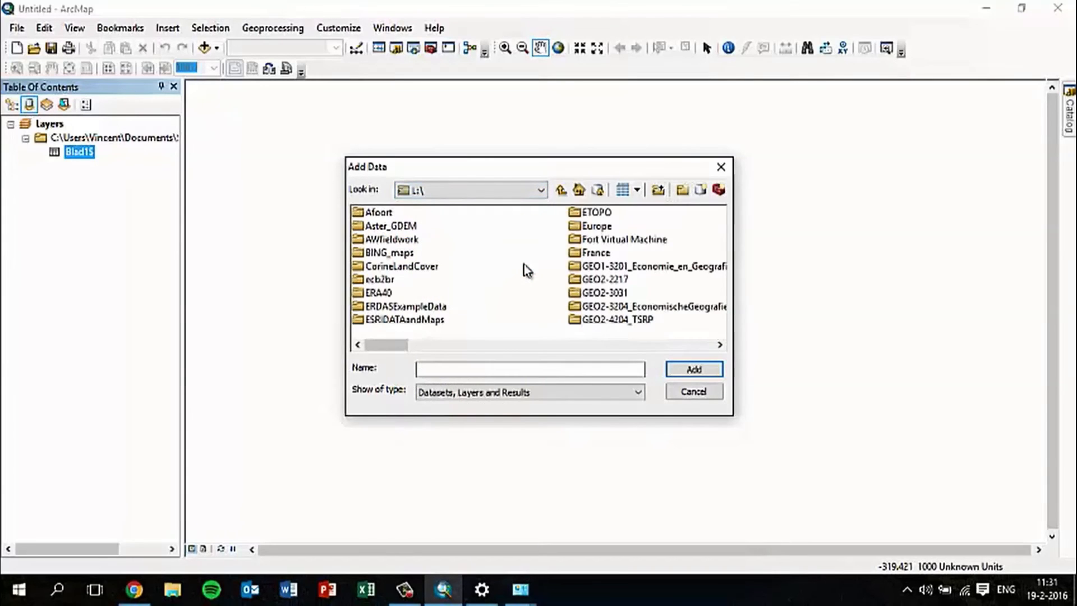
left_click(384, 268)
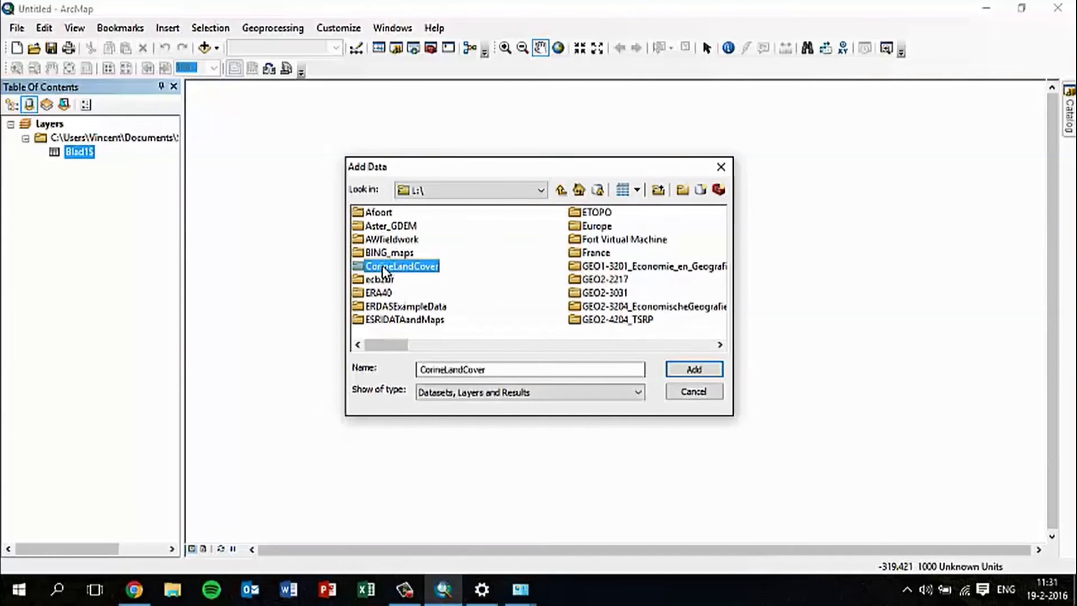
key("n")
double_click(389, 239)
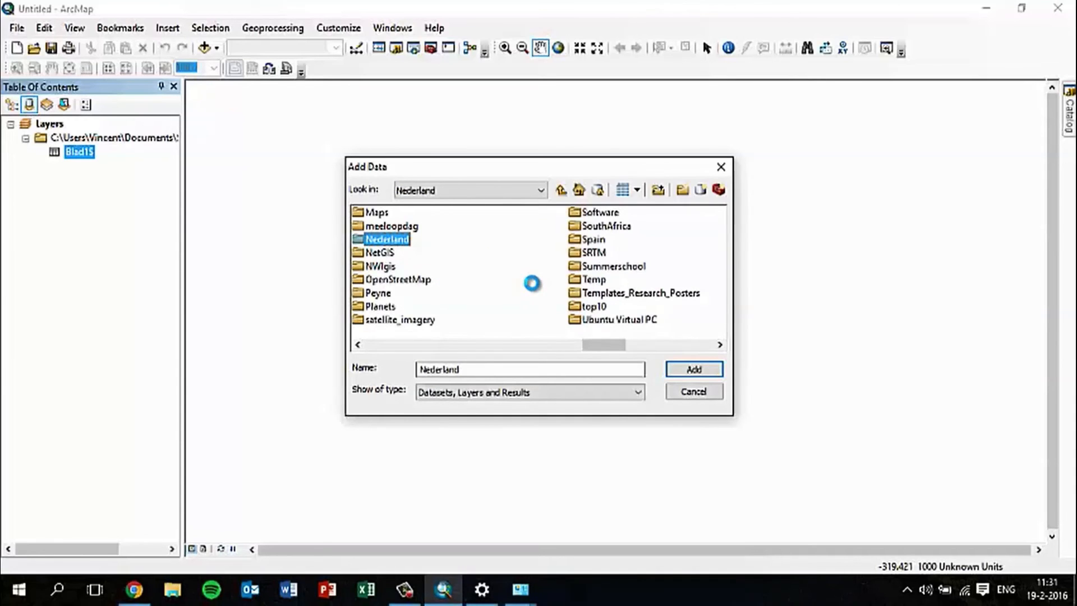
left_click(418, 228)
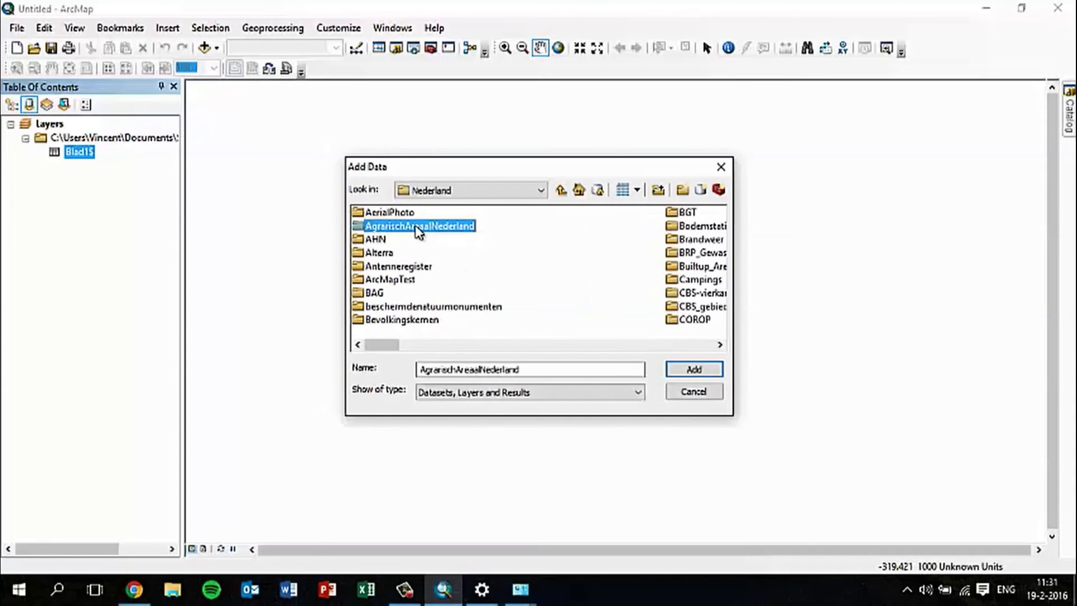
key("g")
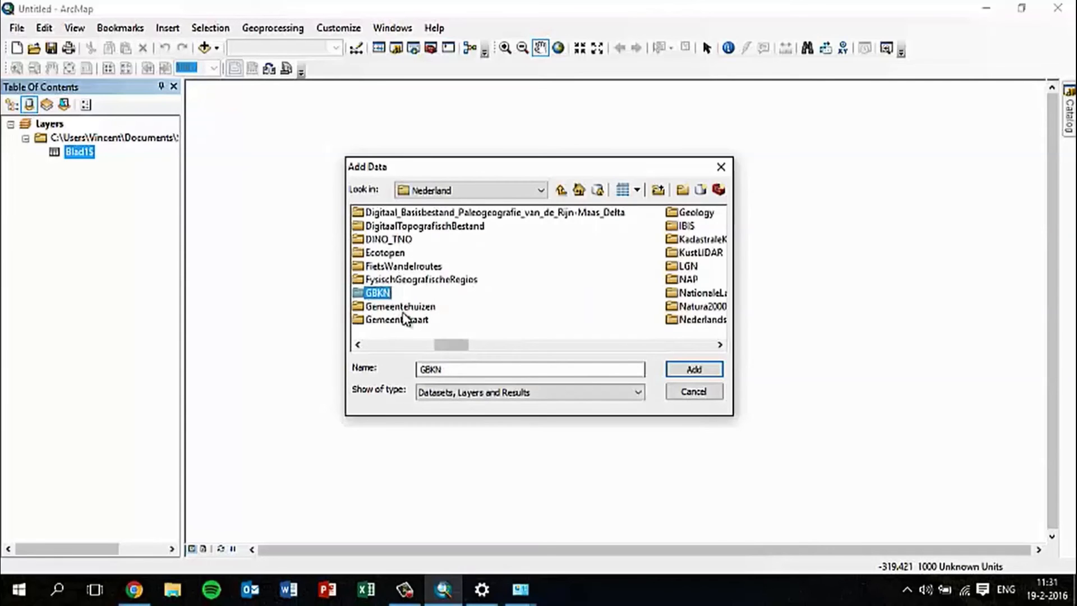
double_click(405, 320)
double_click(463, 306)
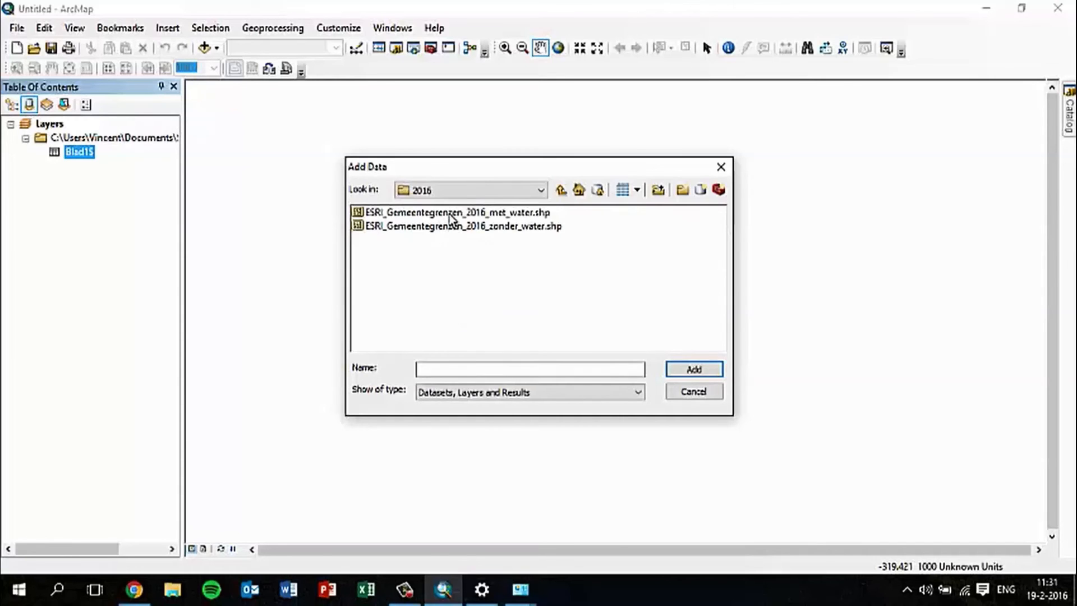
double_click(449, 214)
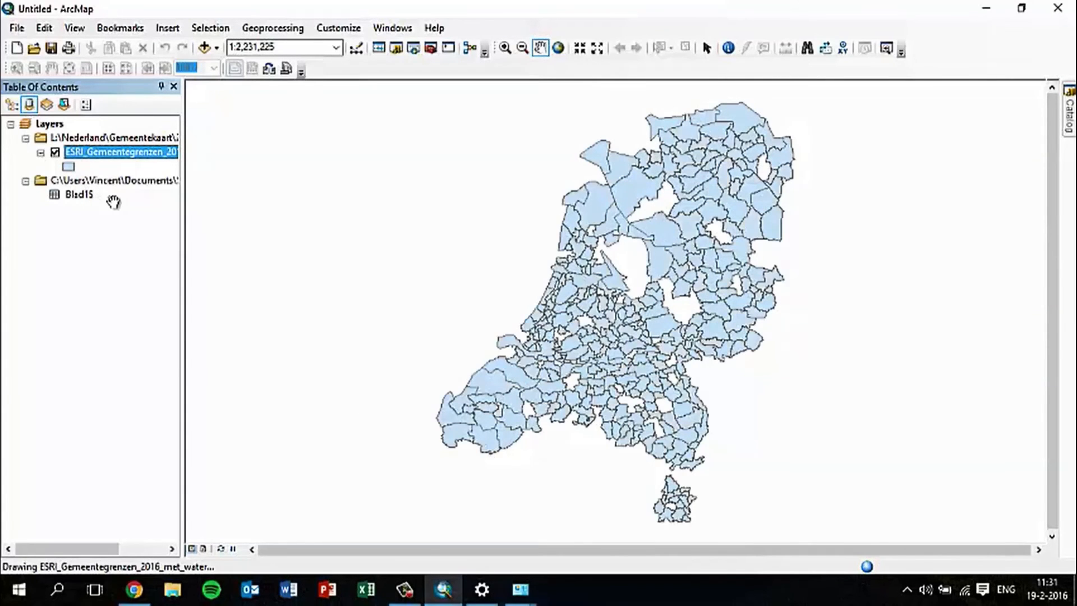
Open the Blad1$ table, examine its latitude and longitude columns, and close it
left_click(80, 197)
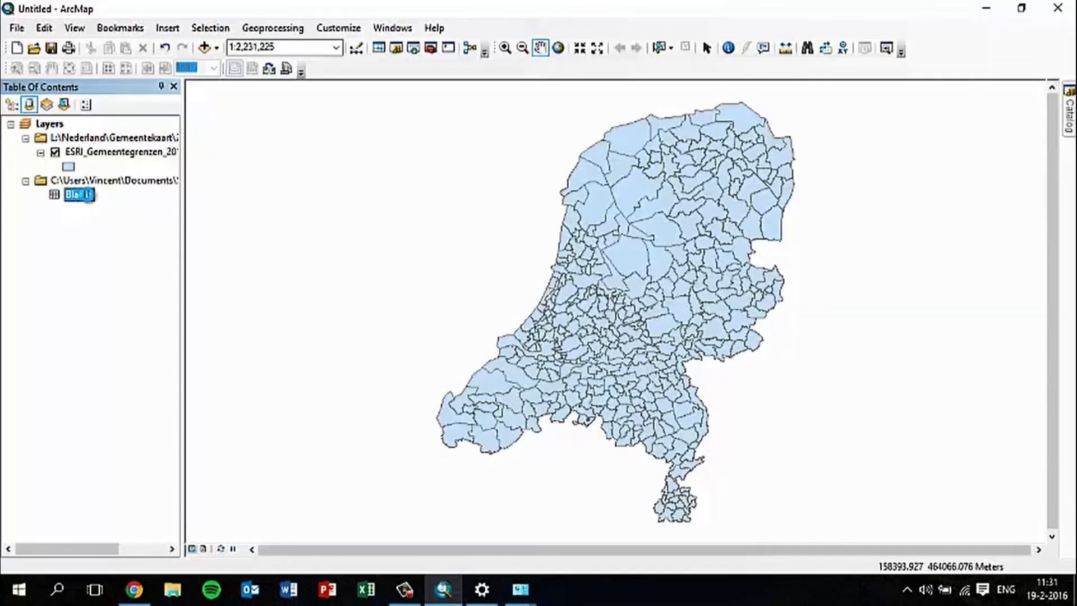
right_click(90, 200)
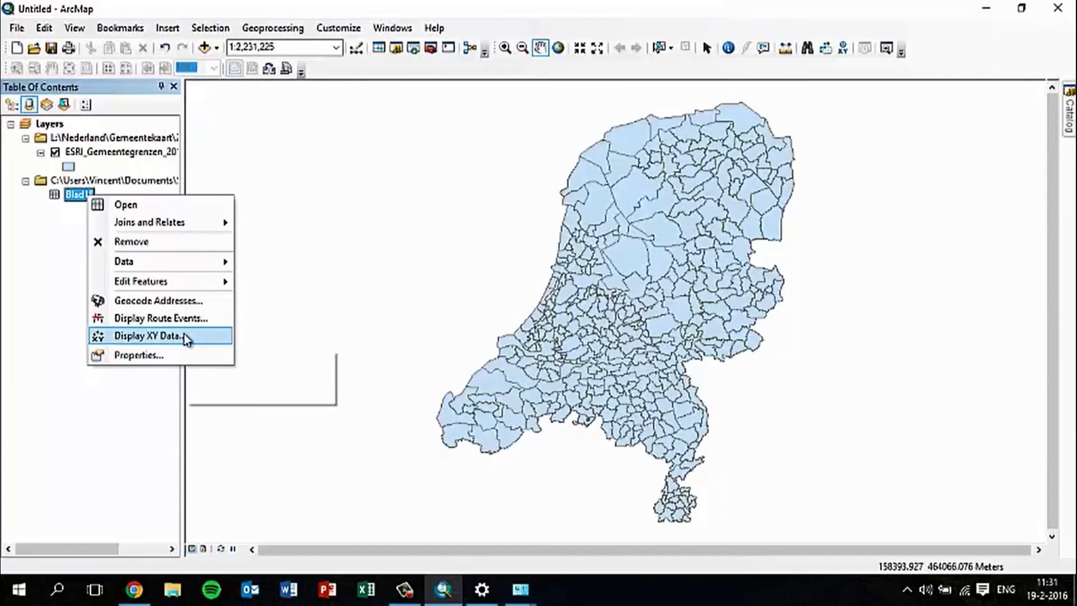
left_click(126, 205)
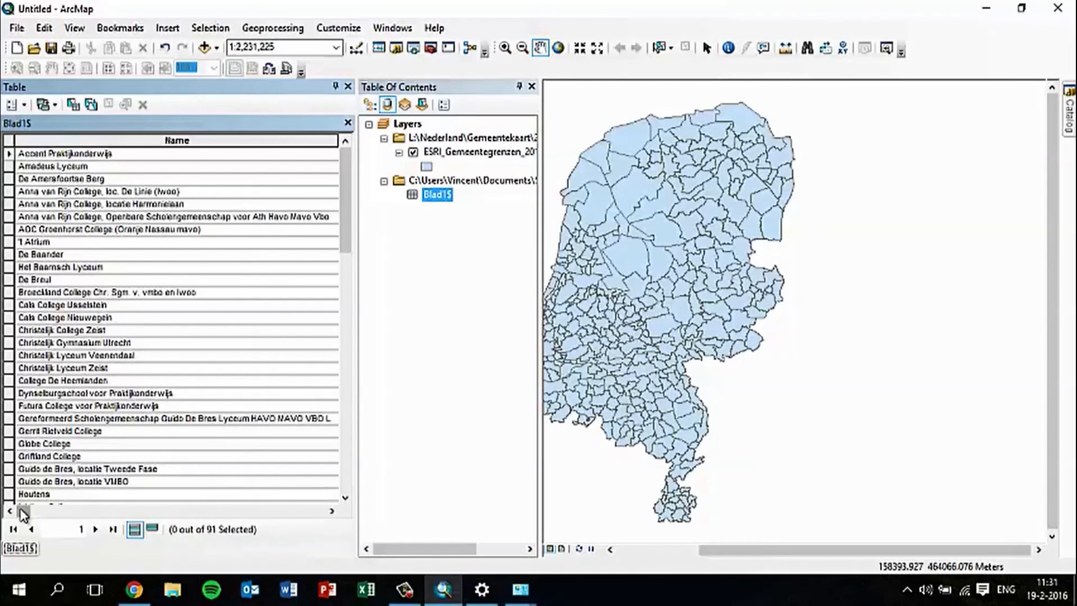
left_click_drag(26, 510, 46, 510)
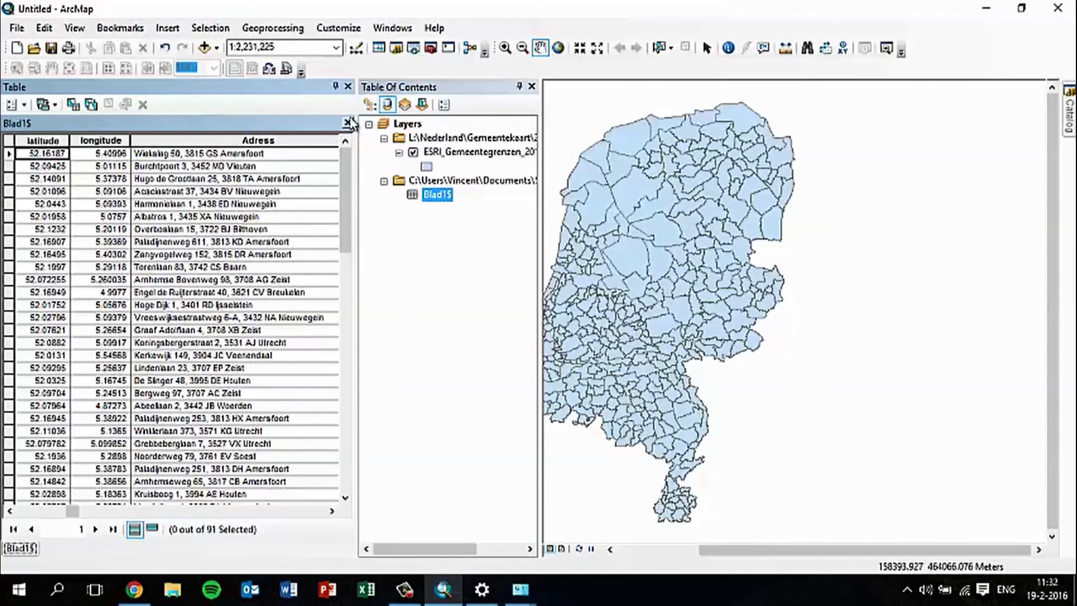
left_click(347, 87)
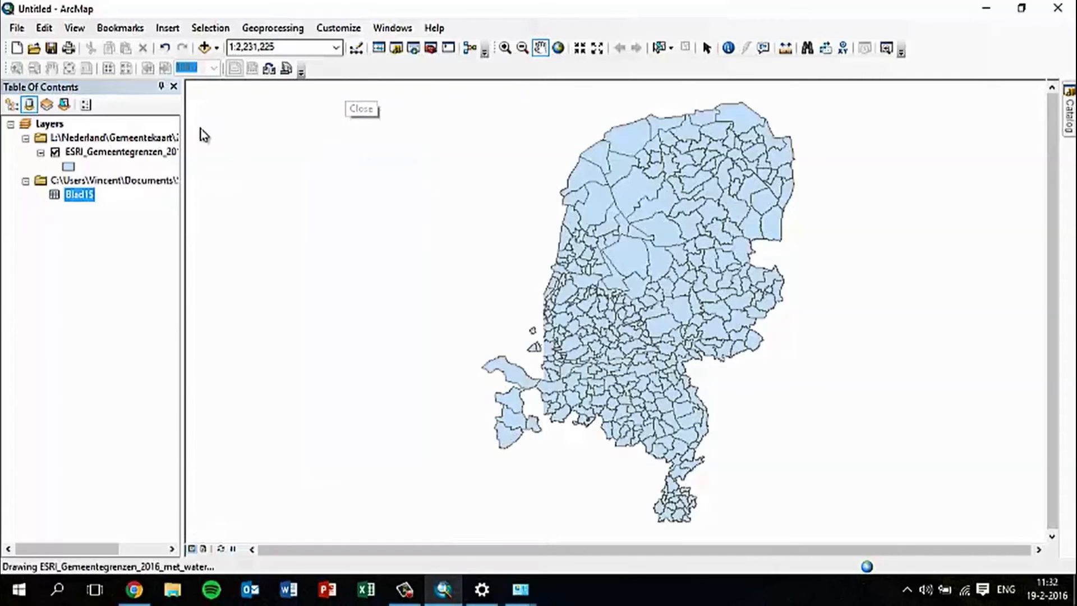
Try to plot the Blad1$ schools as XY data with longitude as X, latitude as Y and the RD_New coordinate system
right_click(80, 200)
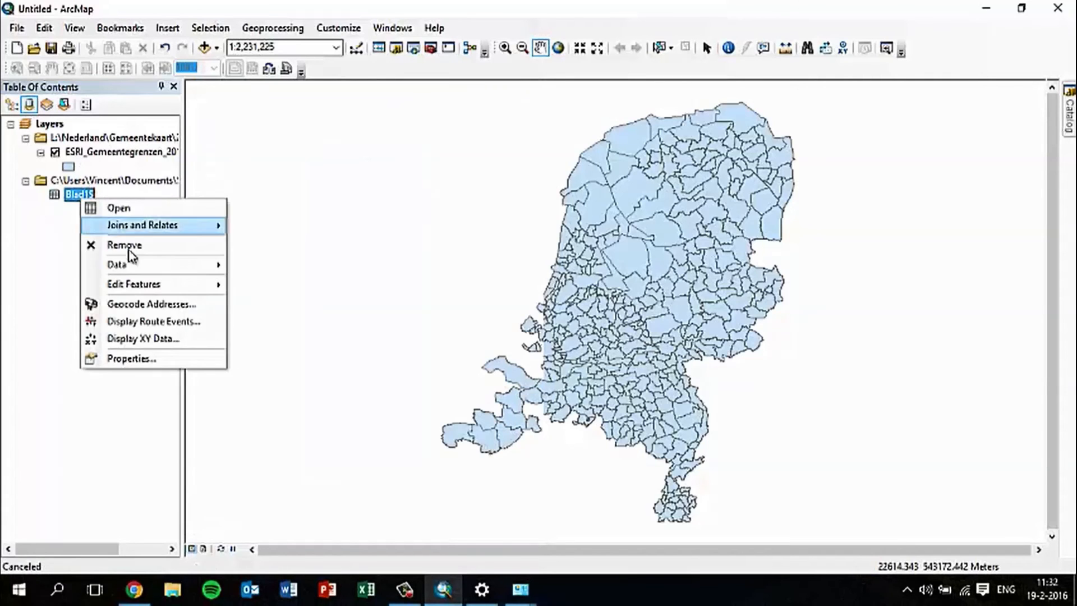
left_click(165, 337)
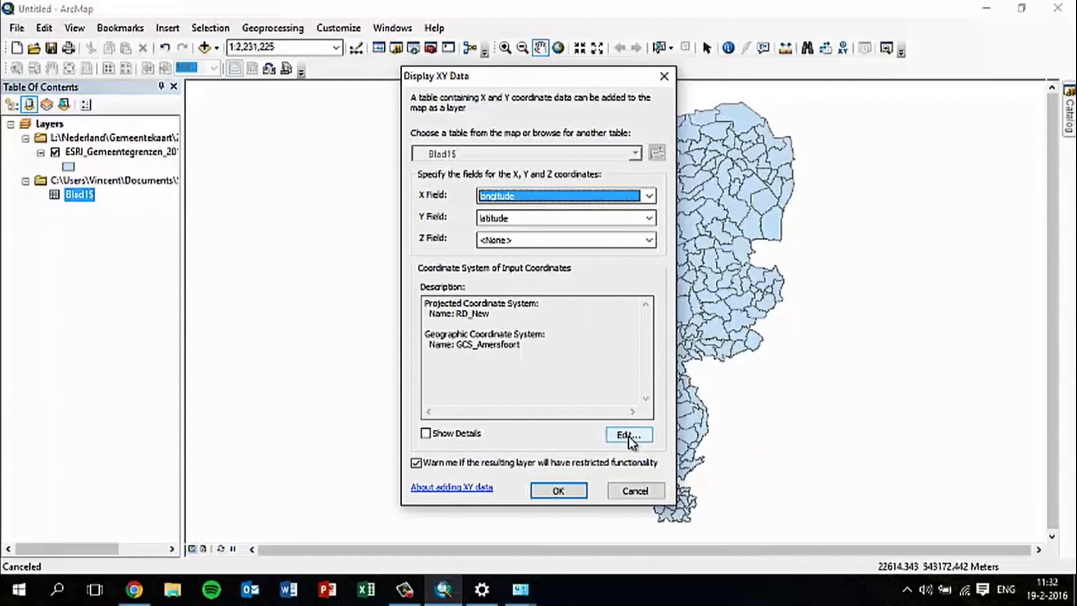
left_click(562, 491)
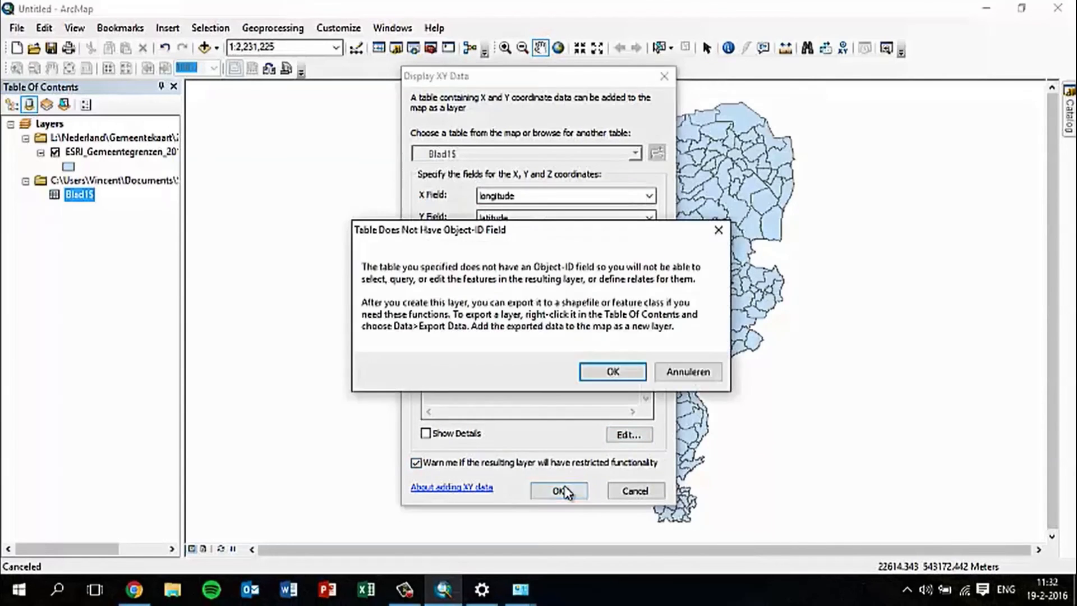
left_click(603, 373)
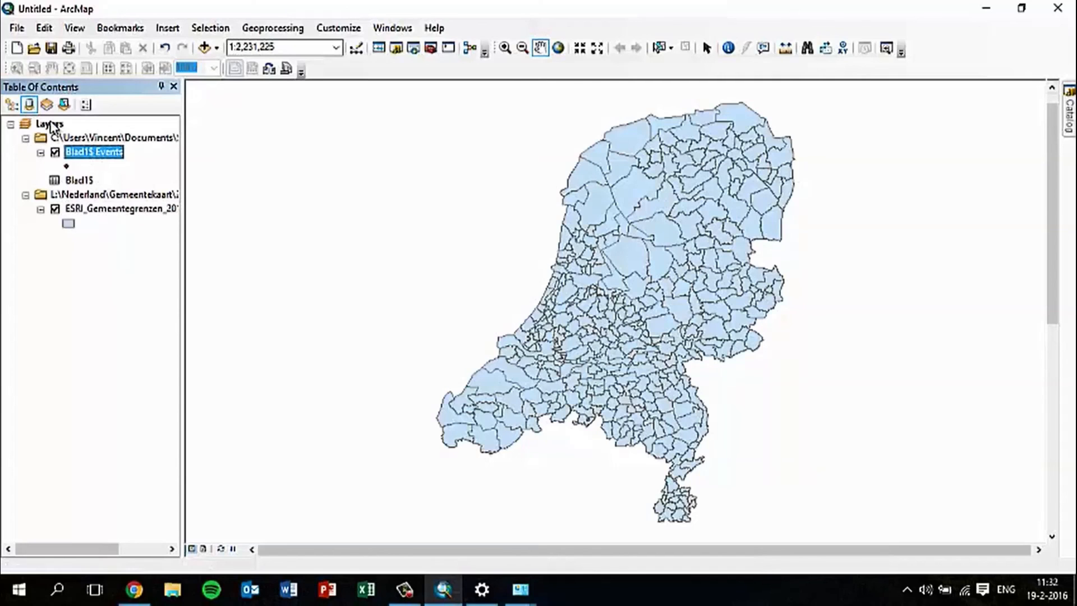
List the layers by drawing order and compare the extents of the Blad1$ Events and municipality boundary layers
left_click(11, 104)
left_click(70, 138)
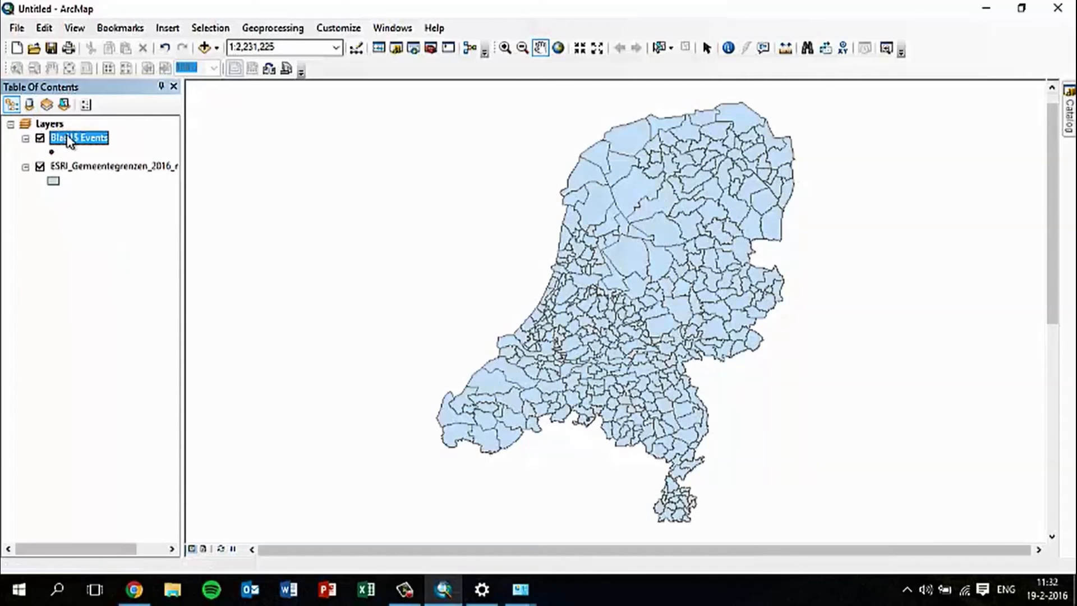
right_click(76, 141)
left_click(178, 218)
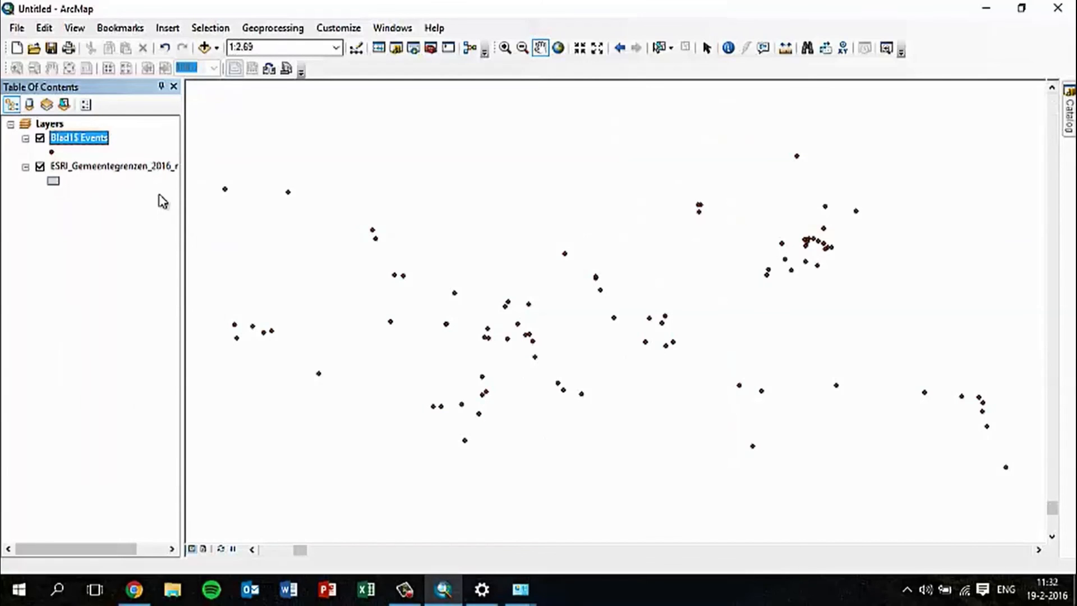
right_click(108, 168)
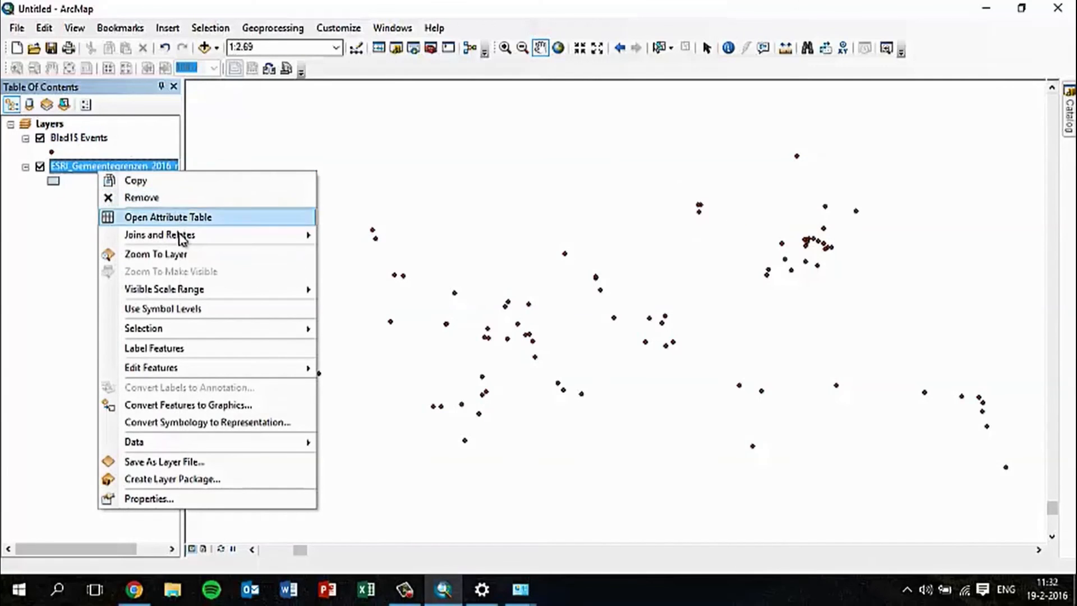
left_click(180, 254)
List the layers by source and remove the Blad1$ Events layer from the map
left_click(84, 141)
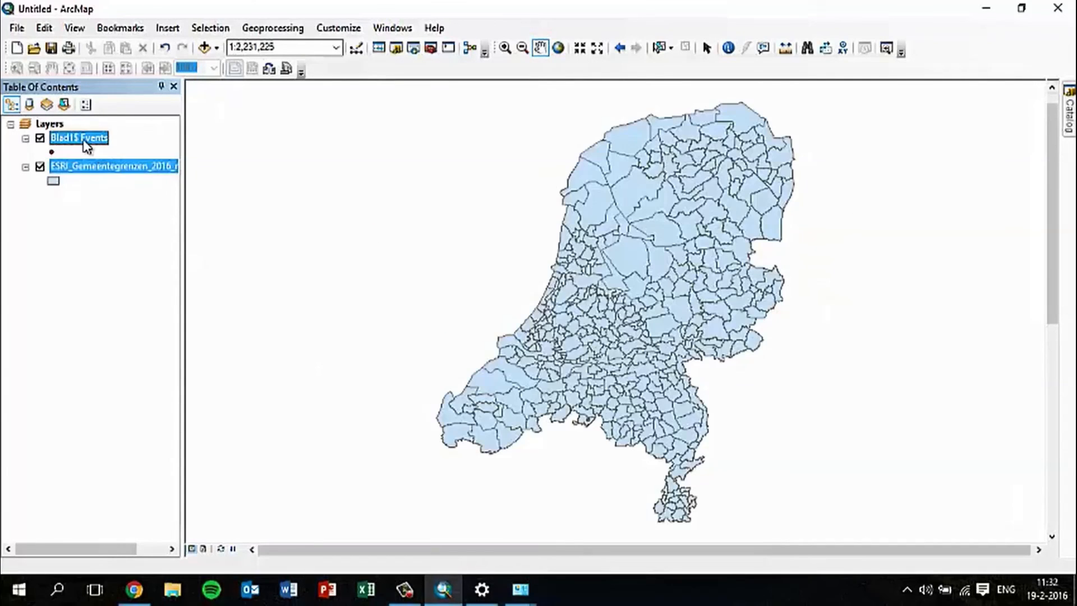
right_click(83, 139)
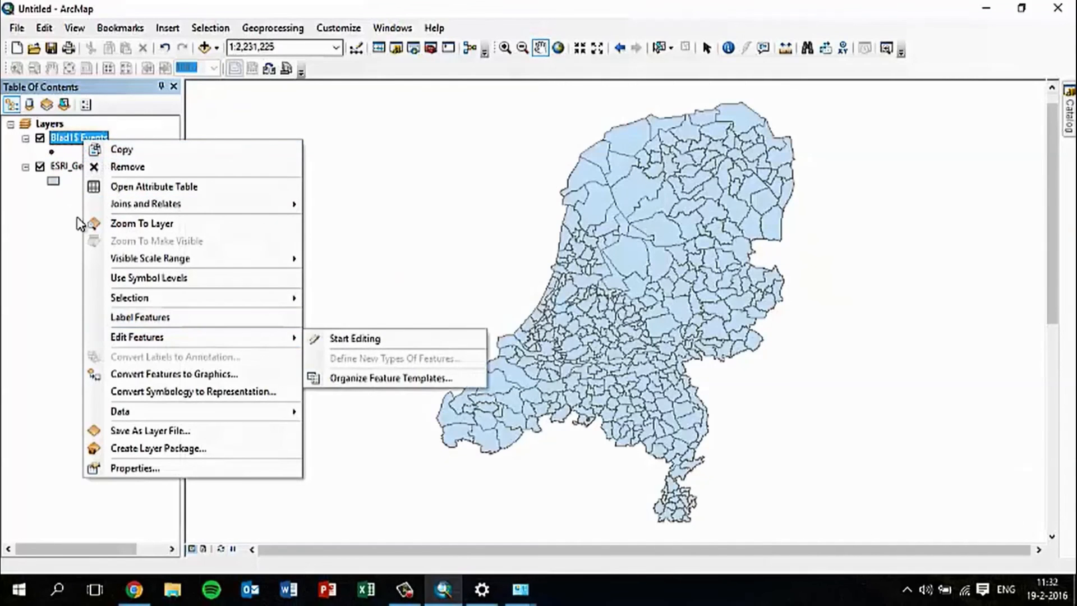
left_click(29, 105)
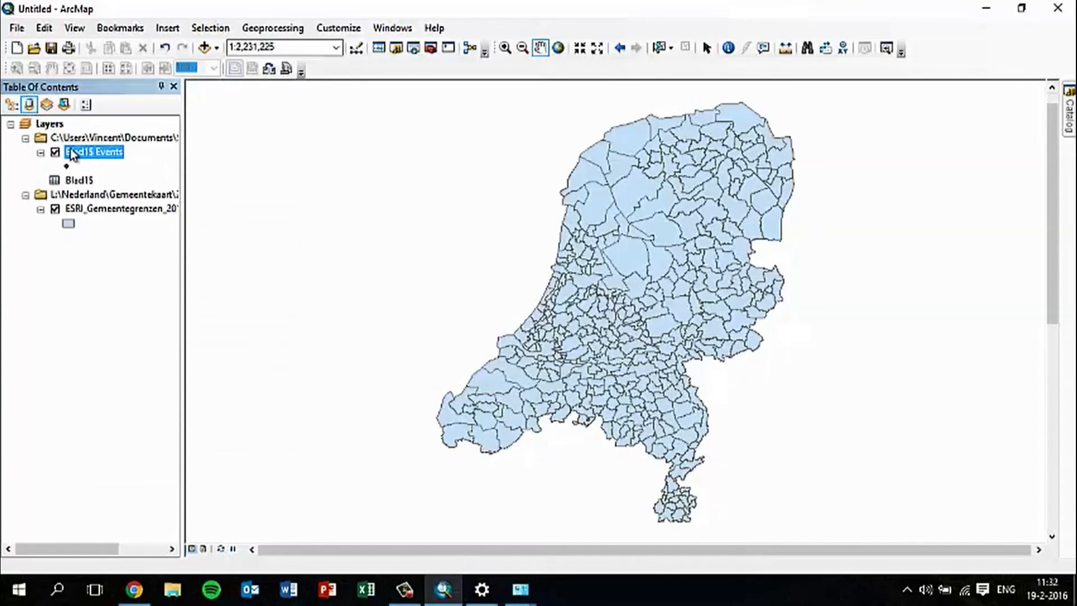
right_click(83, 156)
left_click(97, 178)
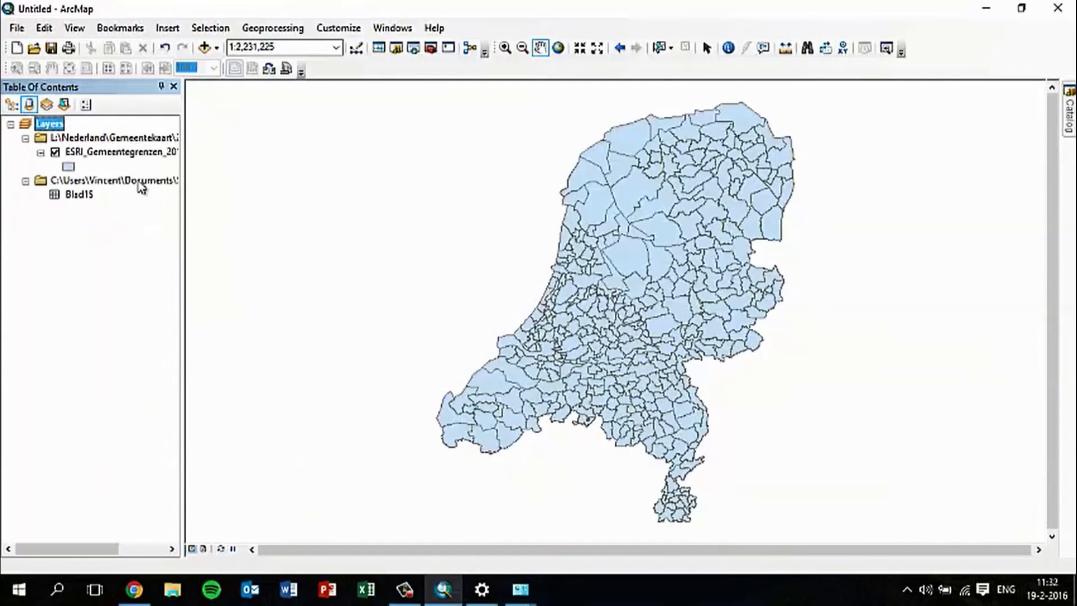
Plot Blad1$ as XY data with longitude as X and latitude as Y, using the World geographic coordinate system GCS_WGS_1984
left_click(76, 194)
right_click(74, 197)
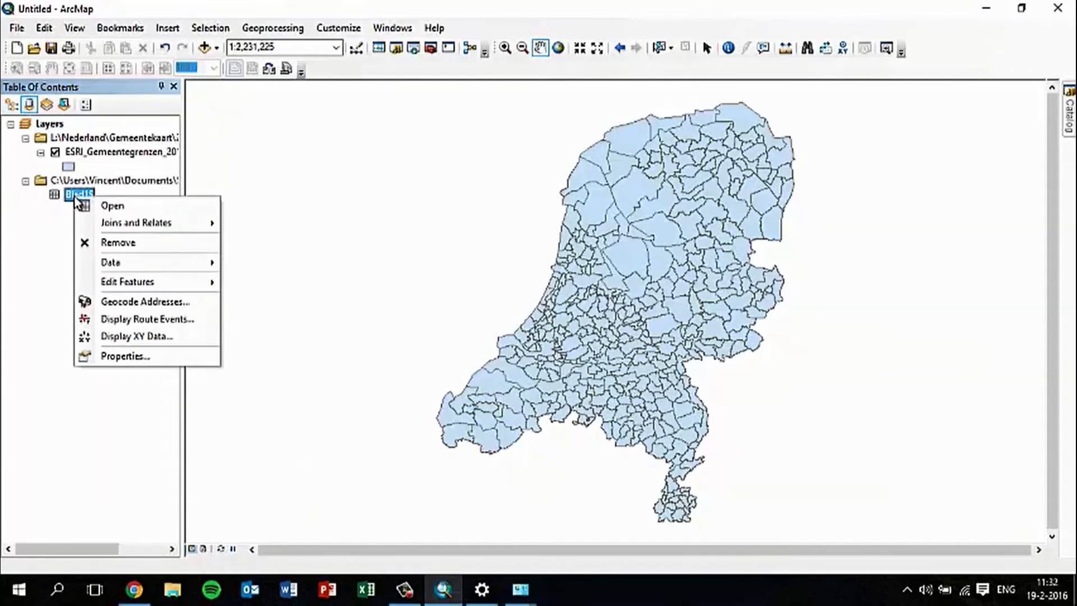
left_click(177, 336)
left_click(629, 433)
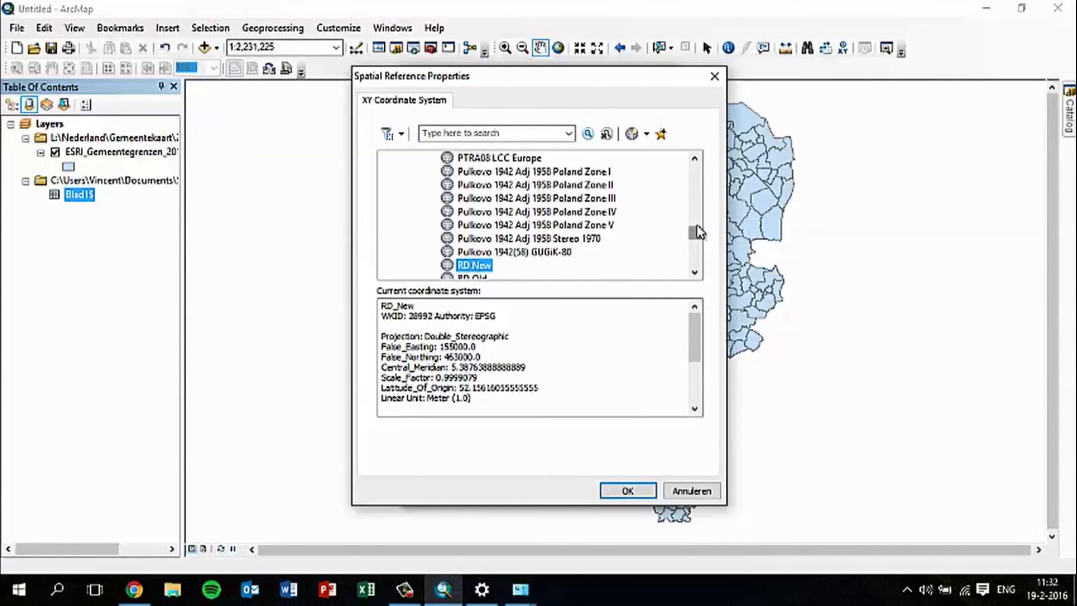
left_click_drag(695, 236, 697, 163)
left_click(388, 191)
left_click(387, 174)
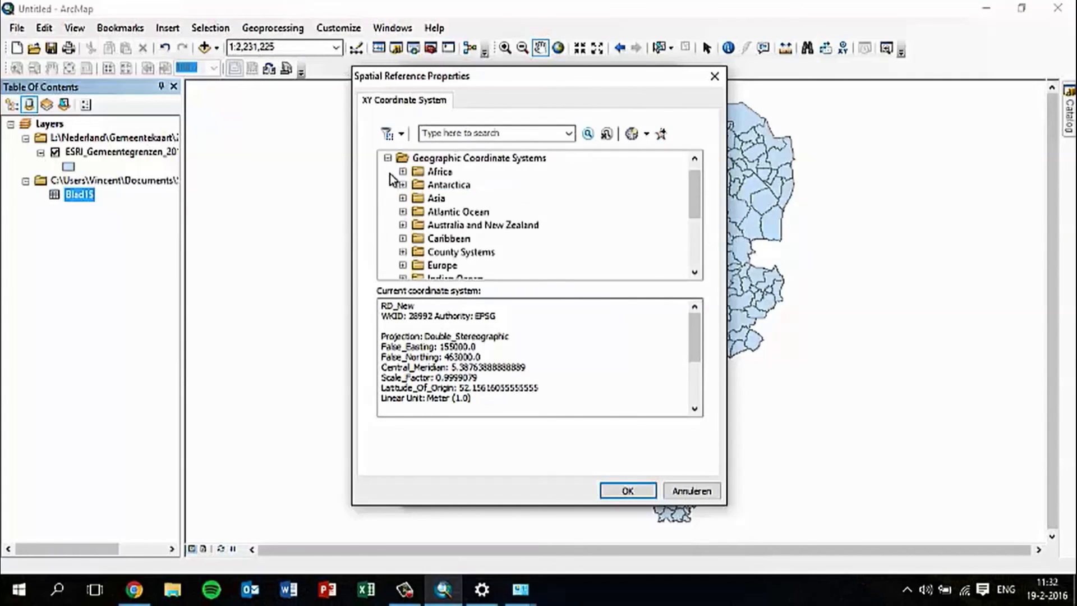
left_click_drag(701, 192, 701, 238)
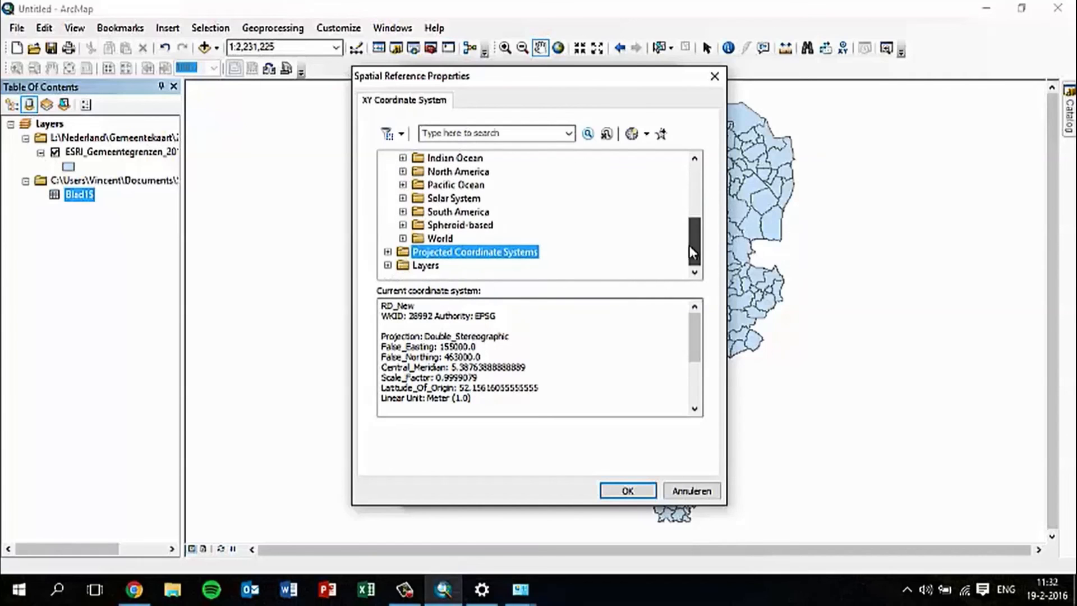
double_click(416, 239)
scroll(563, 223, "down", 2)
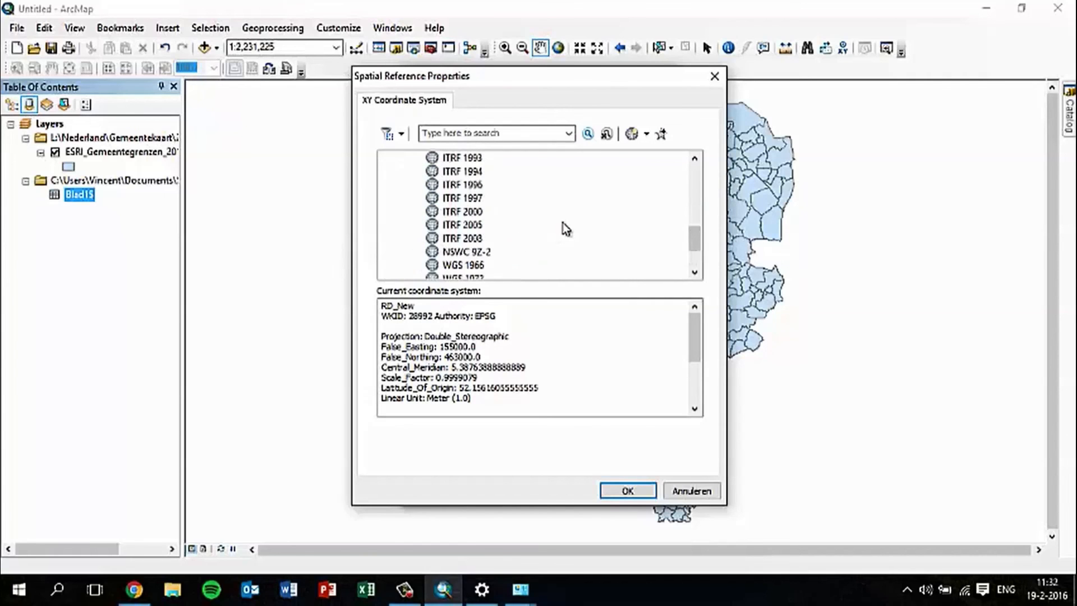
scroll(522, 240, "down", 1)
double_click(477, 272)
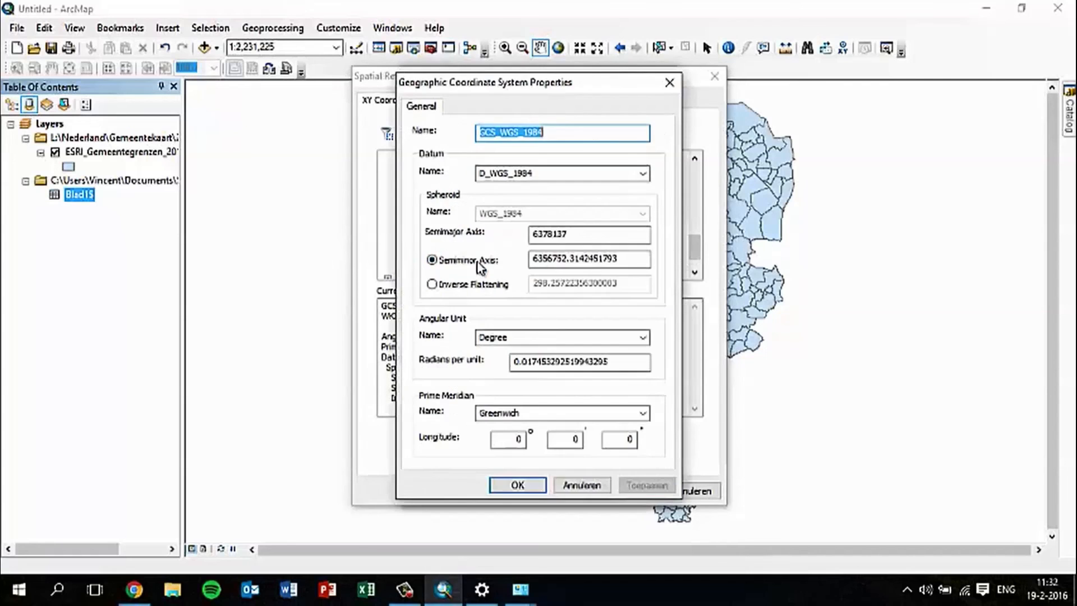
left_click(517, 484)
left_click(624, 491)
left_click(573, 486)
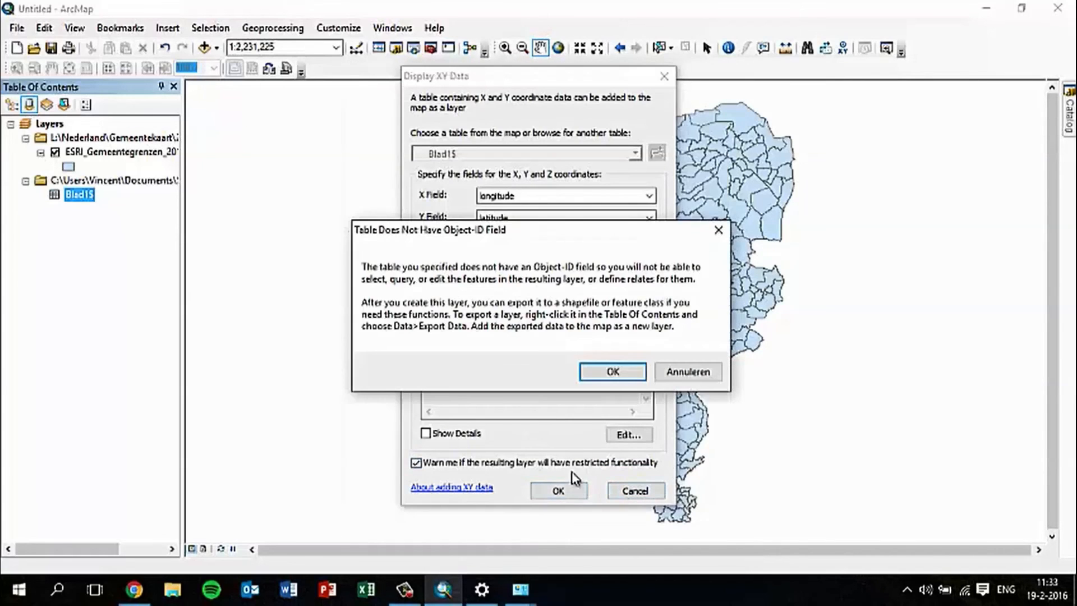
left_click(612, 372)
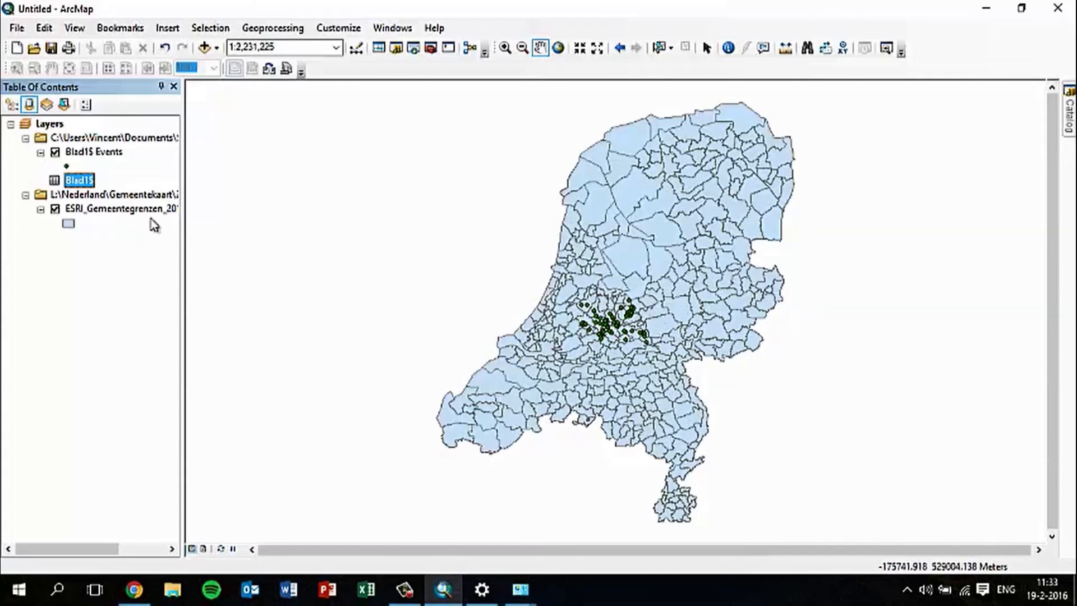
Export the Blad1$ Events layer to a shapefile named Schools_Utrecht in the Documents folder and add it to the map
left_click(91, 152)
right_click(90, 152)
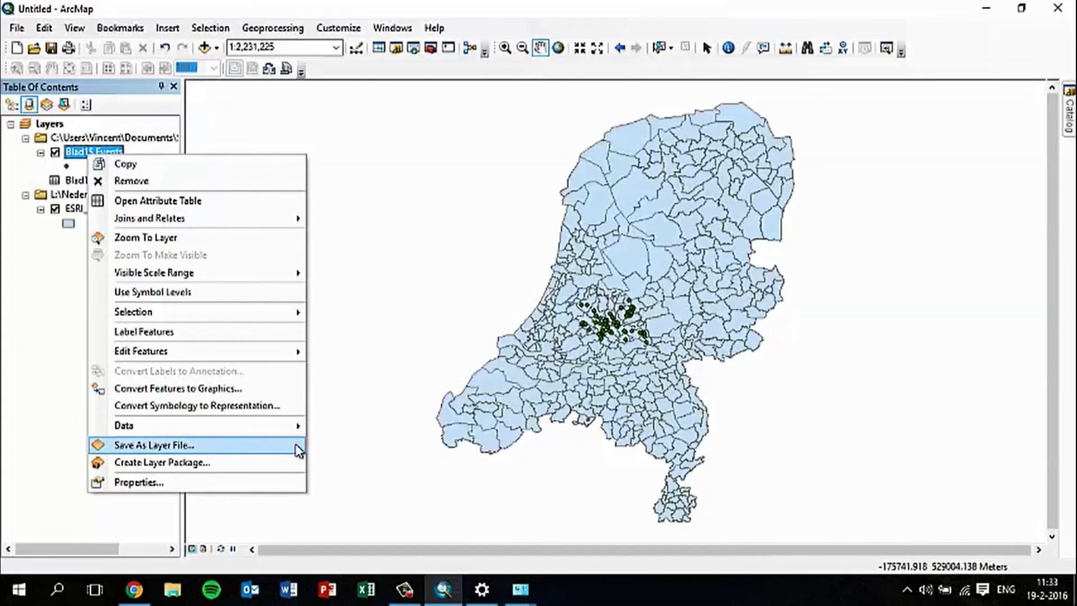
mouse_move(297, 436)
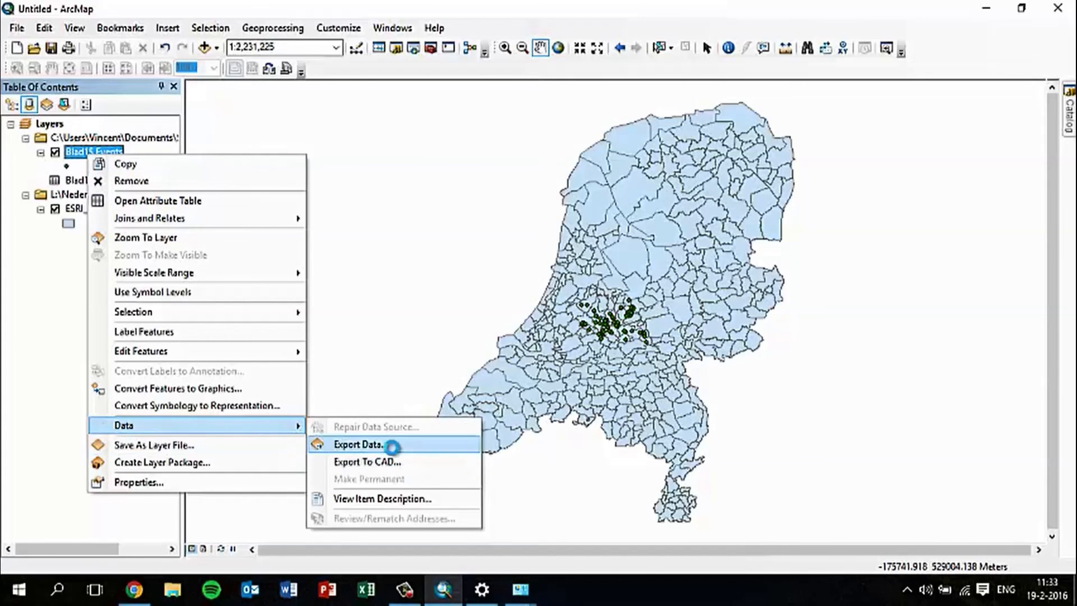
left_click(392, 444)
left_click(675, 320)
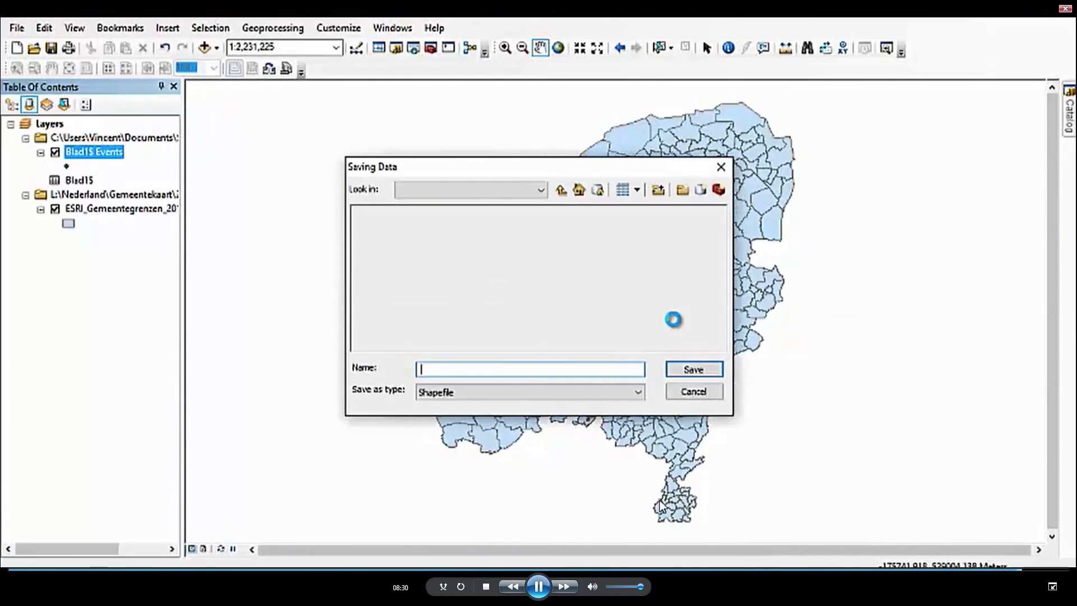
left_click(488, 192)
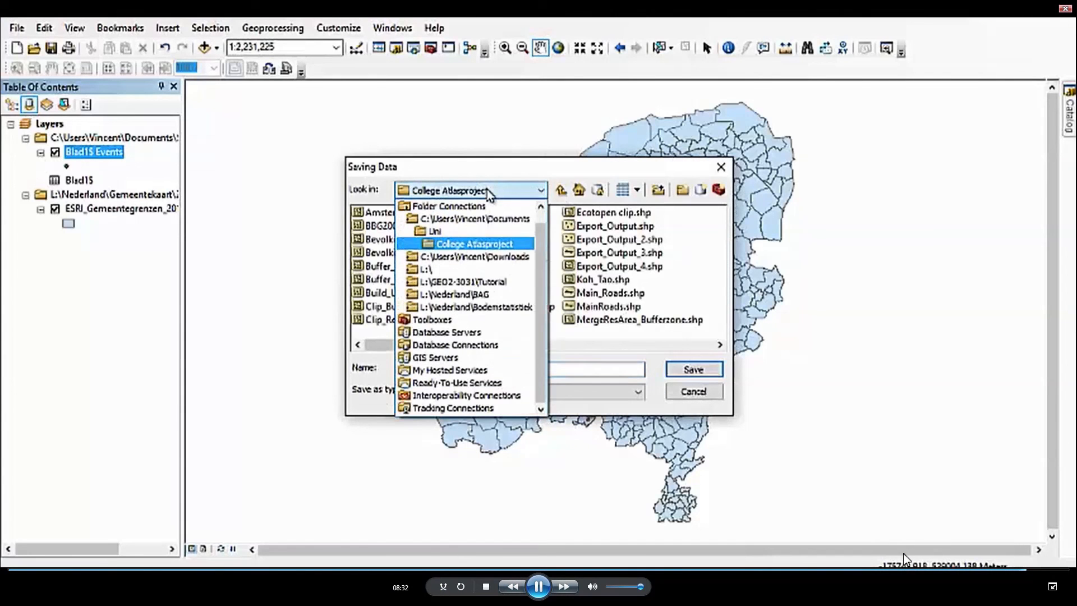
left_click(482, 232)
left_click(554, 320)
double_click(512, 369)
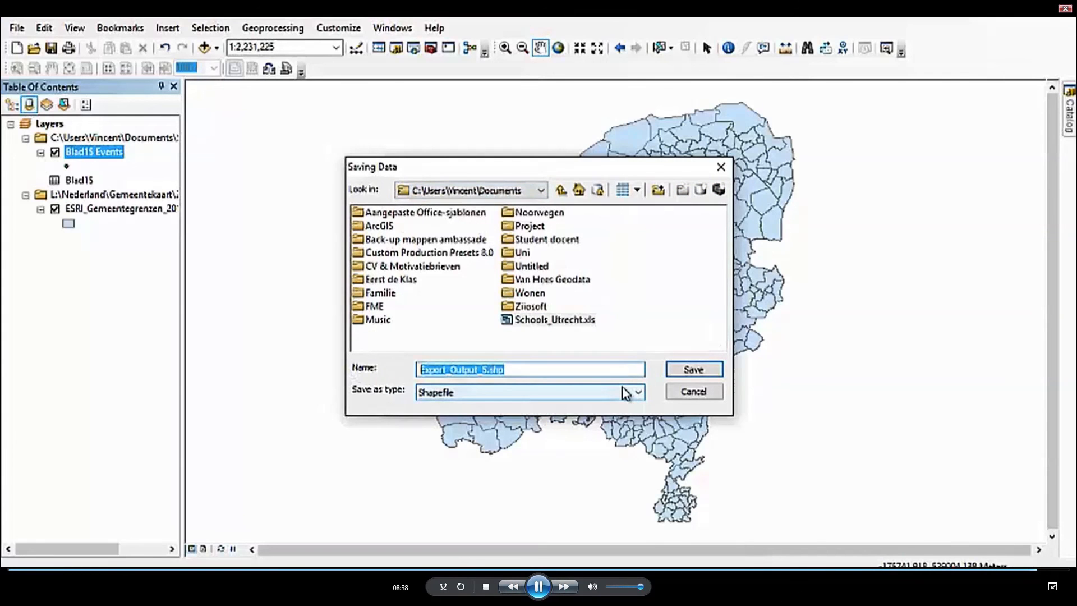
type("S")
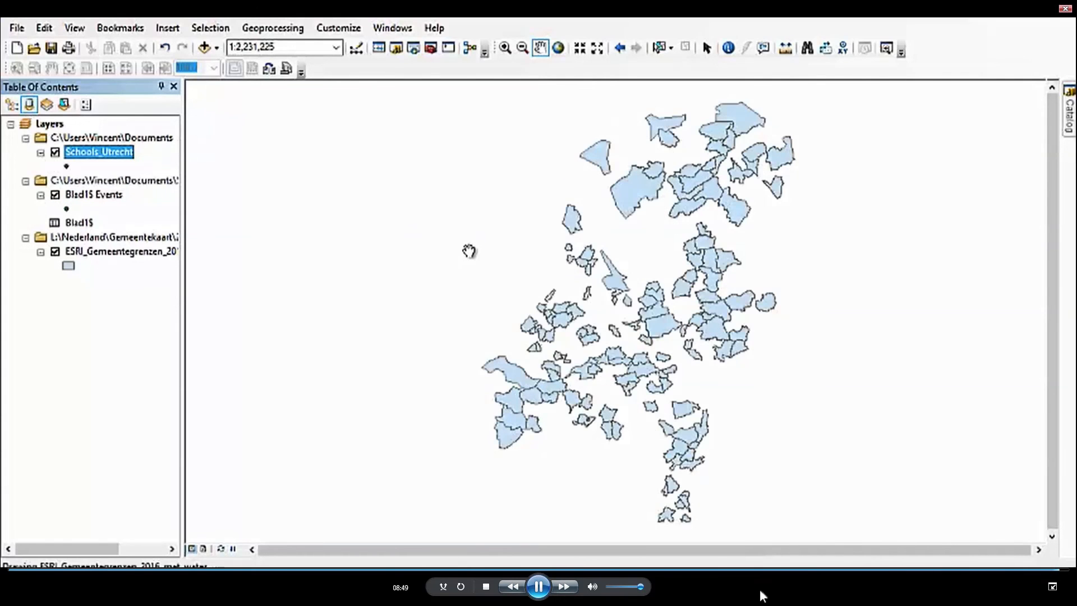
left_click(539, 593)
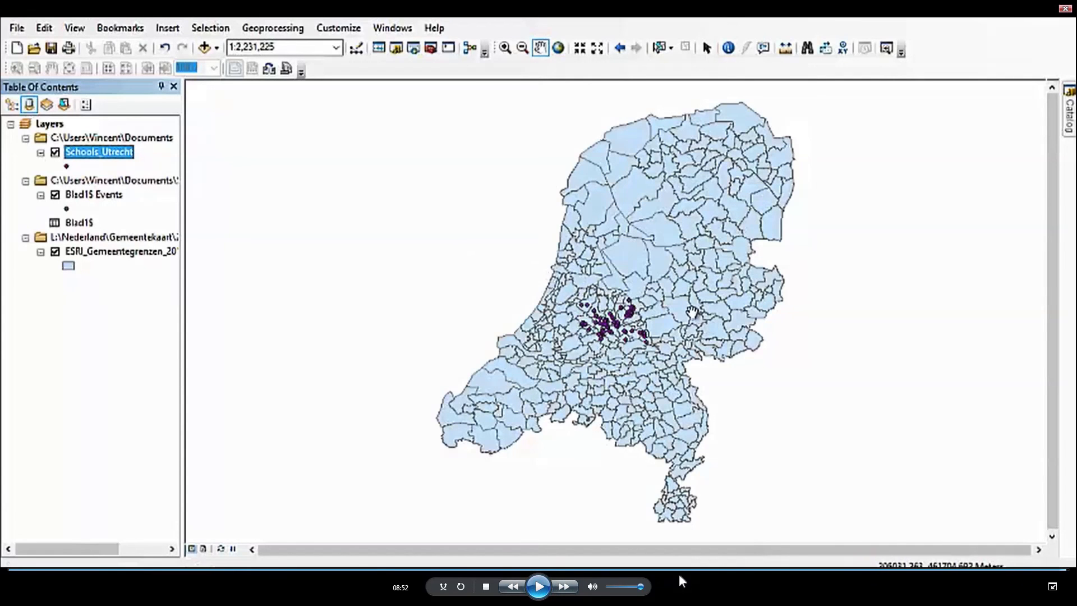